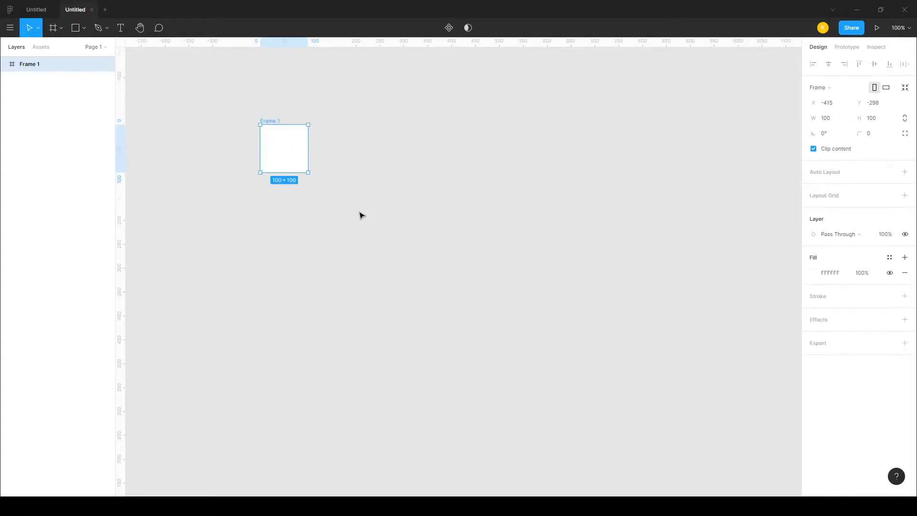
# Set Frame 1's size to 1368 wide by 768 high
pyautogui.click(815, 123)
pyautogui.click(870, 120)
pyautogui.write('7')
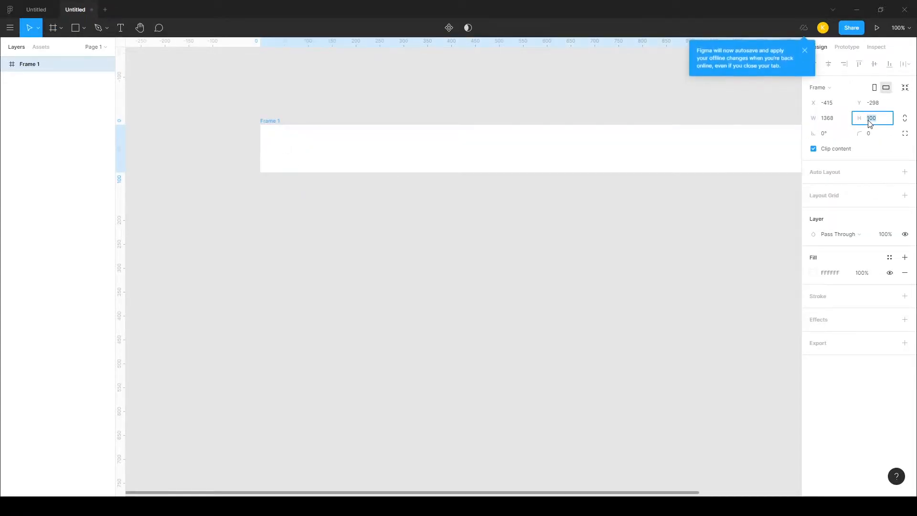
pyautogui.write('68')
pyautogui.press('Return')
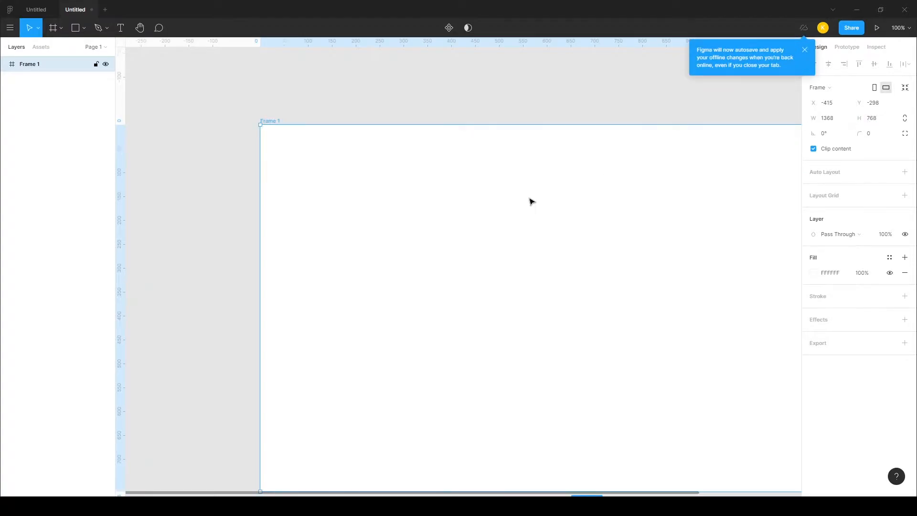
# Add a layout grid to Frame 1 and configure it as 12 columns
pyautogui.scroll(-4, 530, 198)
pyautogui.moveTo(607, 205); pyautogui.dragTo(547, 218)
pyautogui.click(547, 127)
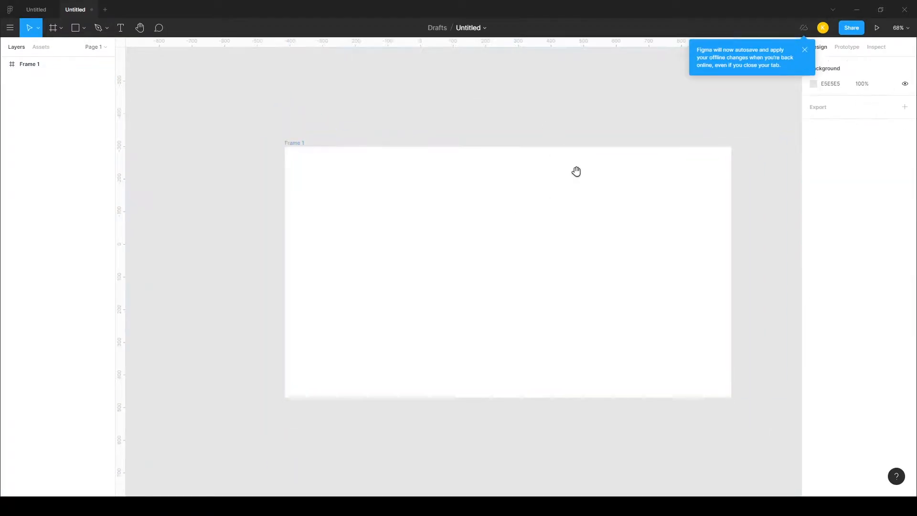
pyautogui.moveTo(578, 171); pyautogui.dragTo(544, 192)
pyautogui.click(576, 227)
pyautogui.click(826, 198)
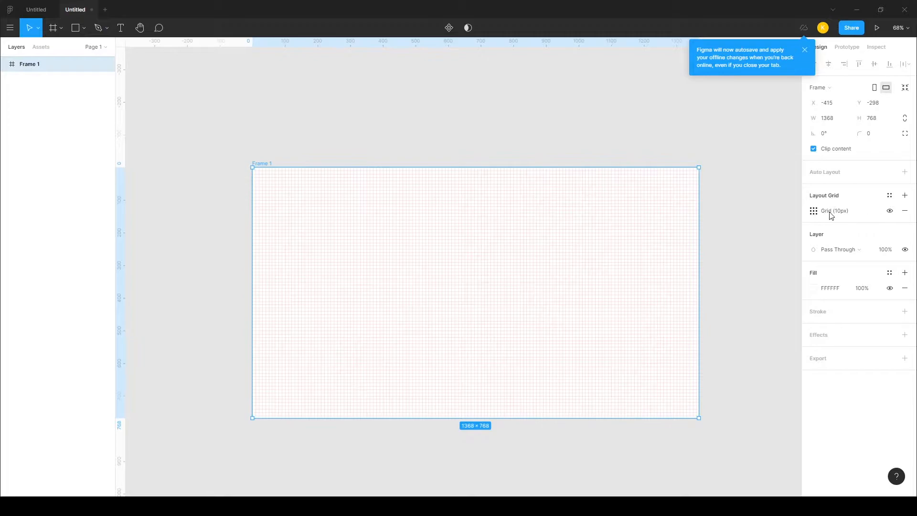
pyautogui.click(815, 211)
pyautogui.click(703, 213)
pyautogui.click(709, 223)
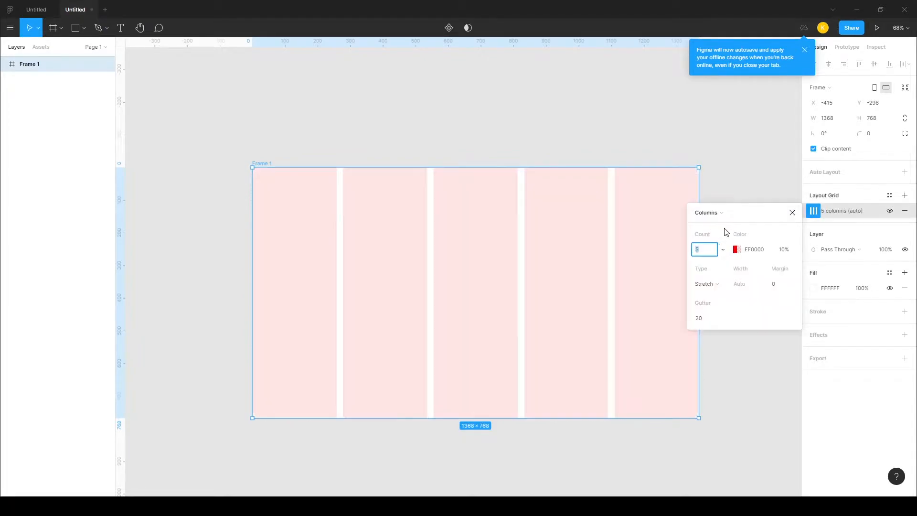
pyautogui.press('Return')
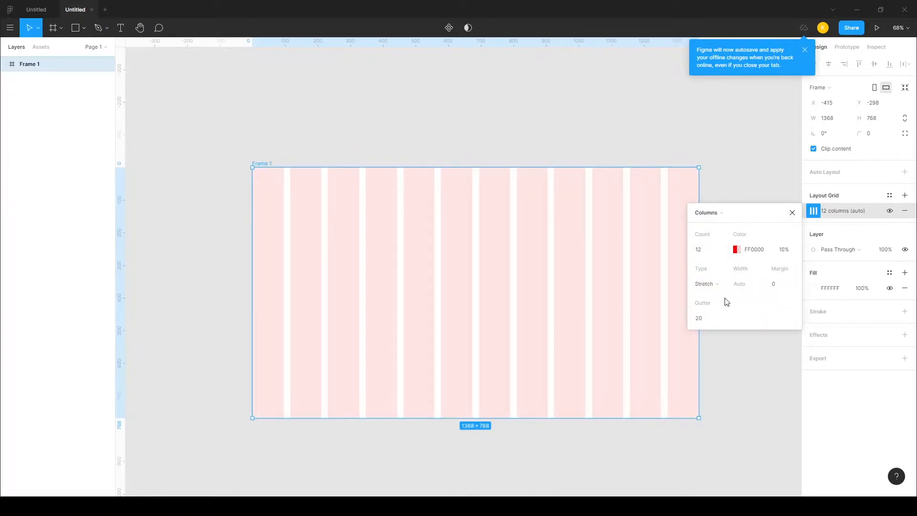
pyautogui.click(663, 140)
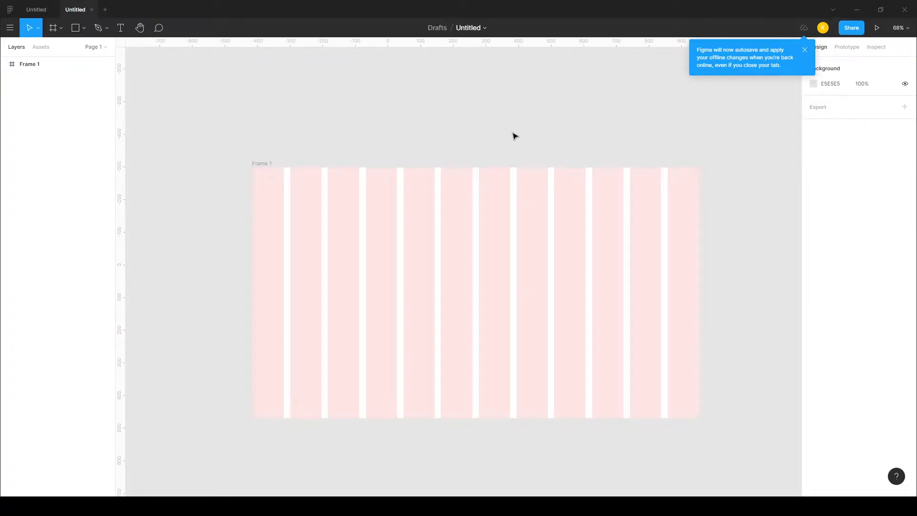
# Lower the opacity of Frame 1's column grid color to 3%
pyautogui.click(536, 248)
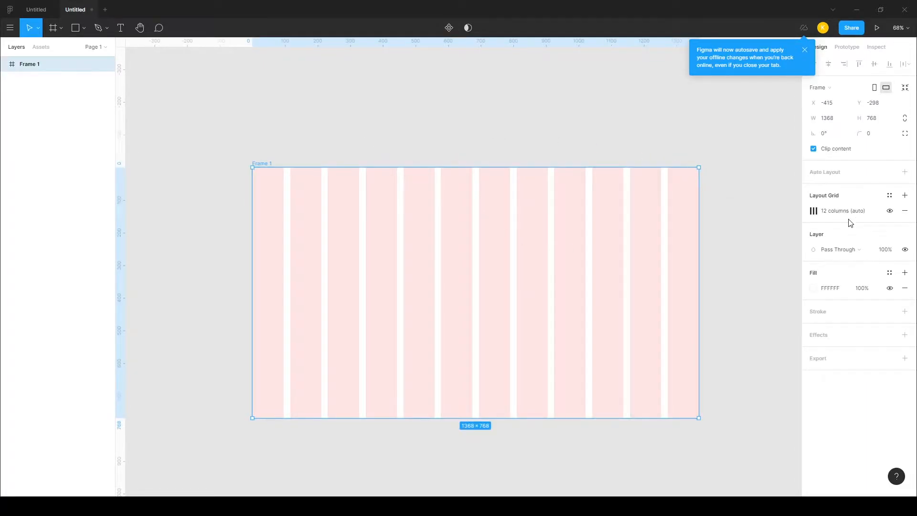
pyautogui.click(814, 210)
pyautogui.click(789, 252)
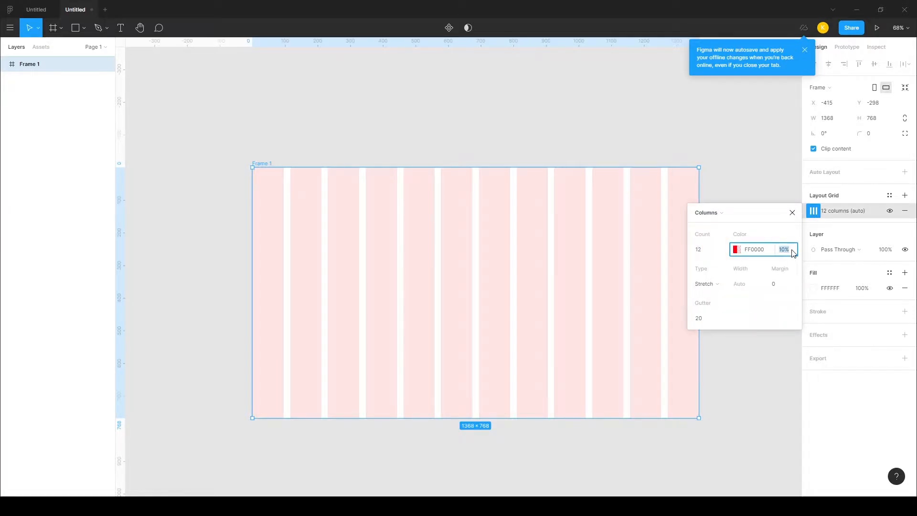
pyautogui.write('3')
pyautogui.press('Return')
pyautogui.click(538, 160)
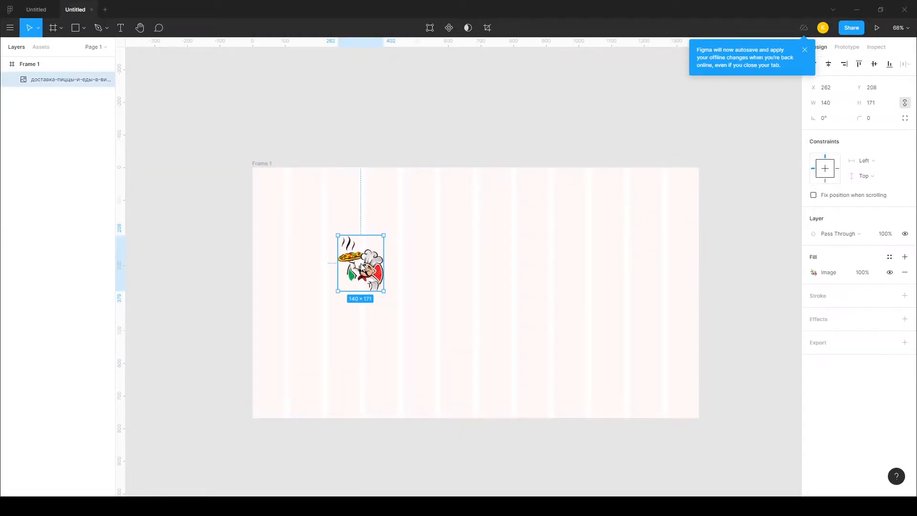
# Shrink the chef logo image and place it at the left edge of the second column near the frame's top
pyautogui.scroll(5, 366, 266)
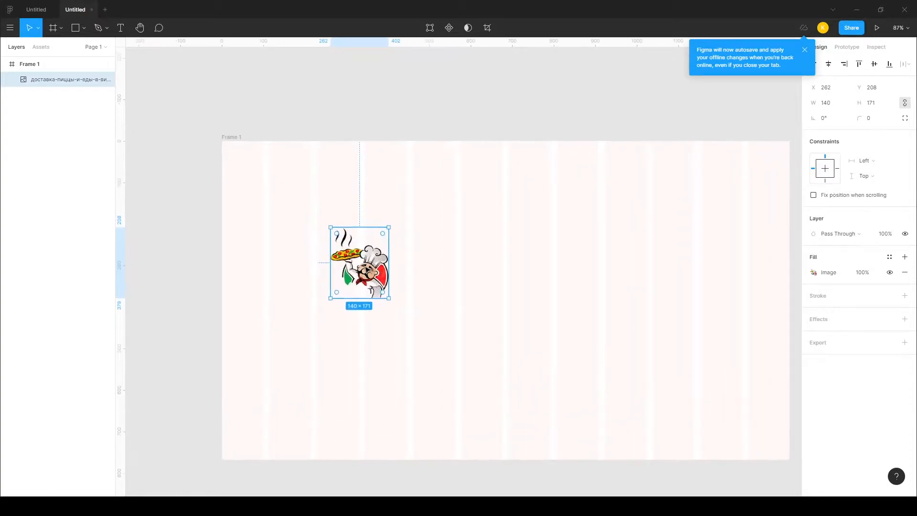
pyautogui.moveTo(415, 266); pyautogui.dragTo(353, 235)
pyautogui.moveTo(393, 292); pyautogui.dragTo(329, 207)
pyautogui.click(388, 234)
pyautogui.click(487, 193)
pyautogui.moveTo(487, 193); pyautogui.dragTo(389, 176)
pyautogui.scroll(-4, 389, 176)
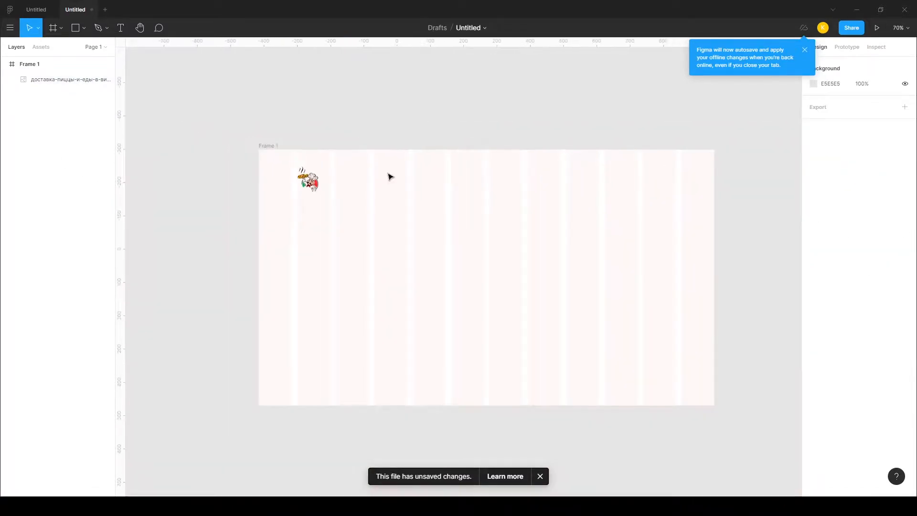
# Add a two-line text "CAPONE PIZZA" in Frame 1 to the right of the chef logo
pyautogui.moveTo(452, 190); pyautogui.dragTo(417, 201)
pyautogui.scroll(1, 260, 181)
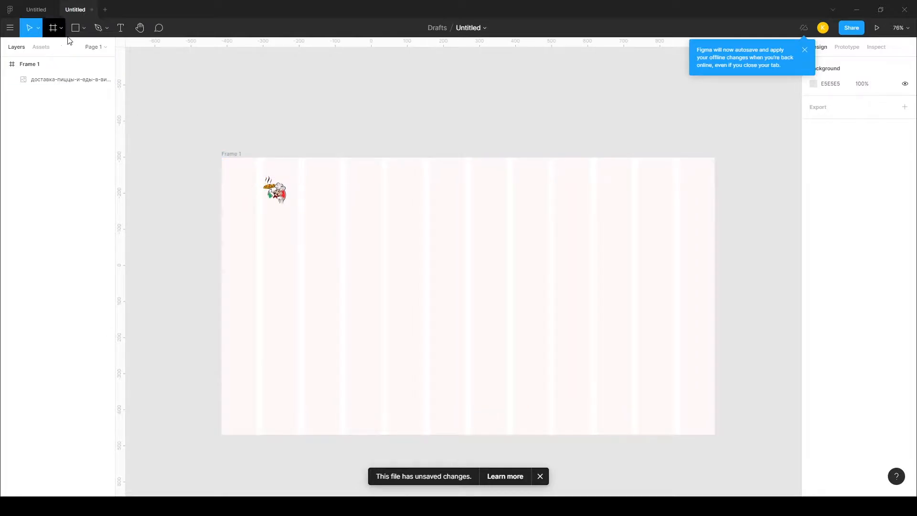
pyautogui.press('t')
pyautogui.click(398, 202)
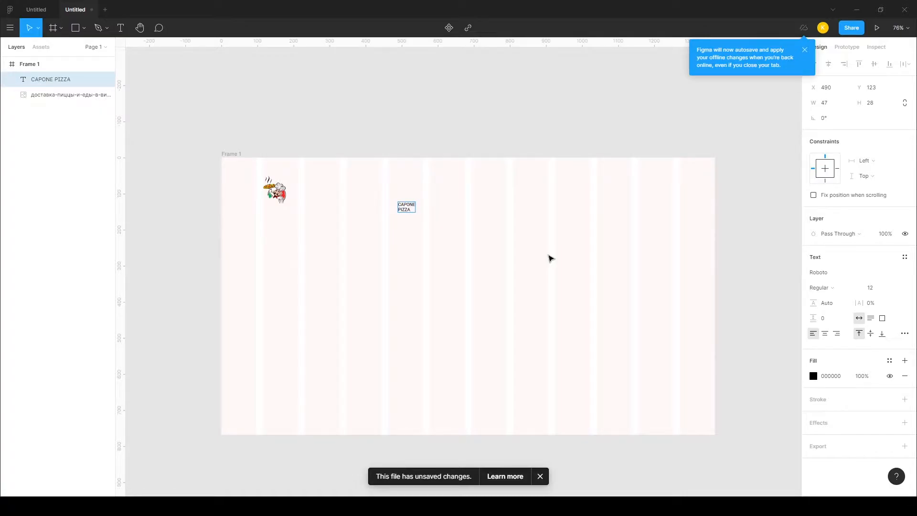
pyautogui.press('Escape')
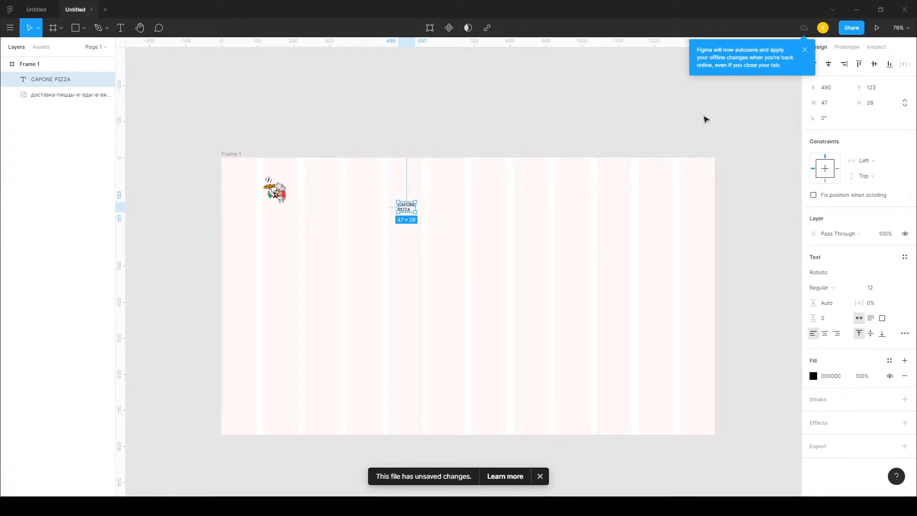
# Right-align the CAPONE PIZZA text at font size 20 and move it beside the chef logo
pyautogui.click(805, 50)
pyautogui.click(853, 48)
pyautogui.click(823, 48)
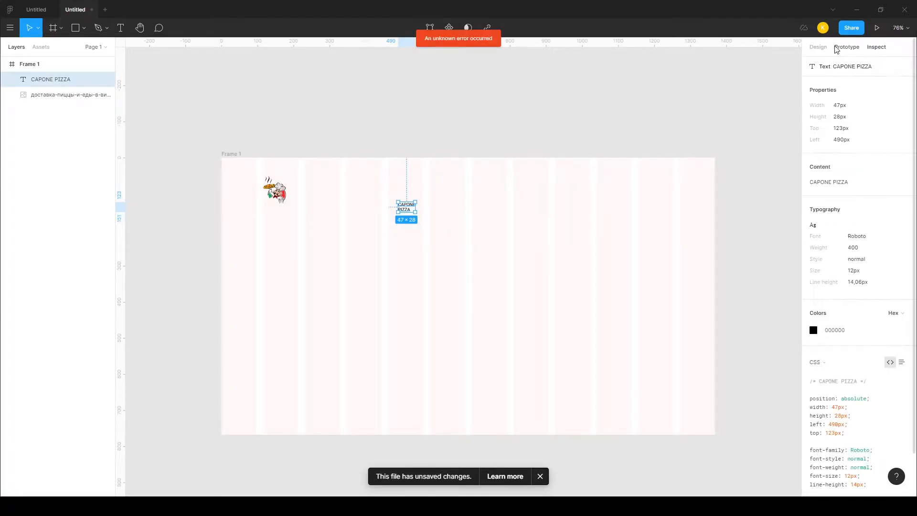
pyautogui.click(837, 334)
pyautogui.click(883, 287)
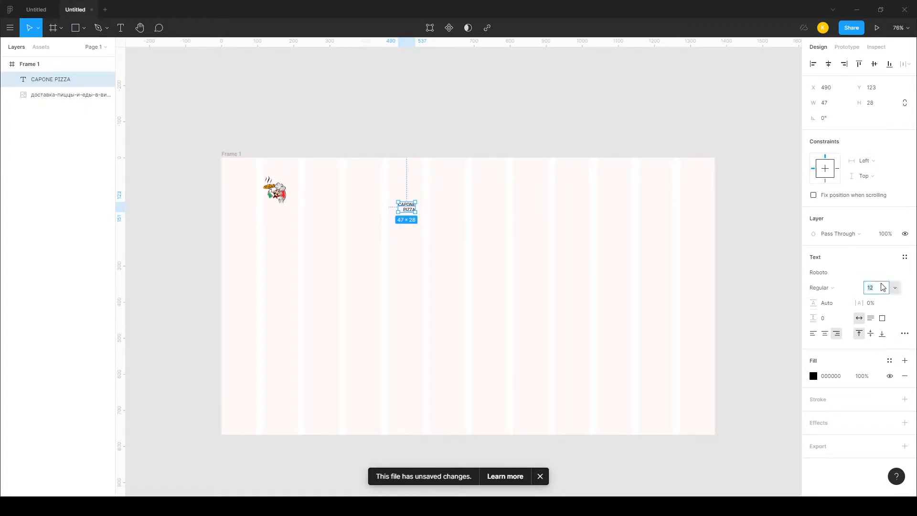
pyautogui.press('Return')
pyautogui.moveTo(411, 213); pyautogui.dragTo(338, 175)
# Try the Lato font on the CAPONE PIZZA text
pyautogui.scroll(5, 318, 182)
pyautogui.click(845, 275)
pyautogui.write('Lato')
pyautogui.press('Return')
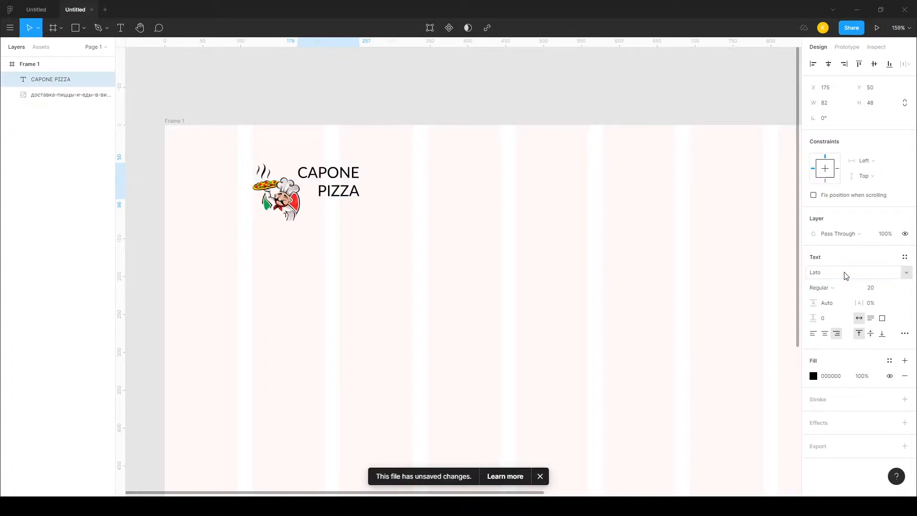
pyautogui.click(906, 272)
pyautogui.press('Escape')
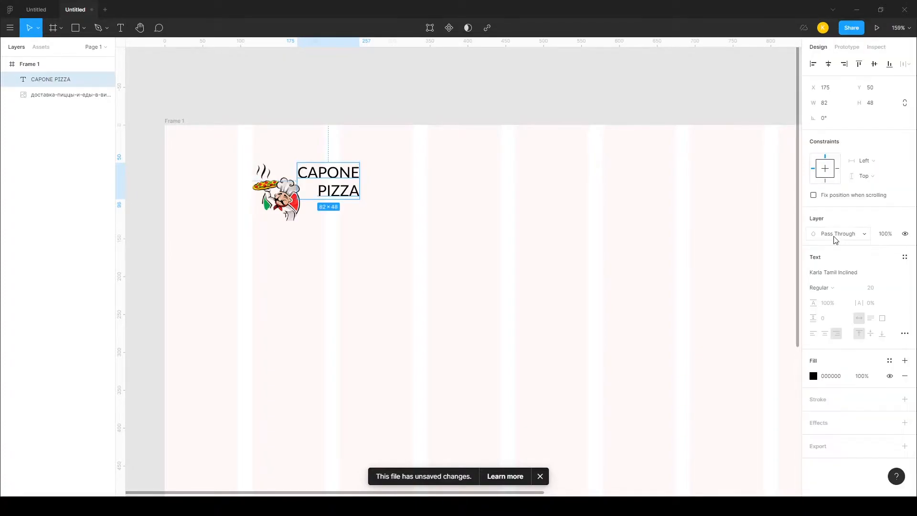
# Set the CAPONE PIZZA text's font to Bebas Neue at size 24
pyautogui.click(837, 279)
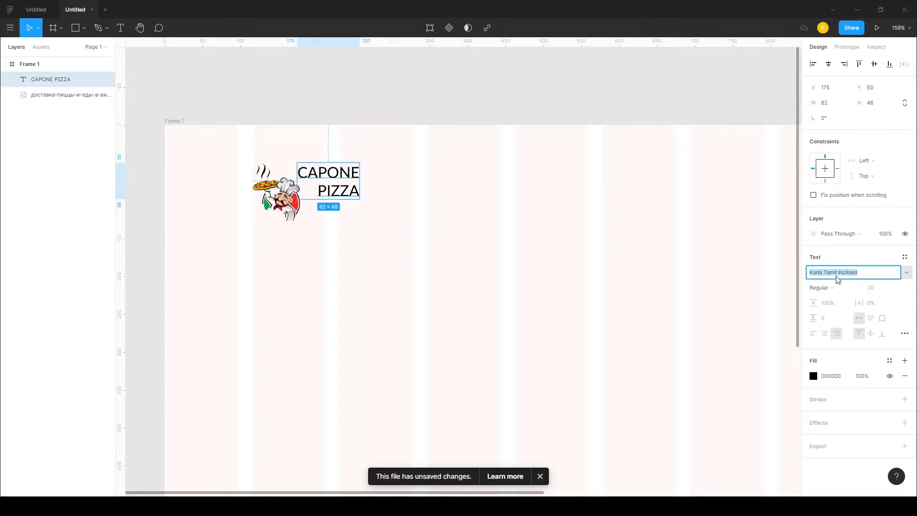
pyautogui.write('Bebas Neue')
pyautogui.press('Return')
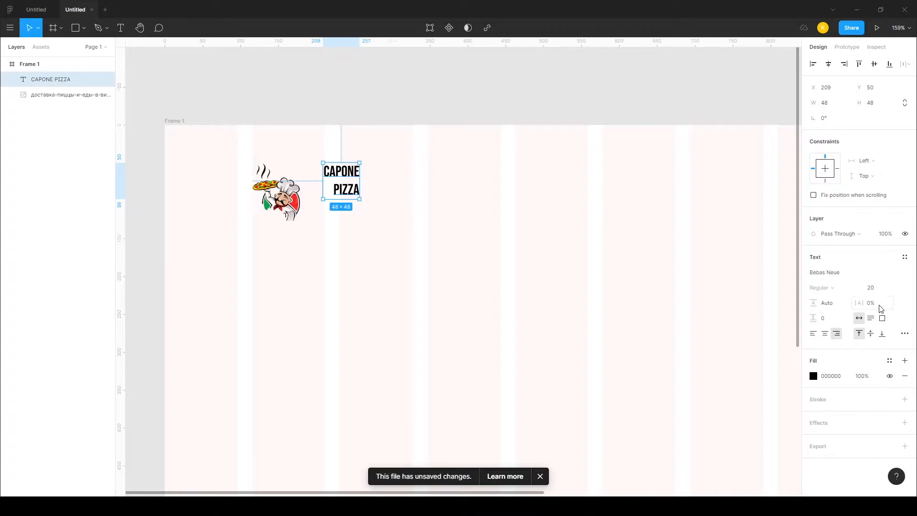
pyautogui.click(875, 288)
pyautogui.press('Return')
# Move the CAPONE PIZZA text closer to the chef logo and set its letter spacing to 2%
pyautogui.moveTo(342, 175); pyautogui.dragTo(333, 173)
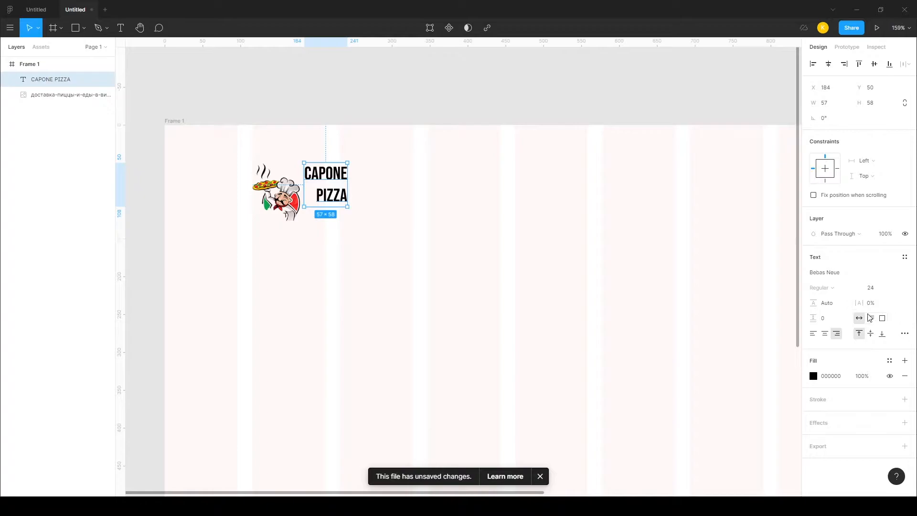
pyautogui.moveTo(857, 303); pyautogui.dragTo(858, 304)
pyautogui.click(413, 97)
# Place a horizontal ruler guide at 50 px, along the upper edge of the CAPONE PIZZA text
pyautogui.scroll(-4, 414, 94)
pyautogui.scroll(3, 427, 99)
pyautogui.moveTo(457, 157); pyautogui.dragTo(397, 154)
pyautogui.scroll(-1, 429, 161)
pyautogui.scroll(-2, 432, 165)
pyautogui.moveTo(434, 43); pyautogui.dragTo(434, 149)
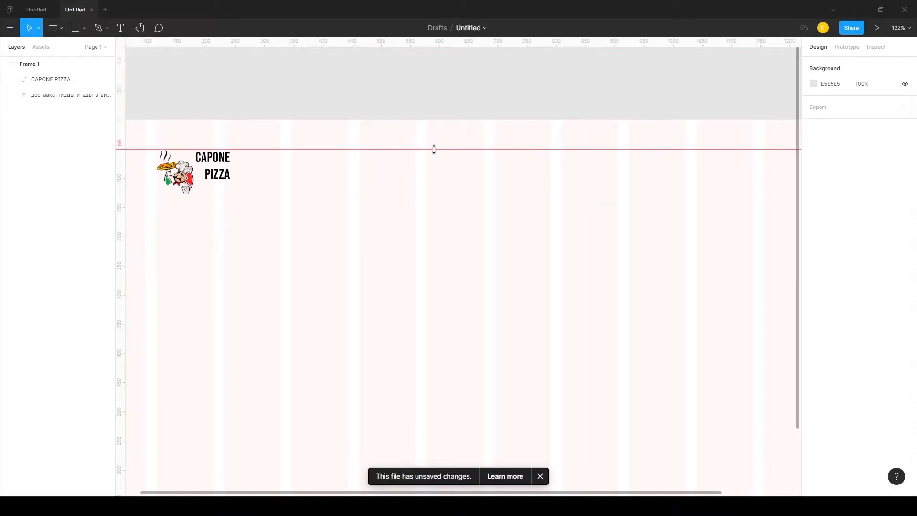
pyautogui.click(214, 156)
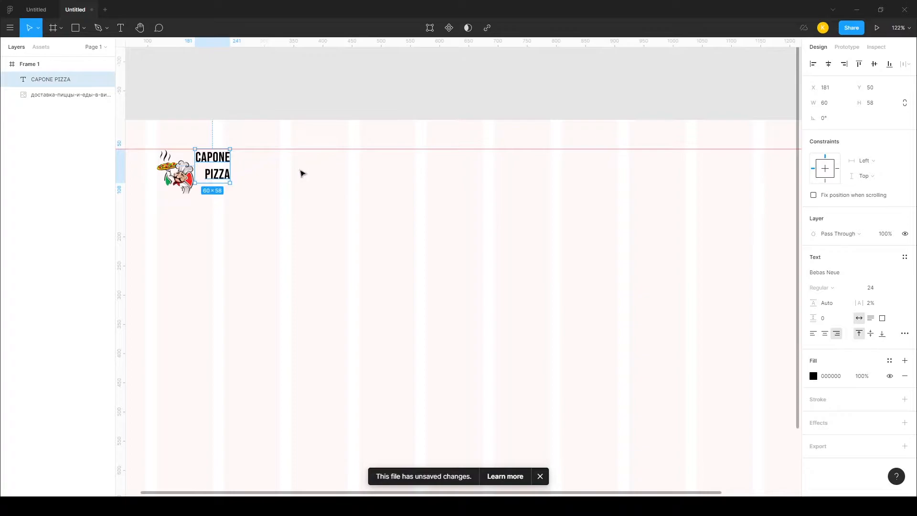
pyautogui.click(456, 177)
# Add a text "Pizza" in the header area near the middle of the frame, just below the guide
pyautogui.moveTo(490, 192); pyautogui.dragTo(465, 193)
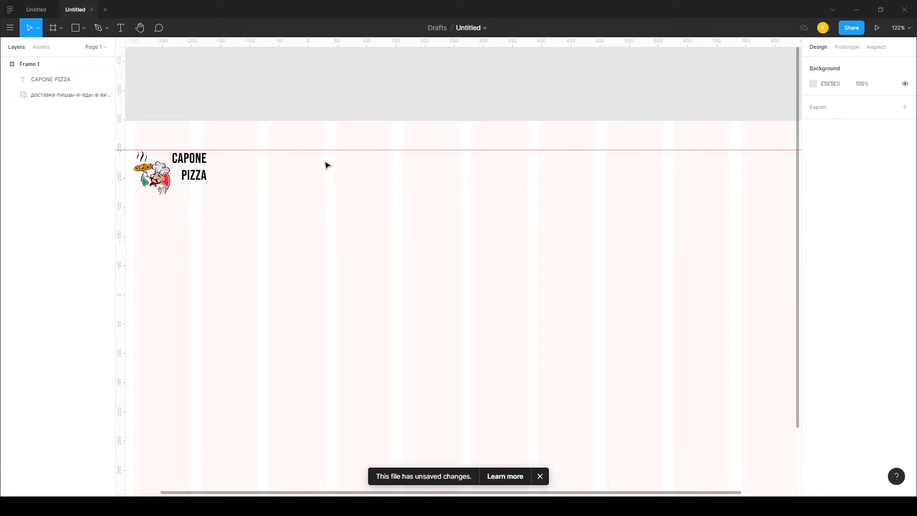
pyautogui.click(123, 27)
pyautogui.click(448, 171)
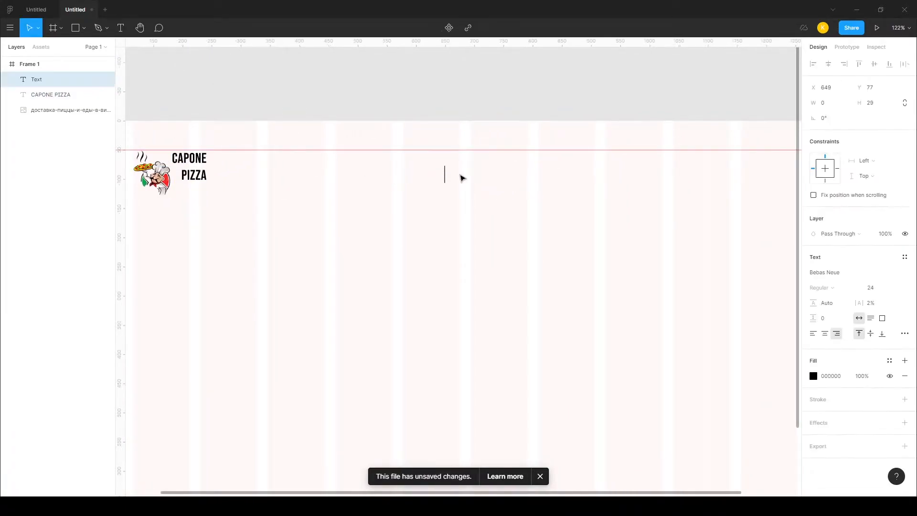
pyautogui.write('PIZ')
pyautogui.press('BackSpace')
pyautogui.press('BackSpace')
pyautogui.press('BackSpace')
pyautogui.write('Piz')
pyautogui.press('BackSpace')
pyautogui.press('BackSpace')
pyautogui.write('izza')
# Set the header Pizza text's font to Lato Light at size 20
pyautogui.click(839, 274)
pyautogui.write('Lato')
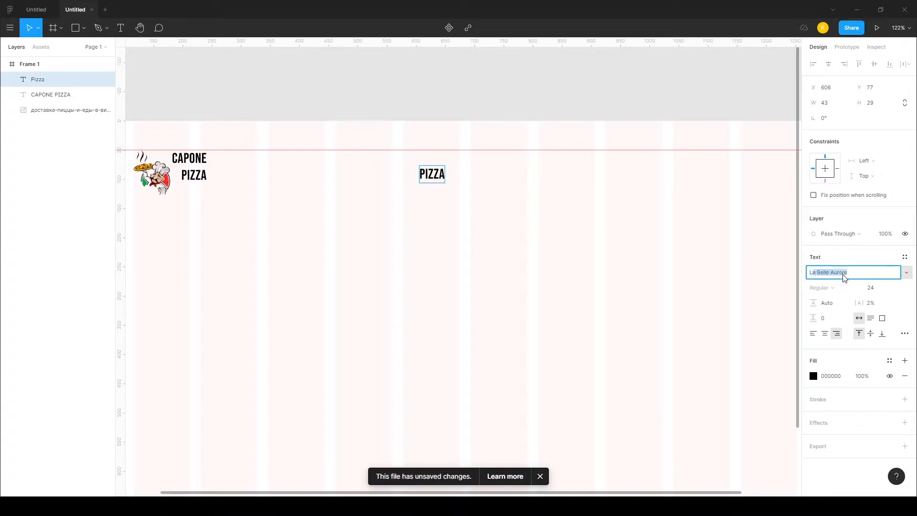
pyautogui.press('Return')
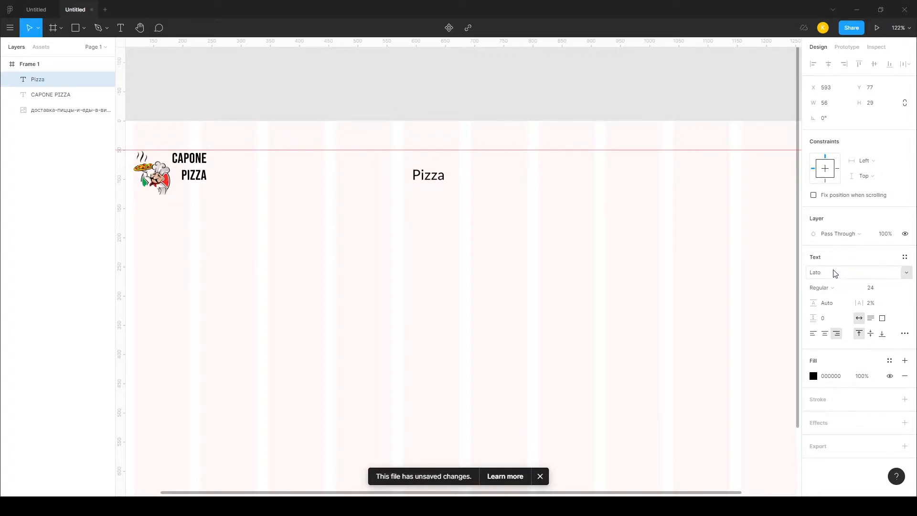
pyautogui.click(833, 287)
pyautogui.click(837, 279)
pyautogui.click(443, 176)
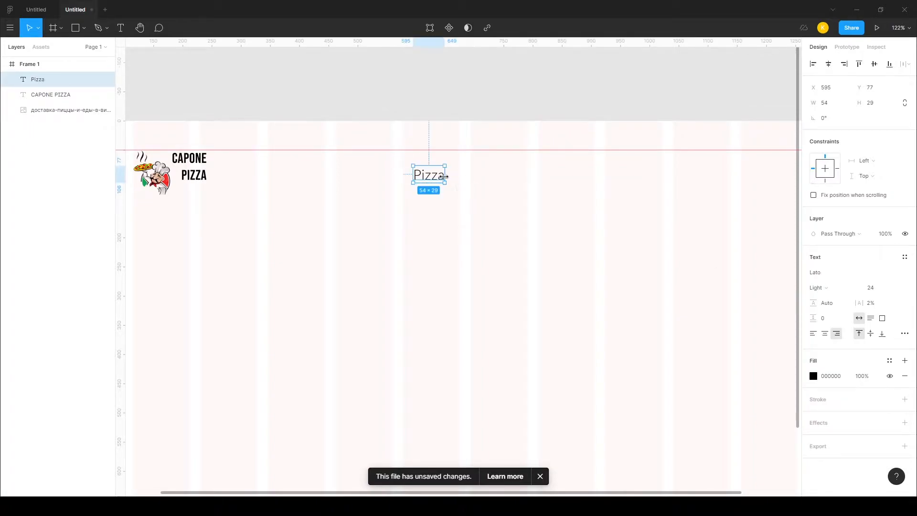
pyautogui.click(888, 289)
pyautogui.write('20')
pyautogui.press('Return')
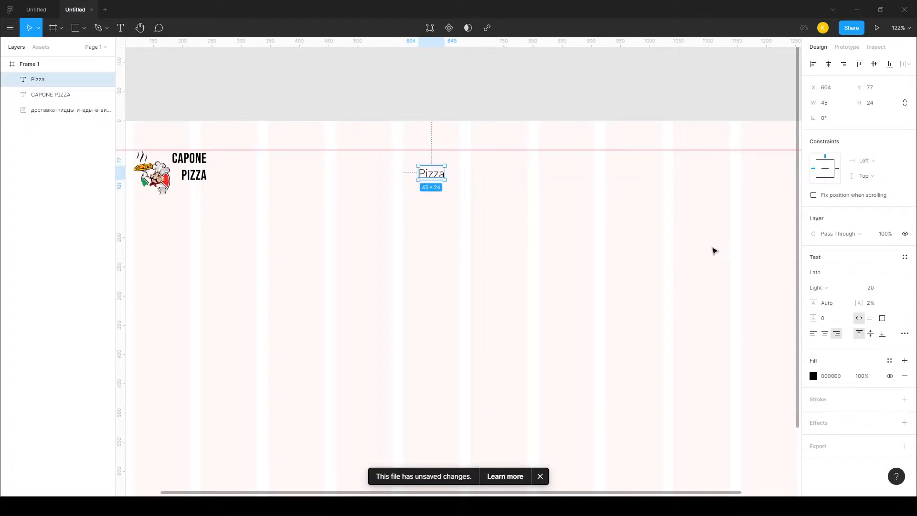
pyautogui.press('Escape')
# Move the Pizza text to X 700, Y 67 and place four copies in a row to its right
pyautogui.moveTo(438, 178); pyautogui.dragTo(495, 173)
pyautogui.moveTo(572, 180); pyautogui.dragTo(415, 186)
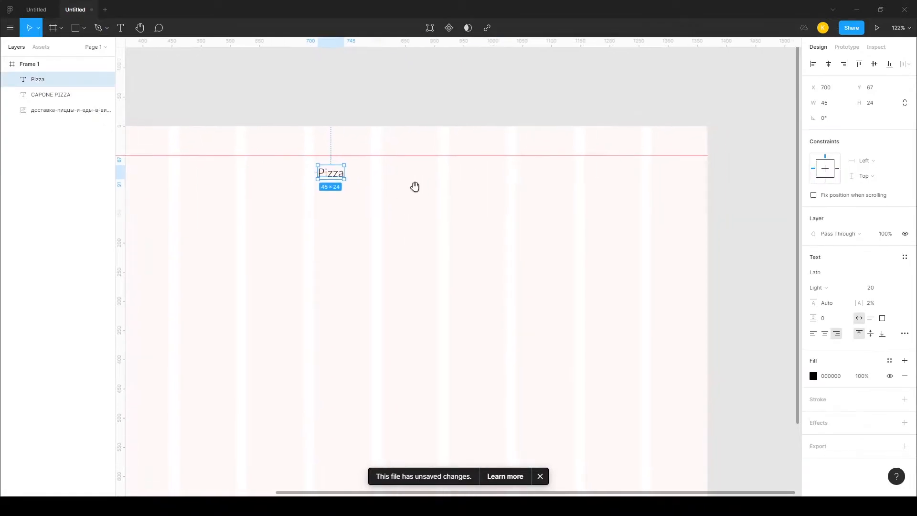
pyautogui.keyDown('alt'); pyautogui.moveTo(336, 179); pyautogui.dragTo(598, 176); pyautogui.keyUp('alt')
# Change the second menu text to "Sushi" and the third to "Burger"
pyautogui.click(400, 179)
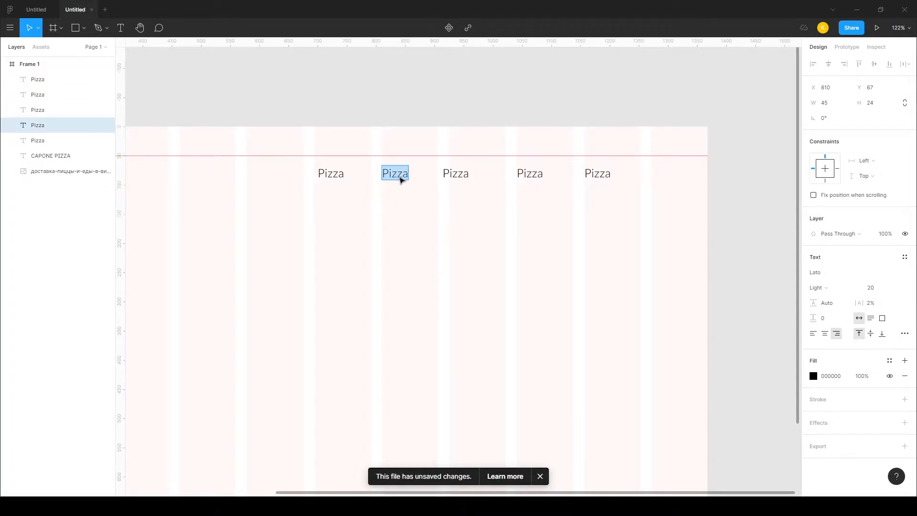
pyautogui.write('Sushi')
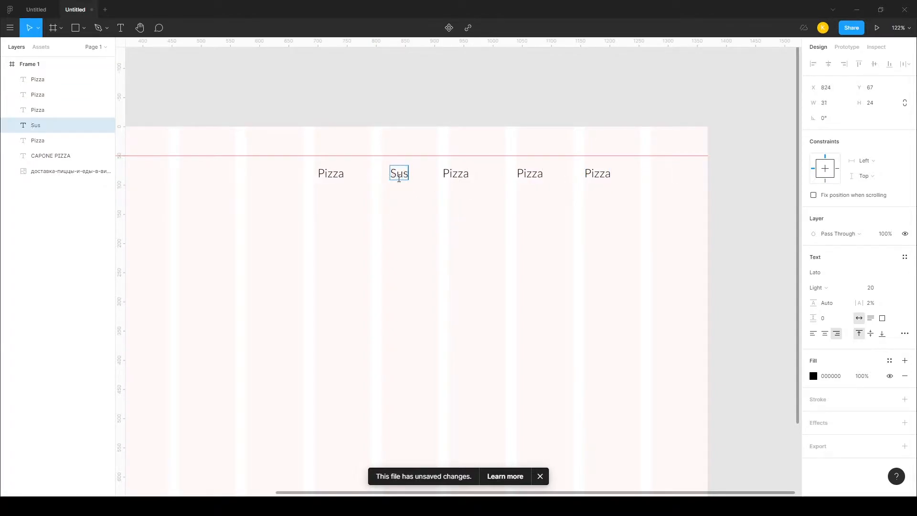
pyautogui.doubleClick(456, 174)
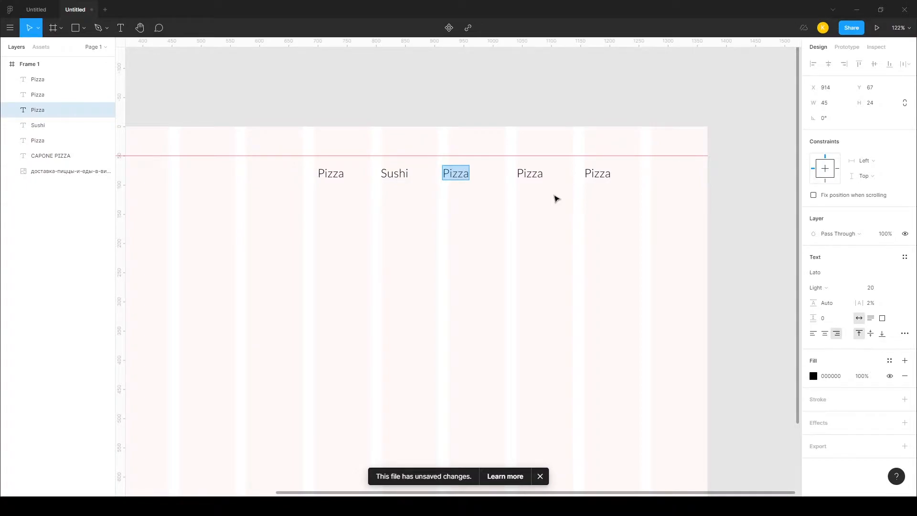
pyautogui.write('Burger')
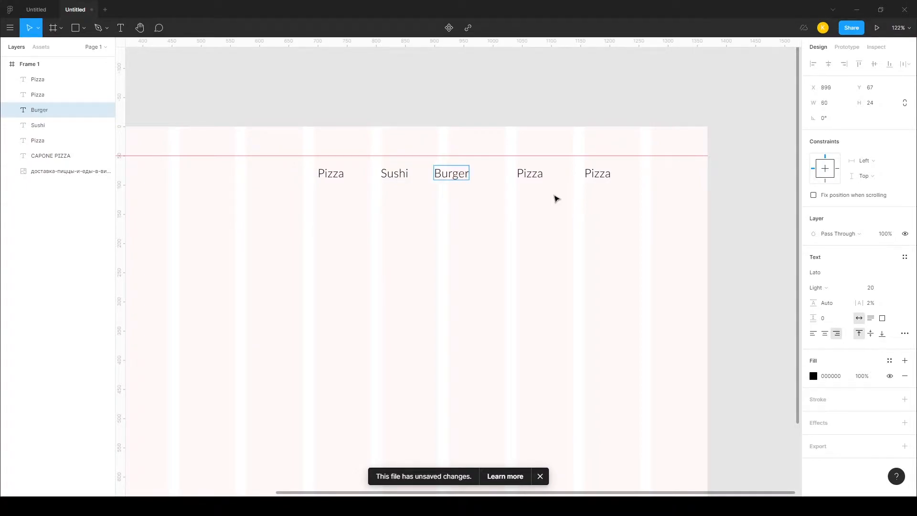
# Change the fourth menu text to "Restourant menu" and the fifth to "BBQ menu"
pyautogui.doubleClick(524, 174)
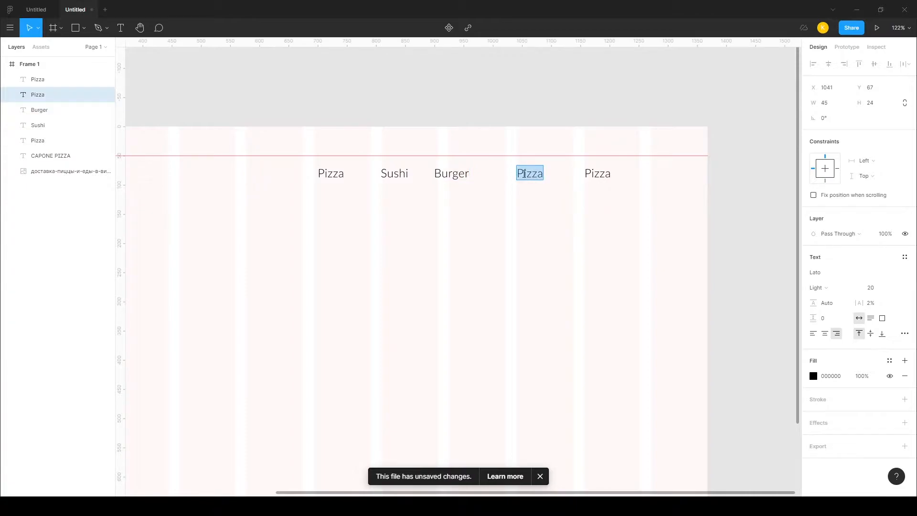
pyautogui.write('Restourant menu')
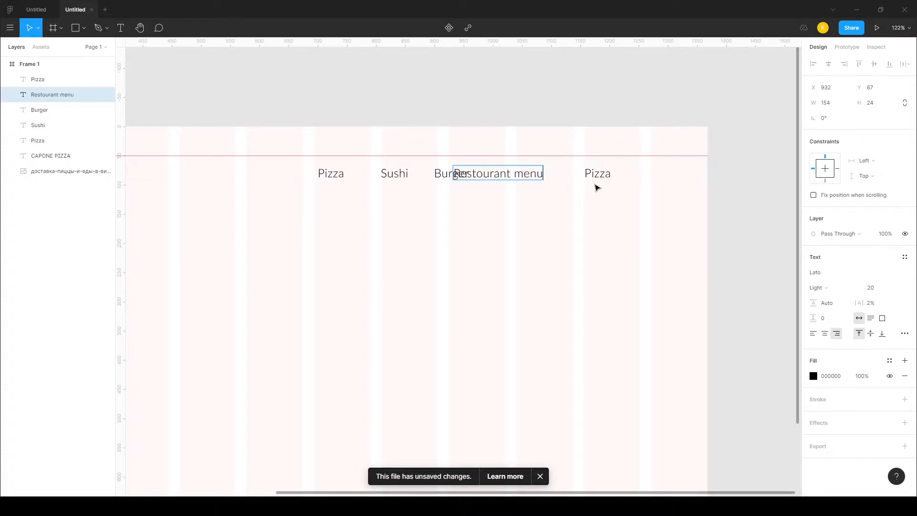
pyautogui.click(601, 175)
pyautogui.doubleClick(603, 175)
pyautogui.write('BBQ')
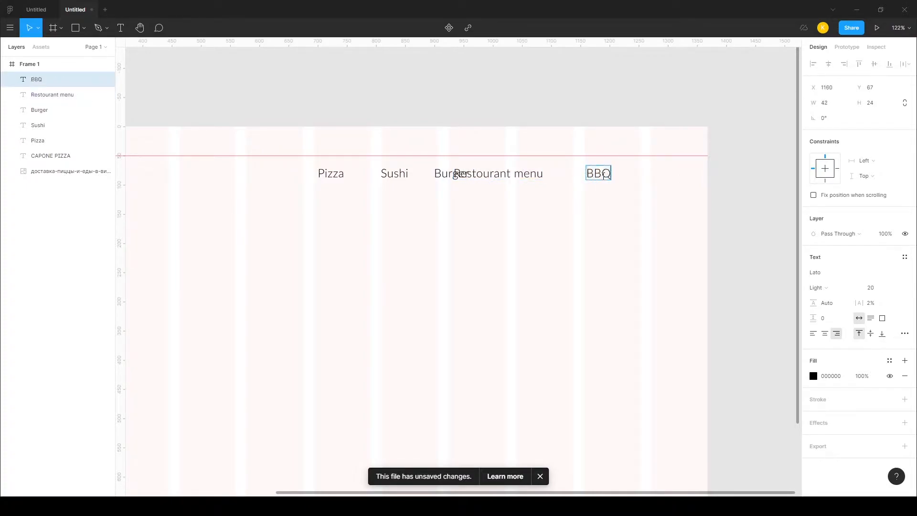
pyautogui.write(' menu')
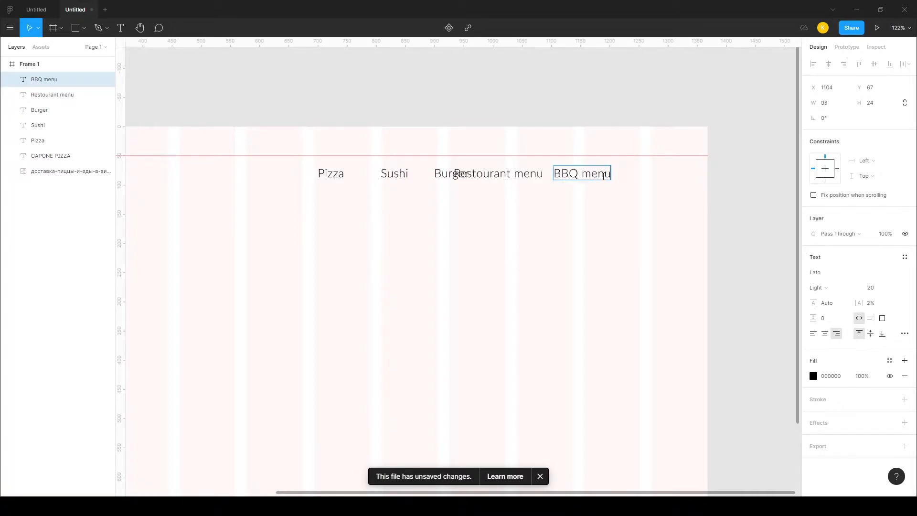
# Reposition the five menu texts further left along the row without overlaps, correcting the fourth to "Restaurant menu"
pyautogui.press('Escape')
pyautogui.press('Tab')
pyautogui.moveTo(605, 177); pyautogui.dragTo(630, 177)
pyautogui.moveTo(337, 177); pyautogui.dragTo(299, 177)
pyautogui.moveTo(404, 176); pyautogui.dragTo(369, 176)
pyautogui.moveTo(442, 177); pyautogui.dragTo(408, 176)
pyautogui.click(495, 177)
pyautogui.moveTo(494, 177); pyautogui.dragTo(485, 177)
pyautogui.moveTo(602, 176); pyautogui.dragTo(567, 177)
# Copy the Burger text to the row's right end, change it to "Eng | Rus", and shift the menu row slightly left
pyautogui.keyDown('alt'); pyautogui.moveTo(420, 177); pyautogui.dragTo(647, 180); pyautogui.keyUp('alt')
pyautogui.write('E')
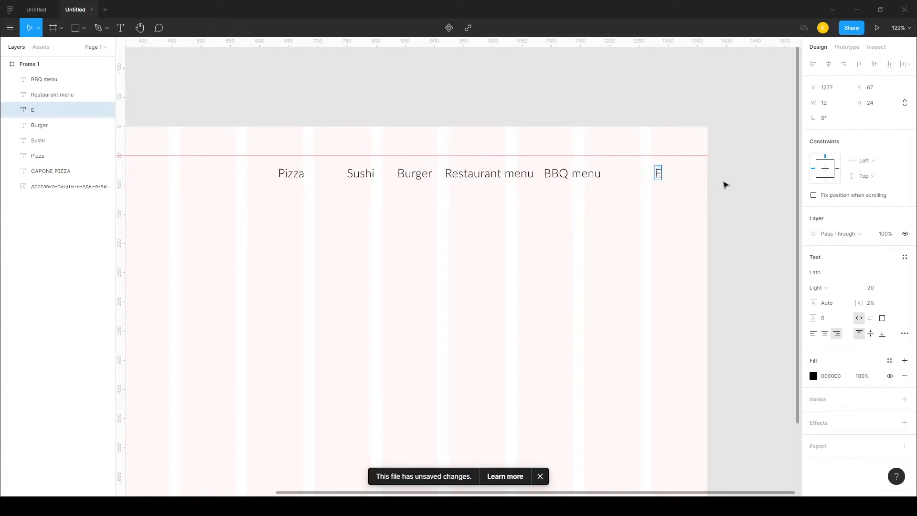
pyautogui.write('ng | Rus')
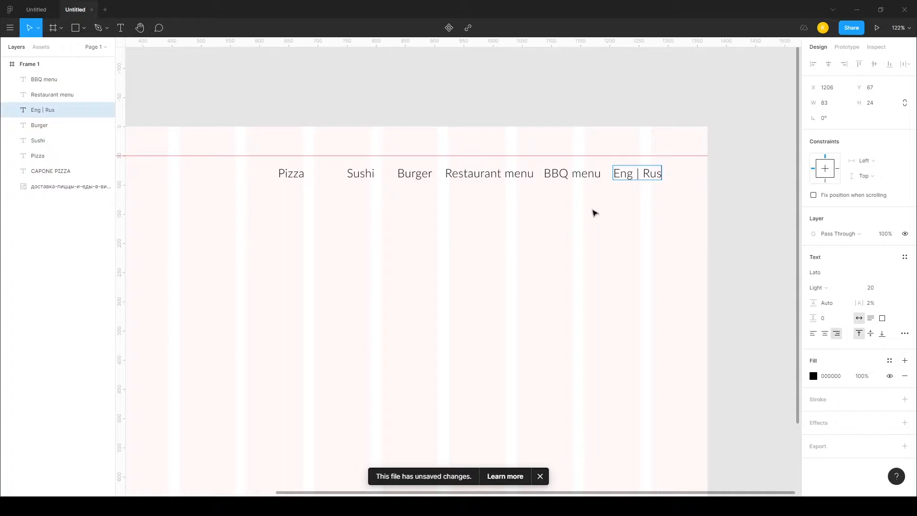
pyautogui.moveTo(625, 213); pyautogui.dragTo(331, 174)
pyautogui.moveTo(651, 176); pyautogui.dragTo(631, 175)
# Move the logo image and the CAPONE PIZZA text together slightly left
pyautogui.hscroll(-6, 631, 176)
pyautogui.click(289, 176)
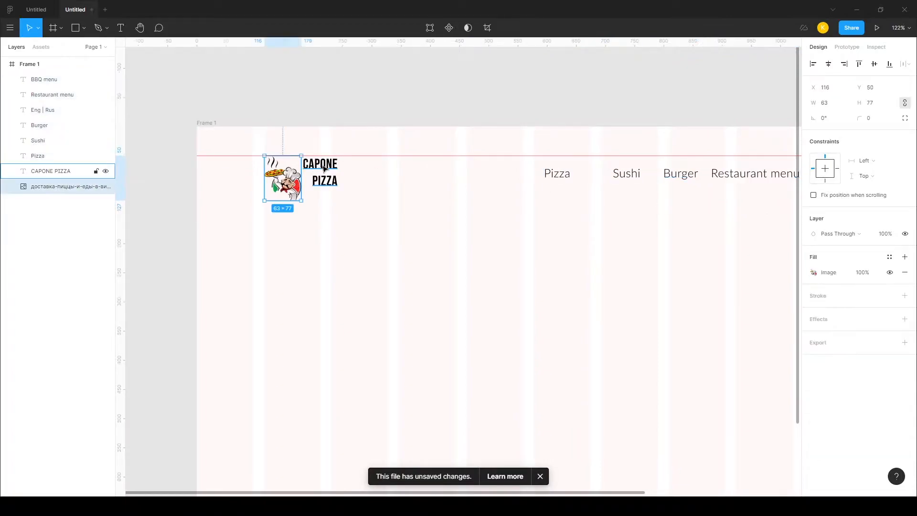
pyautogui.keyDown('shift'); pyautogui.click(324, 166); pyautogui.keyUp('shift')
pyautogui.moveTo(329, 167); pyautogui.dragTo(318, 167)
pyautogui.moveTo(485, 186); pyautogui.dragTo(240, 174)
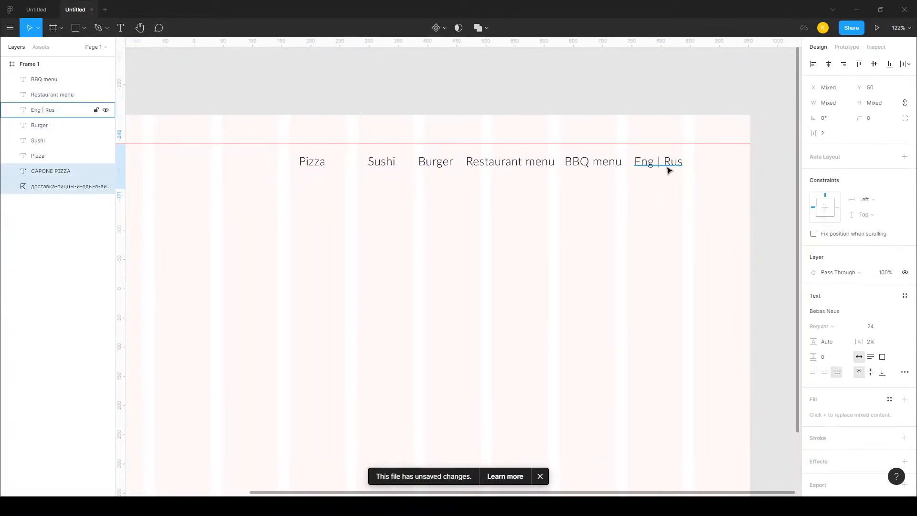
# Shift all six menu texts slightly right and distribute their horizontal spacing evenly
pyautogui.click(664, 168)
pyautogui.keyDown('shift'); pyautogui.click(588, 165); pyautogui.keyUp('shift')
pyautogui.keyDown('shift'); pyautogui.click(509, 165); pyautogui.keyUp('shift')
pyautogui.keyDown('shift'); pyautogui.click(432, 165); pyautogui.keyUp('shift')
pyautogui.keyDown('shift'); pyautogui.click(381, 163); pyautogui.keyUp('shift')
pyautogui.keyDown('shift'); pyautogui.click(313, 164); pyautogui.keyUp('shift')
pyautogui.moveTo(538, 165); pyautogui.dragTo(676, 162)
pyautogui.hotkey('ctrl', 'z')
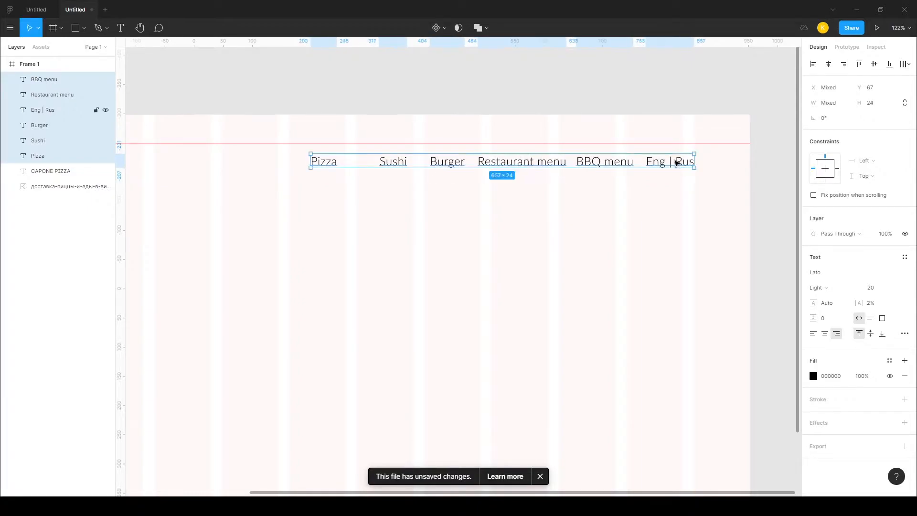
pyautogui.click(905, 63)
pyautogui.click(784, 82)
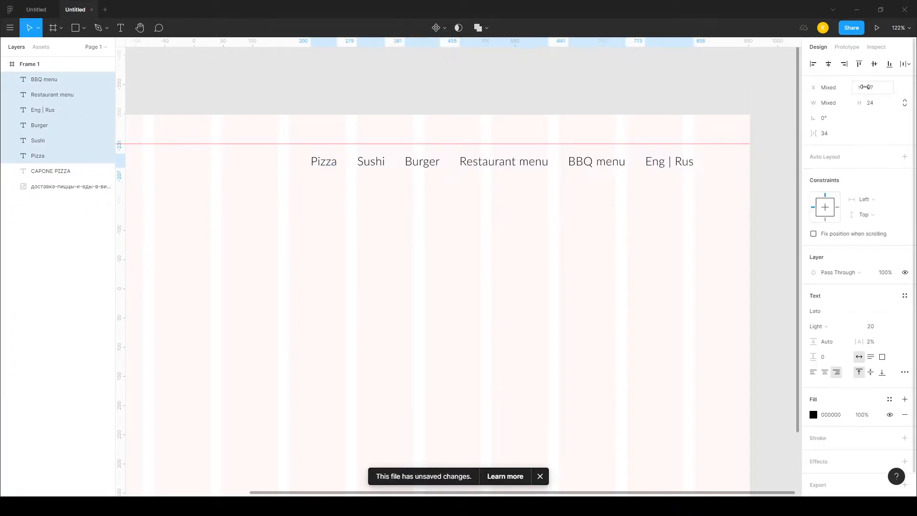
pyautogui.click(543, 97)
# Move the whole menu row up so its text sits just below the horizontal guide
pyautogui.moveTo(610, 197); pyautogui.dragTo(777, 165)
pyautogui.moveTo(401, 213)
pyautogui.mouseDown()
pyautogui.moveTo(495, 182)
pyautogui.moveTo(408, 216)
pyautogui.mouseUp()
pyautogui.moveTo(554, 172); pyautogui.dragTo(373, 143)
pyautogui.scroll(-2, 371, 171)
pyautogui.scroll(-1, 370, 171)
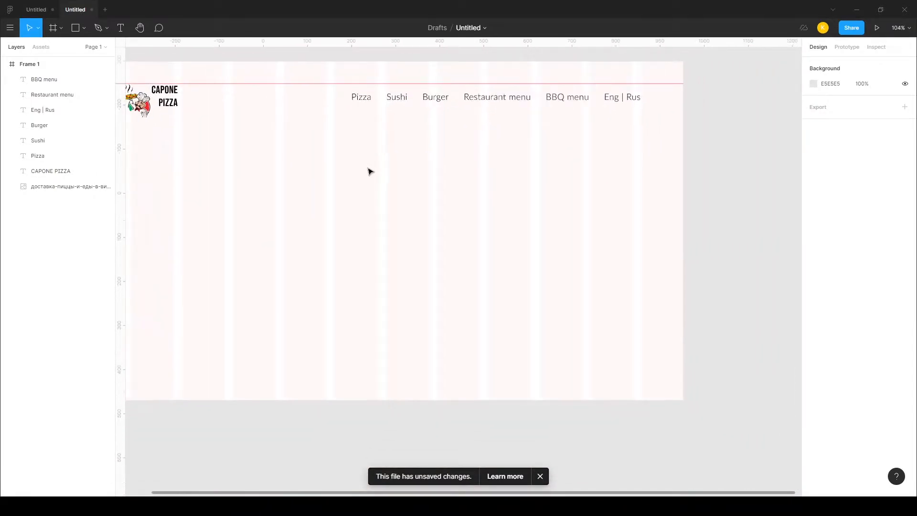
pyautogui.moveTo(328, 93); pyautogui.dragTo(752, 172)
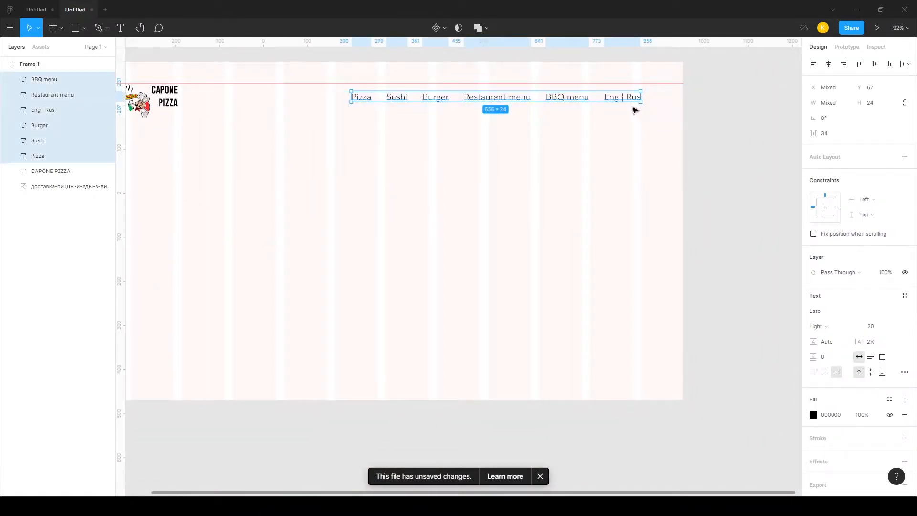
pyautogui.moveTo(634, 100); pyautogui.dragTo(636, 94)
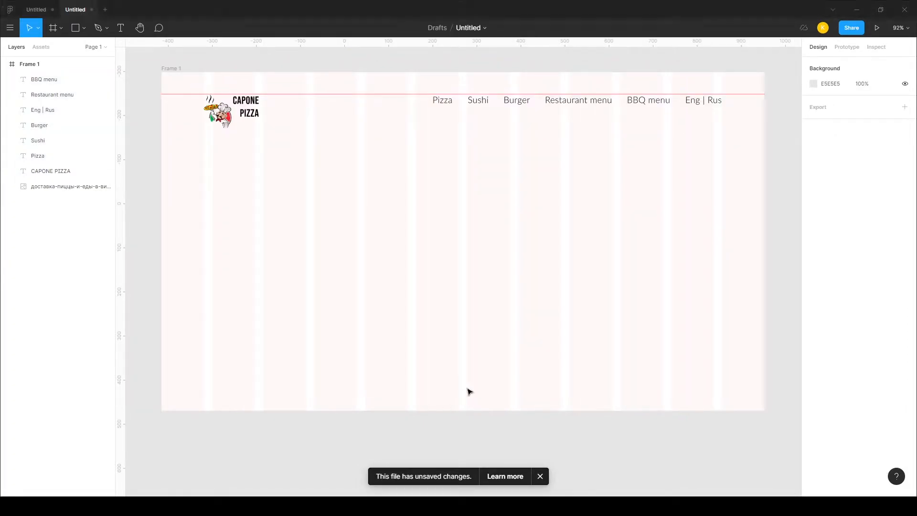
# Draw a closed, wavy blob with the Pen tool across the frame's right edge, below the menu
pyautogui.hscroll(2, 458, 397)
pyautogui.click(99, 28)
pyautogui.click(697, 145)
pyautogui.moveTo(620, 154); pyautogui.dragTo(606, 202)
pyautogui.moveTo(547, 154); pyautogui.dragTo(530, 157)
pyautogui.moveTo(506, 213); pyautogui.dragTo(527, 236)
pyautogui.moveTo(564, 284); pyautogui.dragTo(536, 311)
pyautogui.moveTo(606, 339); pyautogui.dragTo(647, 324)
pyautogui.moveTo(682, 252); pyautogui.dragTo(727, 257)
pyautogui.click(696, 144)
# Set the blob's stroke colour to F3E6C3
pyautogui.scroll(1, 342, 238)
pyautogui.hscroll(-2, 342, 237)
pyautogui.click(838, 235)
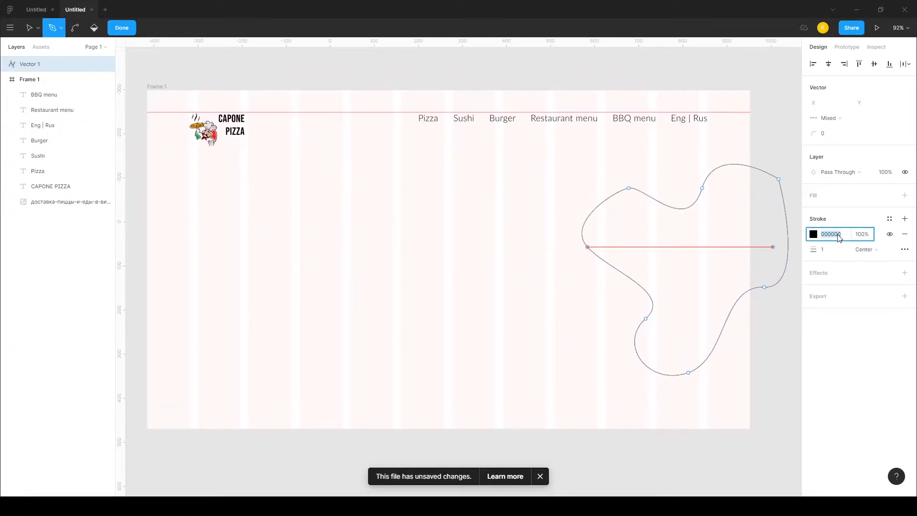
pyautogui.click(813, 234)
pyautogui.click(726, 372)
pyautogui.click(710, 252)
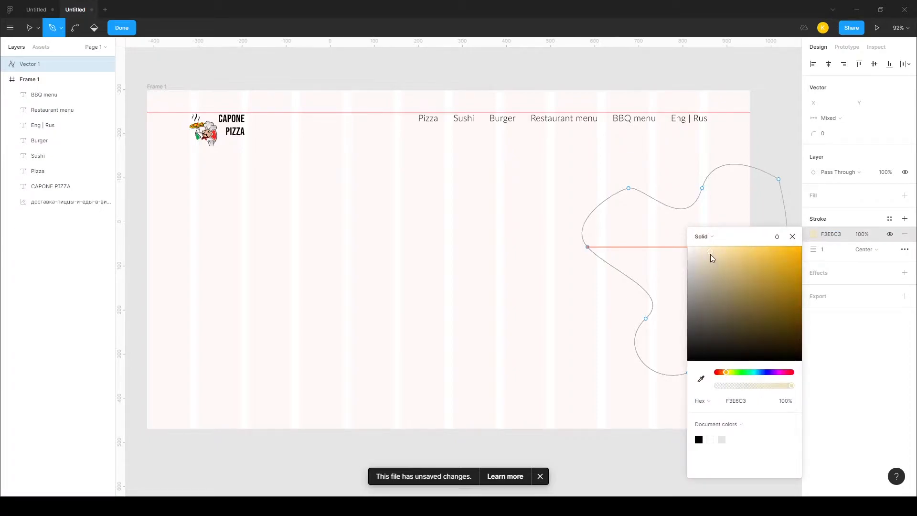
# Remove the blob's stroke and give it a solid FAF0D6 fill at 87% opacity
pyautogui.click(905, 234)
pyautogui.click(905, 195)
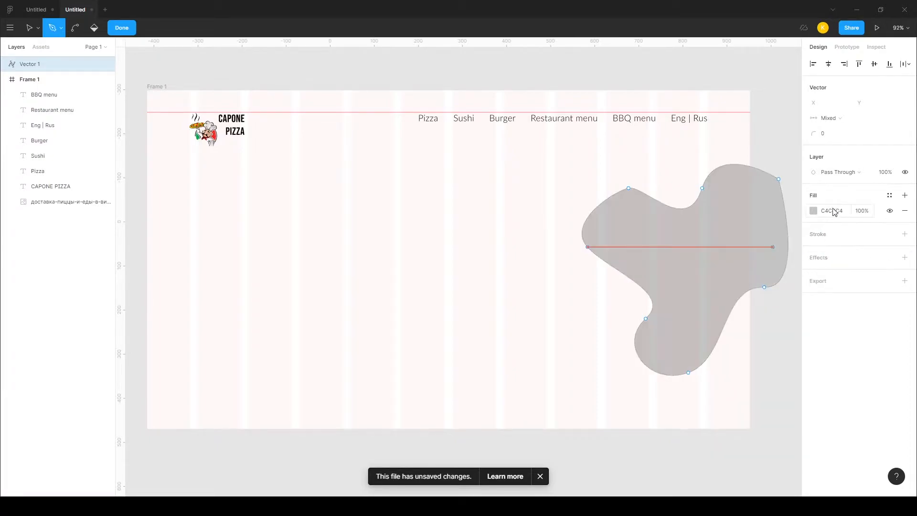
pyautogui.click(813, 210)
pyautogui.click(726, 349)
pyautogui.moveTo(724, 242); pyautogui.dragTo(704, 225)
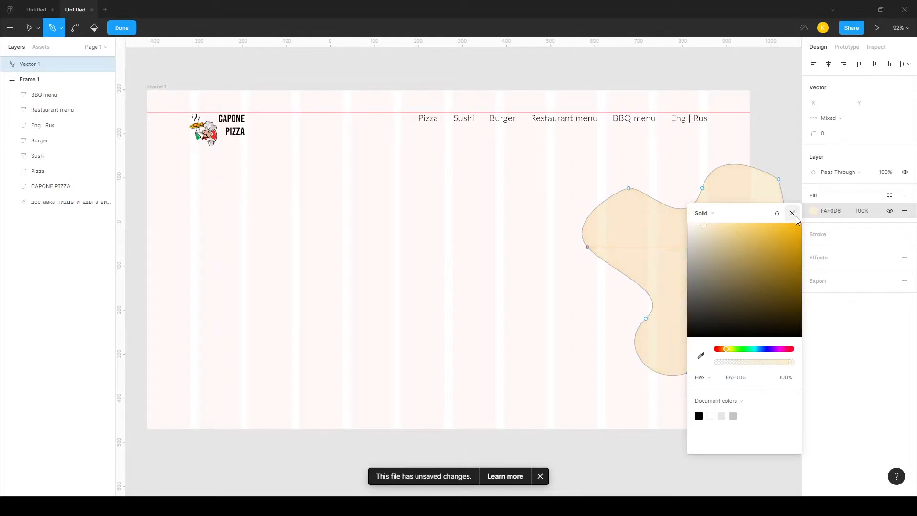
pyautogui.moveTo(792, 362); pyautogui.dragTo(783, 363)
# Apply a layer blur of 28 to the blob and finish editing its path
pyautogui.click(838, 258)
pyautogui.click(827, 276)
pyautogui.click(867, 285)
pyautogui.click(868, 274)
pyautogui.click(870, 285)
pyautogui.click(869, 274)
pyautogui.click(866, 263)
pyautogui.click(815, 273)
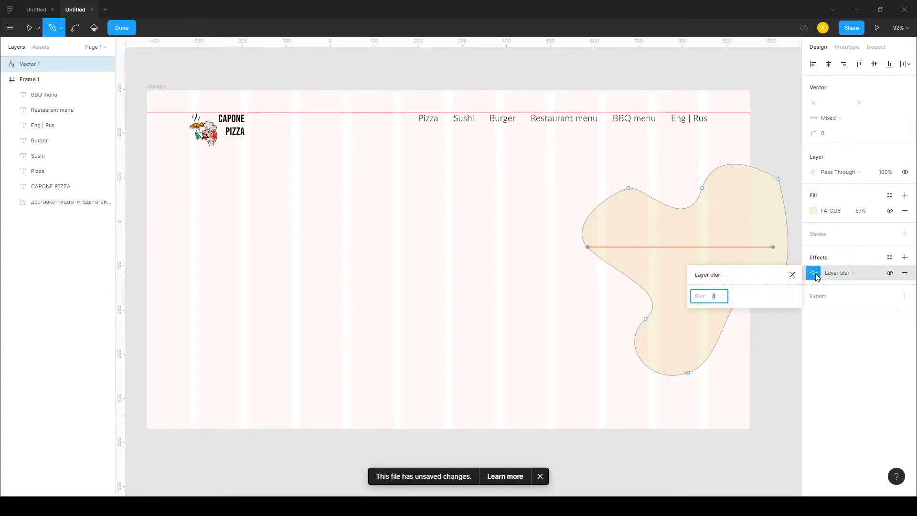
pyautogui.write('28')
pyautogui.click(784, 255)
pyautogui.click(28, 27)
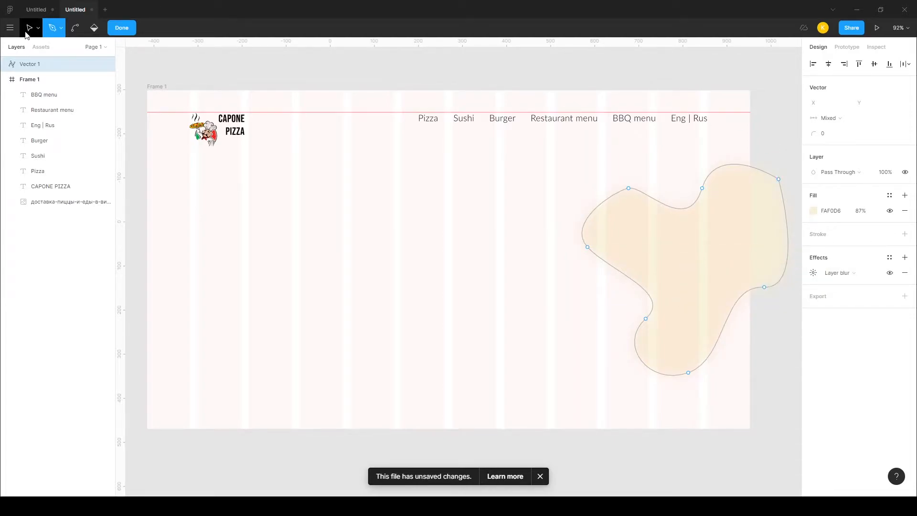
# Rotate the blurred blob and move it into the frame against the right edge
pyautogui.hscroll(3, 553, 67)
pyautogui.click(748, 201)
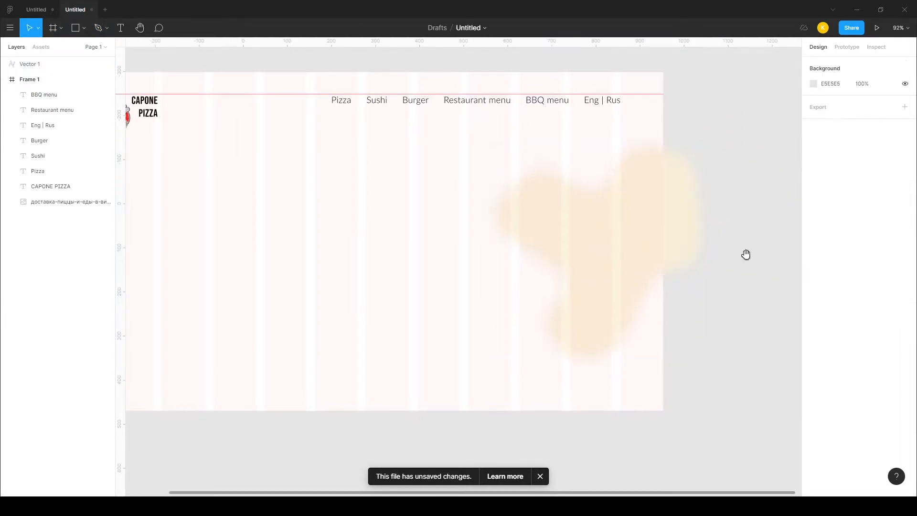
pyautogui.click(709, 258)
pyautogui.moveTo(709, 258); pyautogui.dragTo(672, 266)
pyautogui.moveTo(682, 176); pyautogui.dragTo(724, 250)
pyautogui.click(748, 261)
# Paste the whole-pizza image, scale it to 667 × 667, and place it at X 820, Y 127 over the blob
pyautogui.scroll(-3, 727, 229)
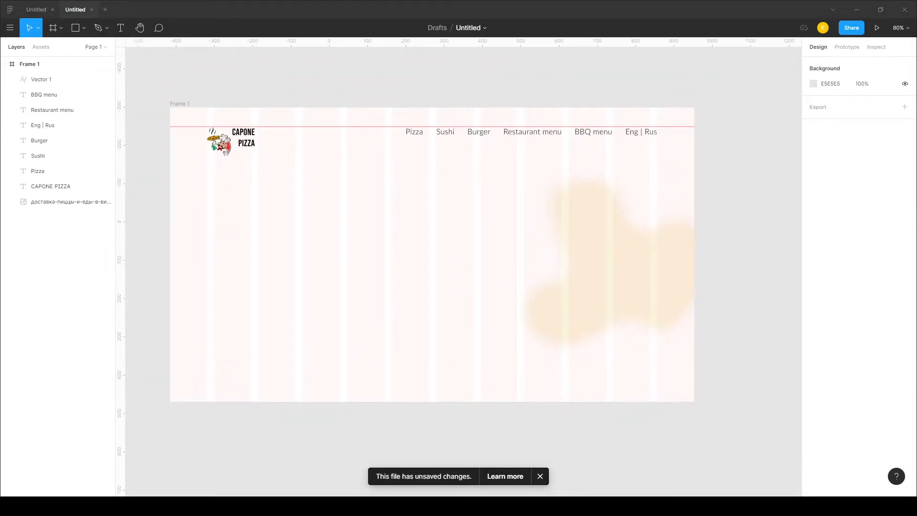
pyautogui.hotkey('ctrl', 'v')
pyautogui.moveTo(617, 257); pyautogui.dragTo(557, 277)
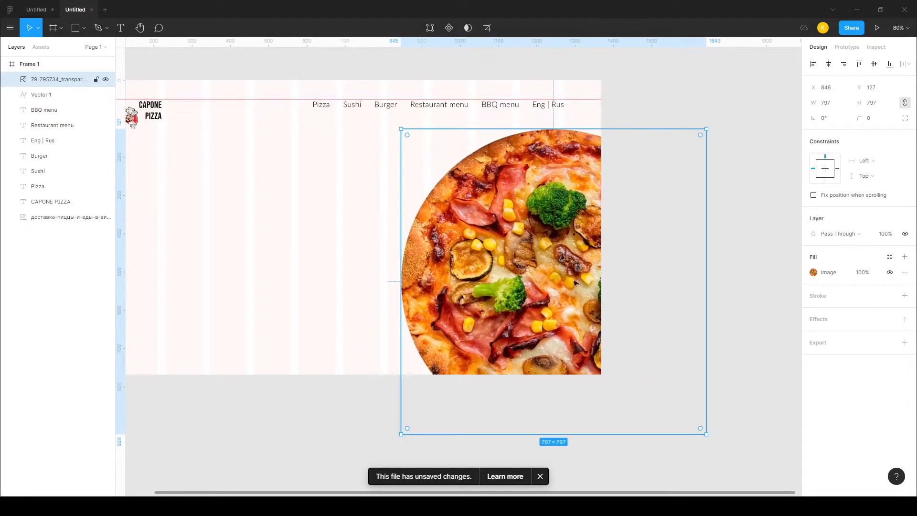
pyautogui.moveTo(706, 433); pyautogui.dragTo(655, 383)
pyautogui.moveTo(574, 295)
pyautogui.mouseDown()
pyautogui.moveTo(541, 288)
pyautogui.moveTo(577, 303)
pyautogui.moveTo(567, 297)
pyautogui.mouseUp()
pyautogui.click(665, 289)
pyautogui.moveTo(666, 288); pyautogui.dragTo(687, 283)
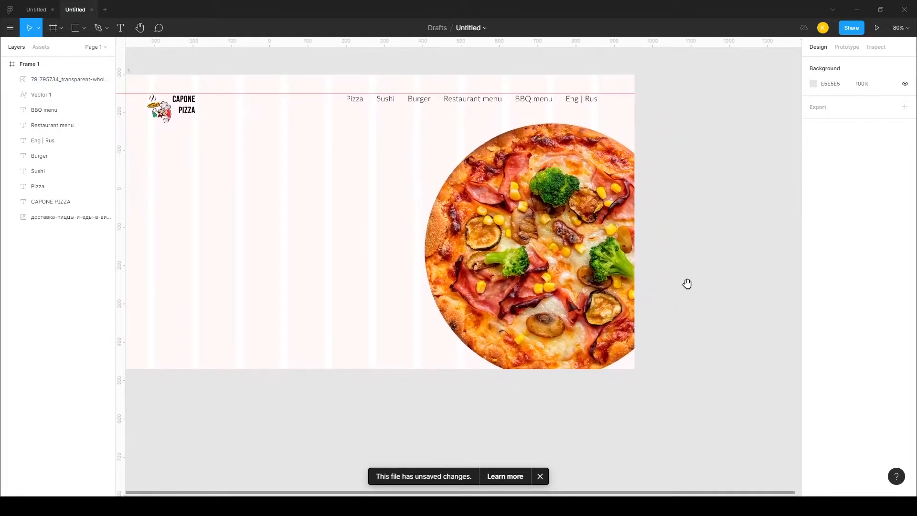
# Add a drop shadow to the pizza image with X offset -5 and colour FFFFFF
pyautogui.click(555, 240)
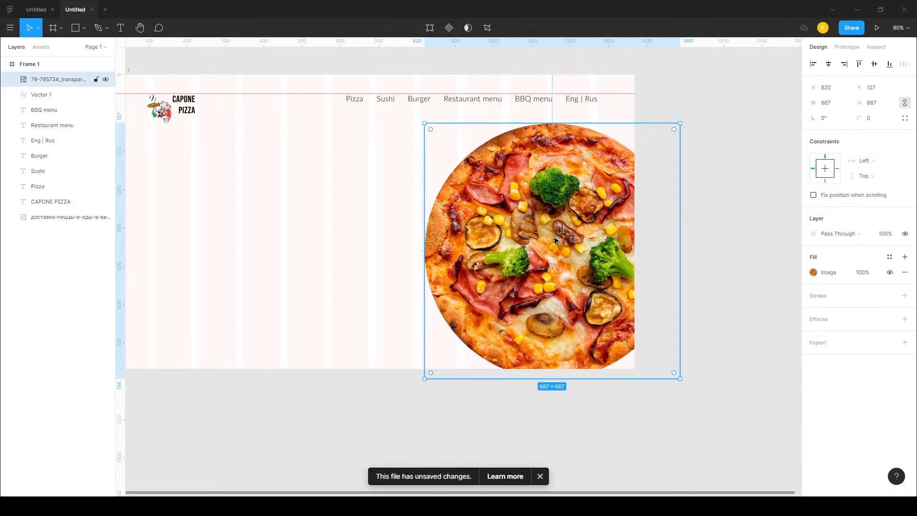
pyautogui.click(828, 325)
pyautogui.click(865, 340)
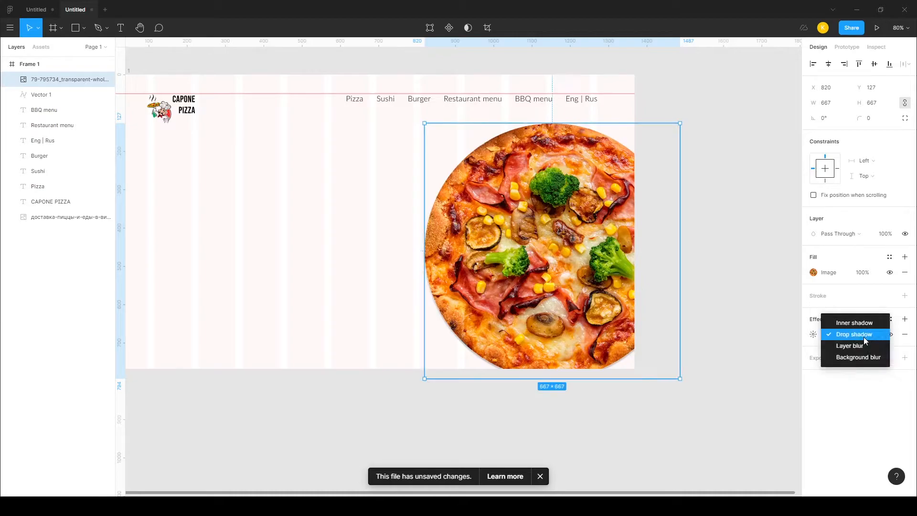
pyautogui.click(865, 337)
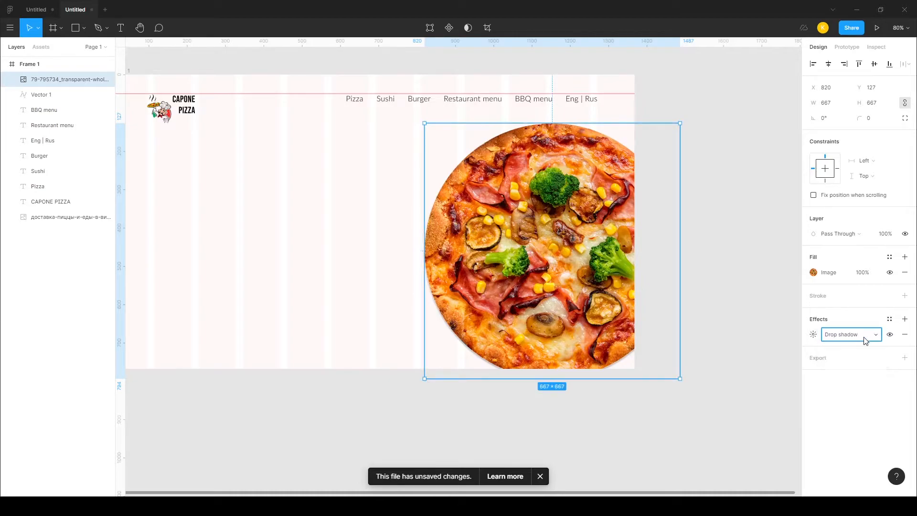
pyautogui.click(813, 334)
pyautogui.moveTo(699, 359); pyautogui.dragTo(696, 359)
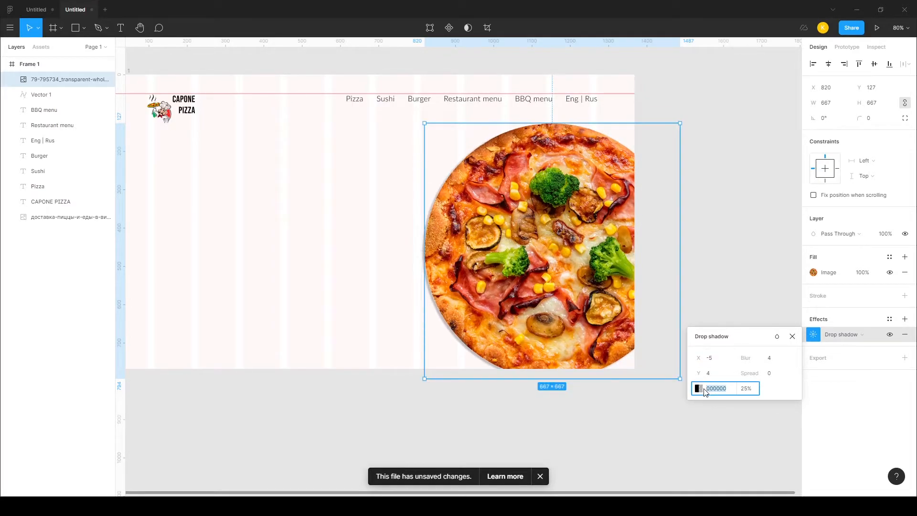
pyautogui.click(702, 389)
pyautogui.moveTo(597, 321)
pyautogui.mouseDown()
pyautogui.moveTo(538, 229)
pyautogui.moveTo(559, 256)
pyautogui.mouseUp()
# Switch the pizza image's effect to an inner shadow and set its opacity to 100%
pyautogui.click(839, 336)
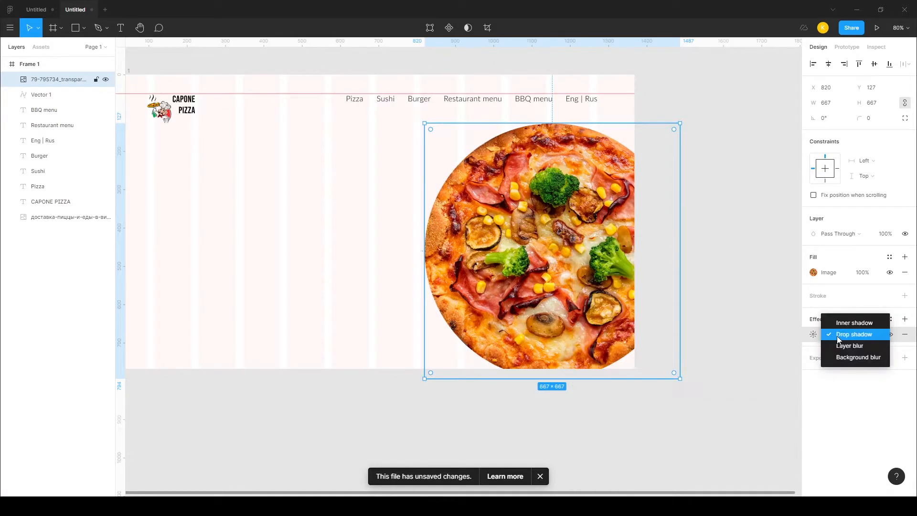
pyautogui.click(852, 325)
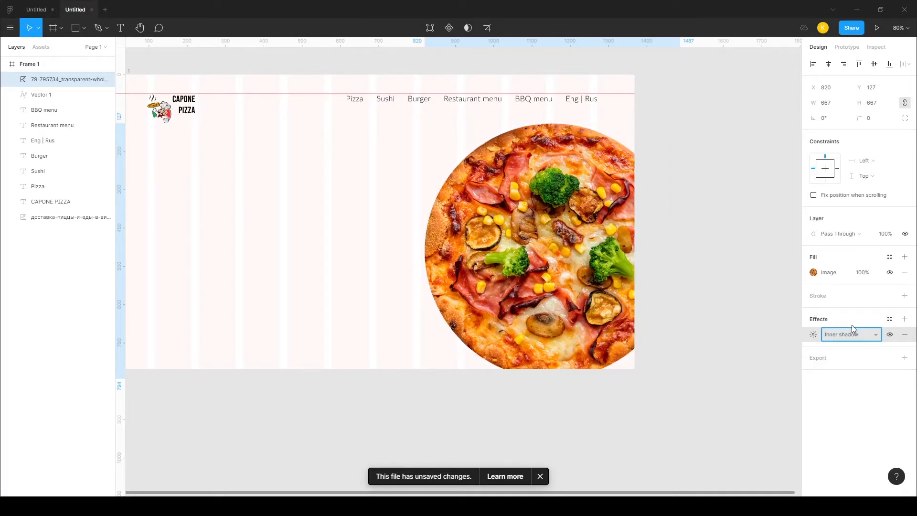
pyautogui.click(814, 335)
pyautogui.click(750, 390)
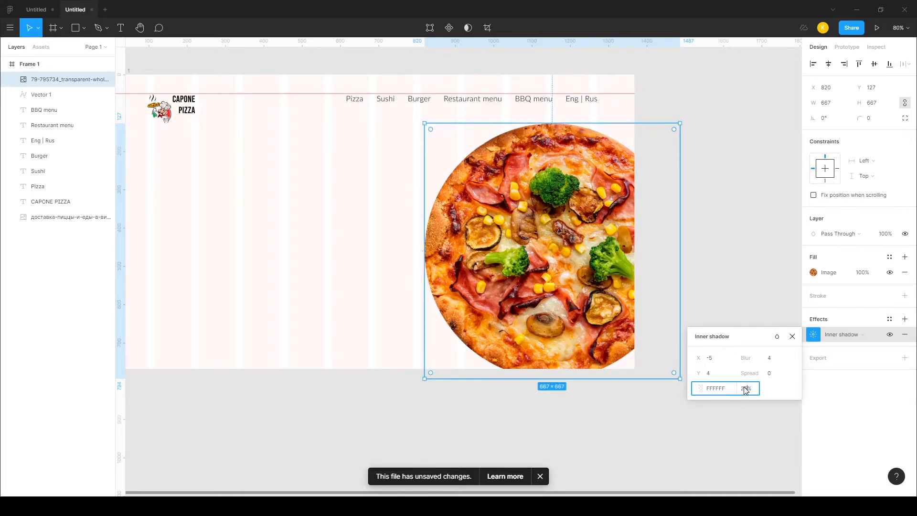
pyautogui.write('100')
pyautogui.press('Return')
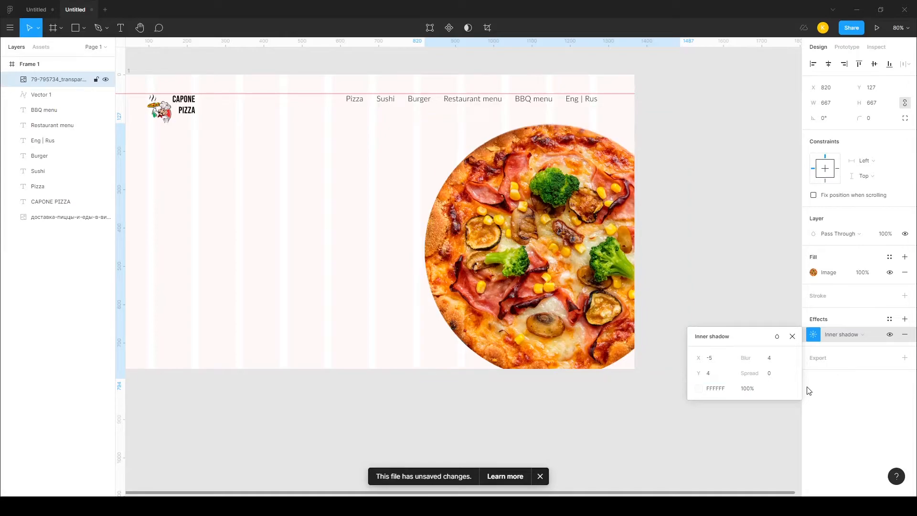
# Set the inner shadow's X and Y offsets to 3, its opacity to 50% and its blur to 13
pyautogui.moveTo(701, 360)
pyautogui.mouseDown()
pyautogui.moveTo(688, 358)
pyautogui.moveTo(713, 358)
pyautogui.moveTo(685, 372)
pyautogui.moveTo(701, 372)
pyautogui.mouseUp()
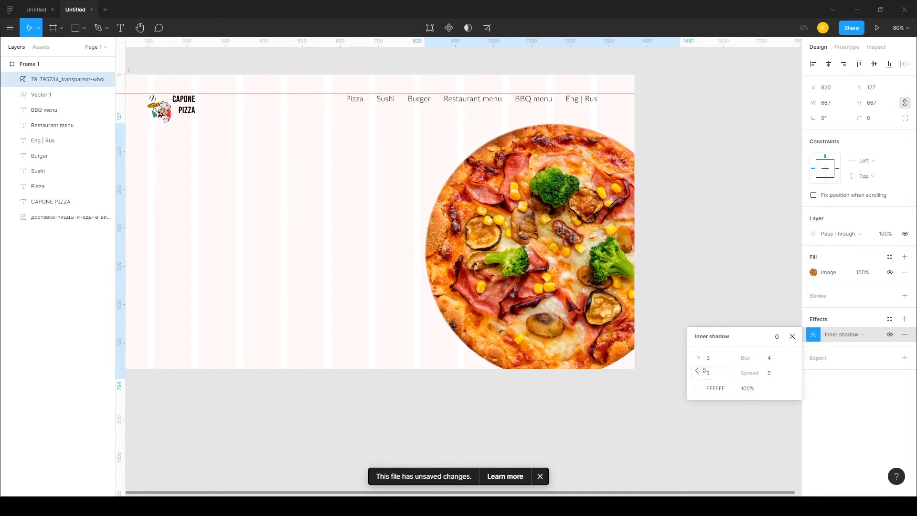
pyautogui.click(748, 389)
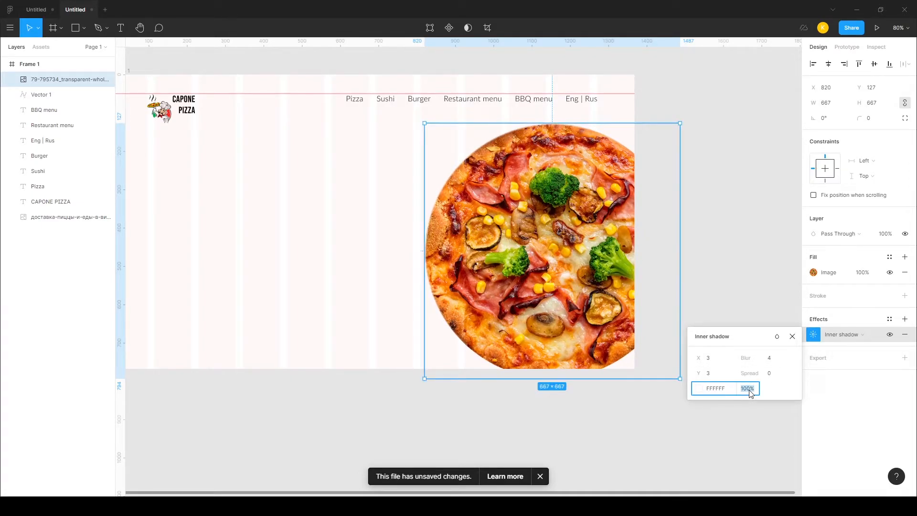
pyautogui.write('50')
pyautogui.press('Return')
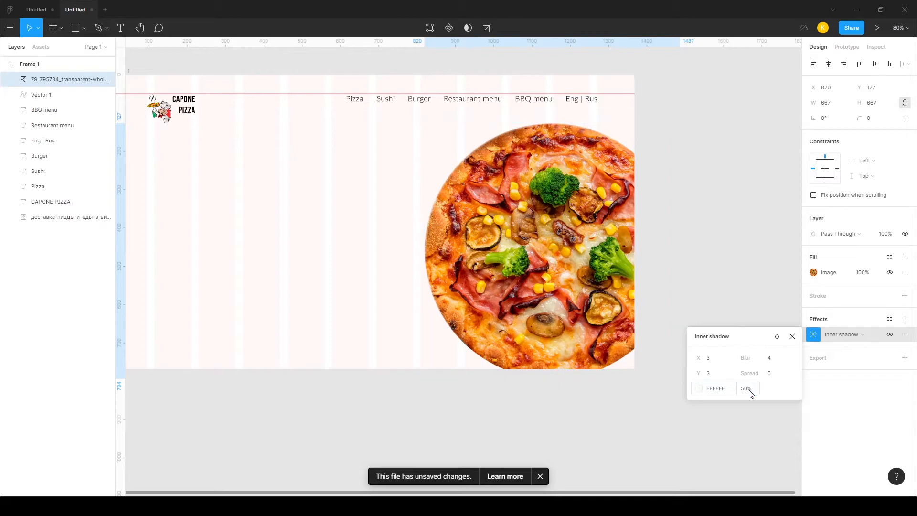
pyautogui.moveTo(745, 358); pyautogui.dragTo(761, 357)
pyautogui.moveTo(827, 357); pyautogui.dragTo(827, 356)
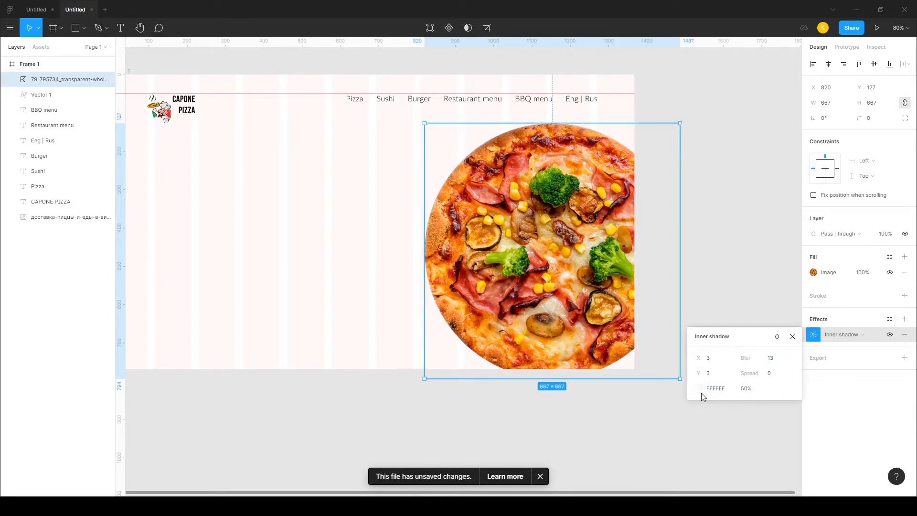
# Set the pizza image's inner shadow opacity to 100%, adjust its blur, and close the effect settings
pyautogui.write('100')
pyautogui.press('Return')
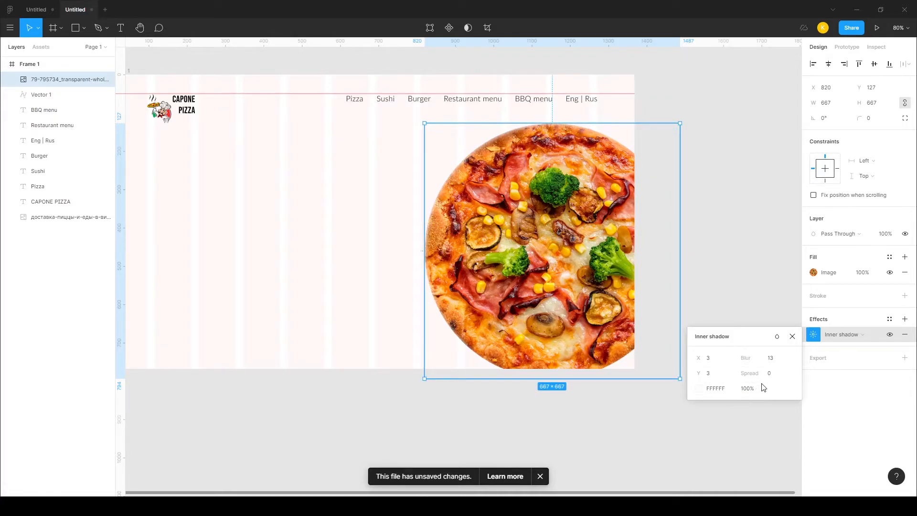
pyautogui.moveTo(750, 362); pyautogui.dragTo(780, 362)
pyautogui.click(713, 262)
pyautogui.click(596, 287)
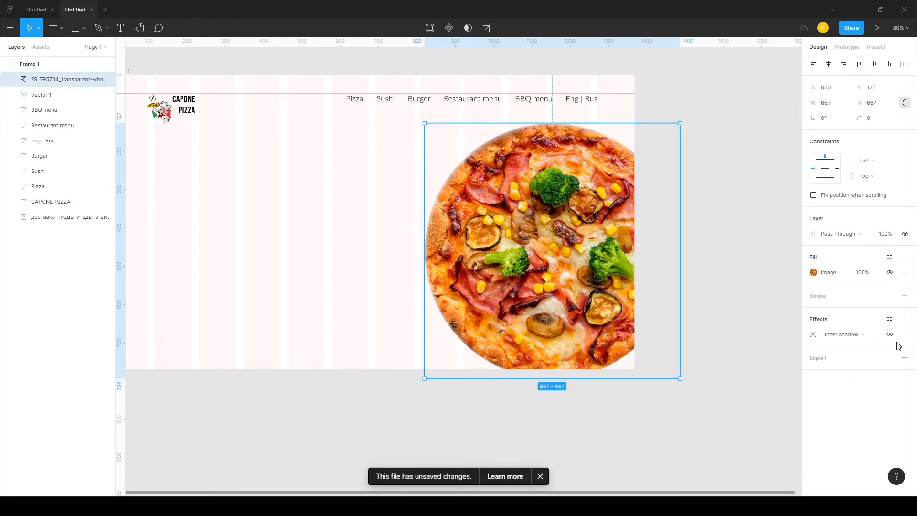
# Add a drop shadow to the pizza image as a second effect alongside the inner shadow
pyautogui.click(905, 320)
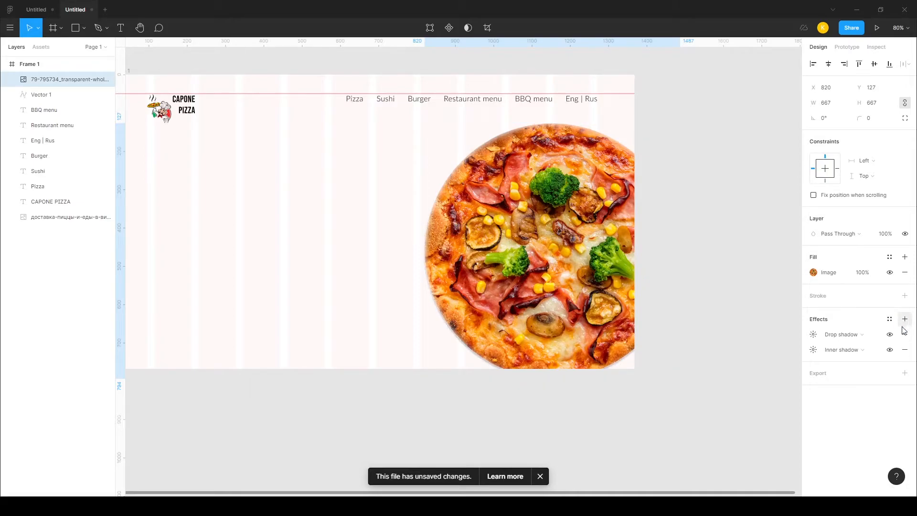
pyautogui.click(876, 339)
pyautogui.click(879, 336)
pyautogui.click(867, 355)
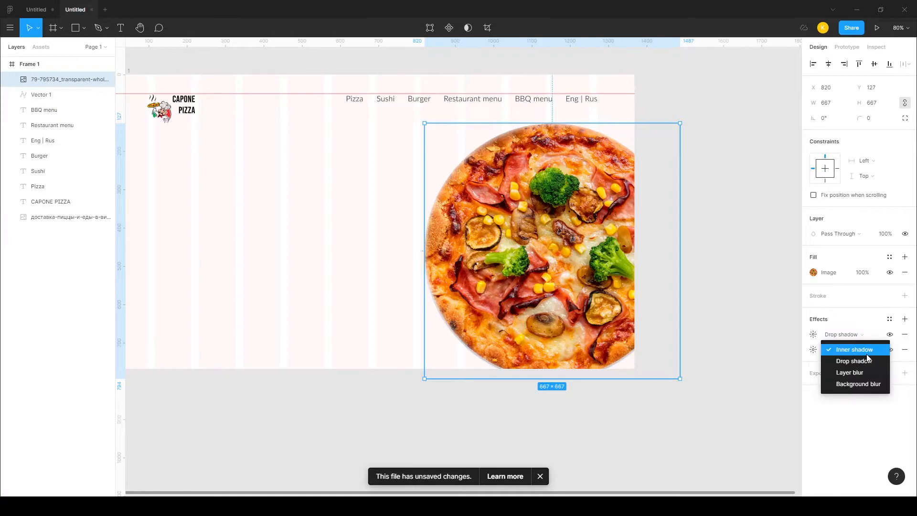
pyautogui.click(870, 359)
pyautogui.click(873, 337)
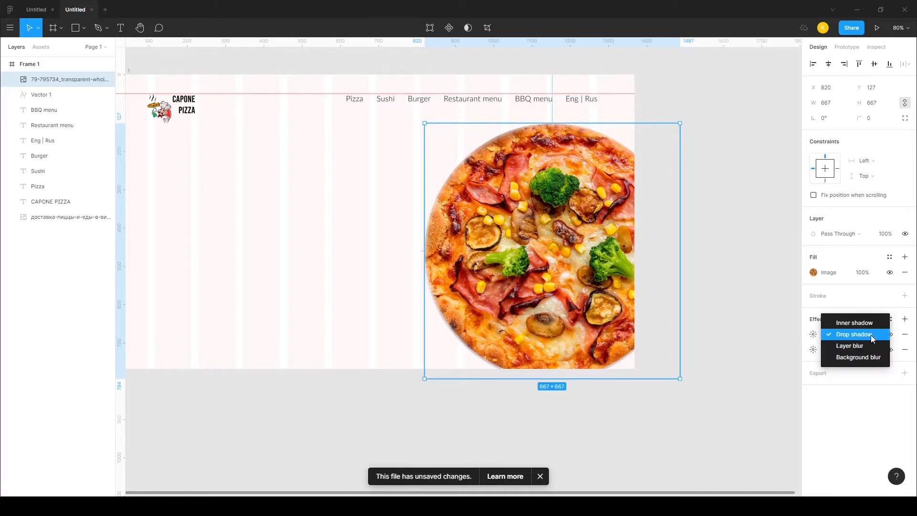
pyautogui.click(873, 338)
# Set the drop shadow's X offset to 25, its blur to 24 and its Y offset to 2
pyautogui.click(818, 336)
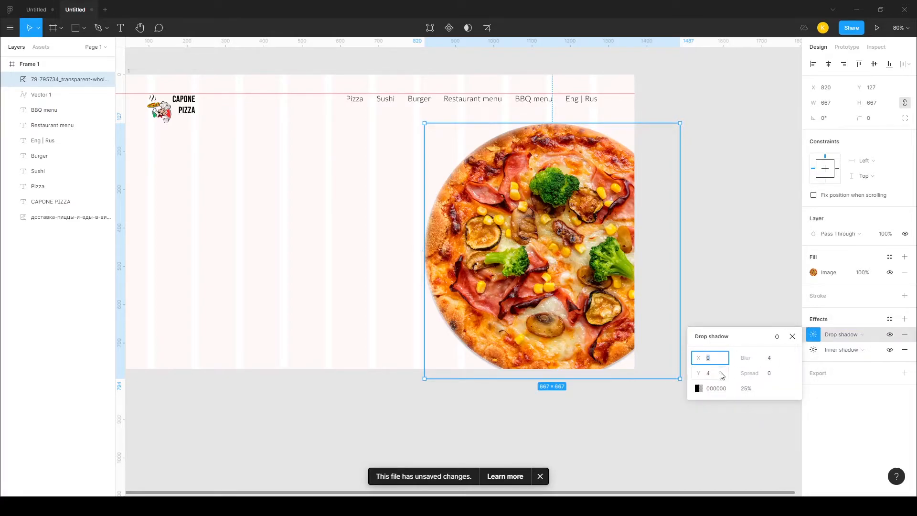
pyautogui.moveTo(701, 357); pyautogui.dragTo(722, 358)
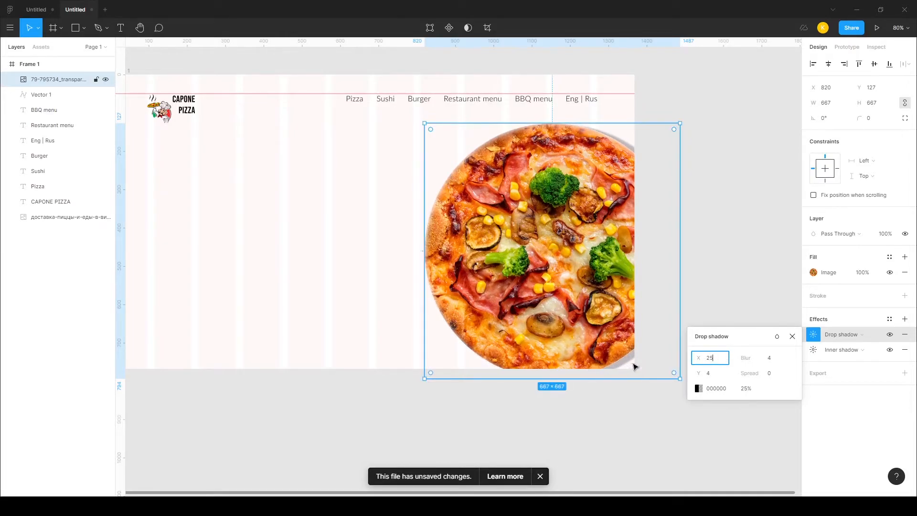
pyautogui.moveTo(749, 359); pyautogui.dragTo(893, 358)
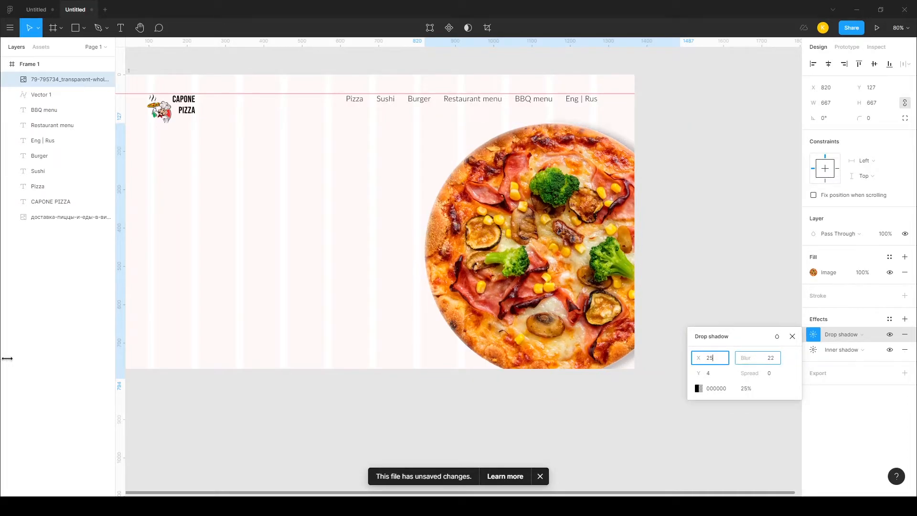
pyautogui.moveTo(26, 358); pyautogui.dragTo(27, 358)
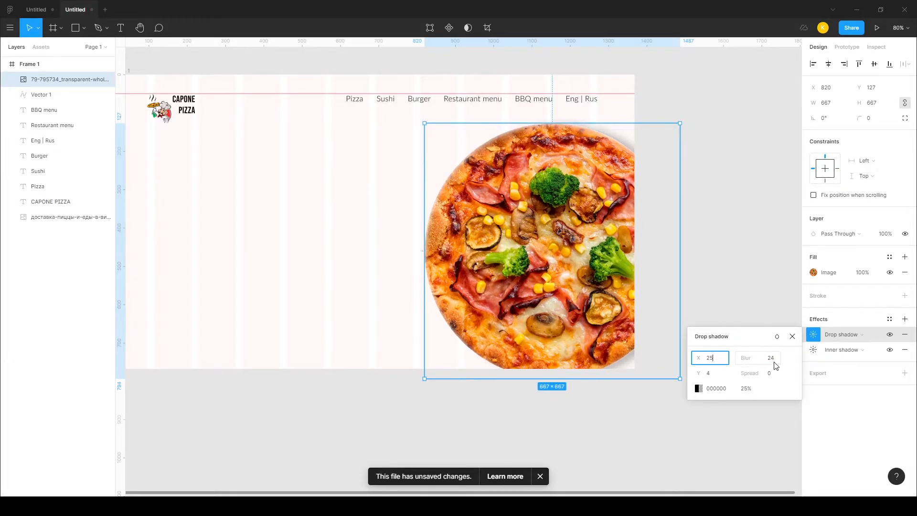
pyautogui.moveTo(702, 373); pyautogui.dragTo(700, 373)
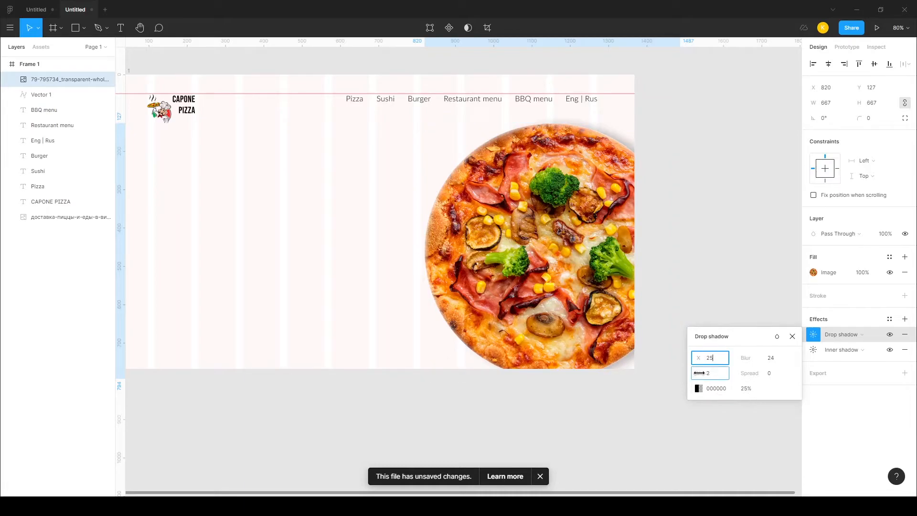
# Lower the drop shadow's opacity to 10% and close its settings
pyautogui.click(749, 391)
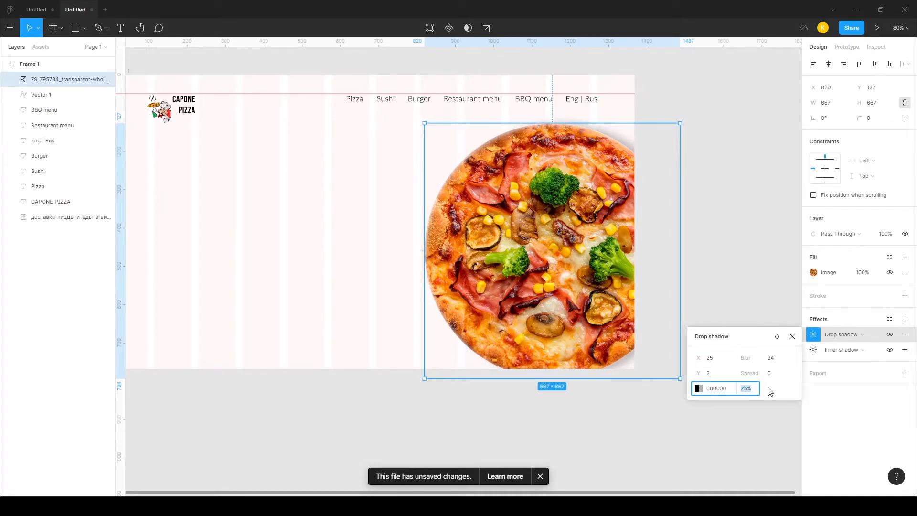
pyautogui.press('Return')
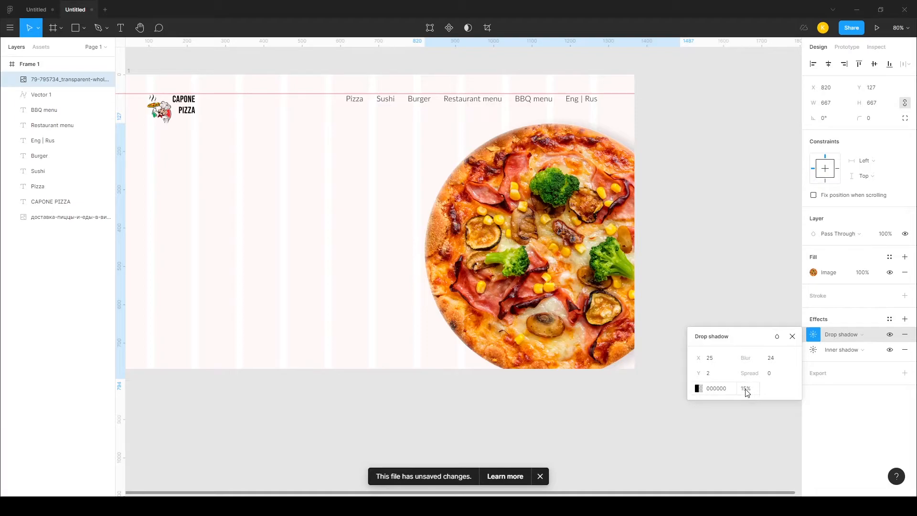
pyautogui.click(748, 391)
pyautogui.write('10')
pyautogui.press('Return')
pyautogui.click(697, 279)
pyautogui.moveTo(712, 272); pyautogui.dragTo(666, 246)
pyautogui.click(563, 249)
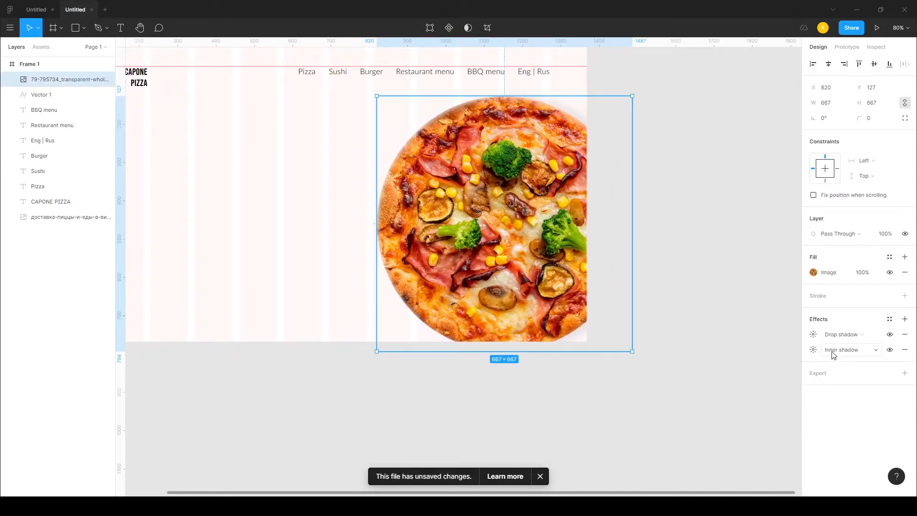
# Set the pizza image's drop shadow X offset to 29 and deselect the image
pyautogui.click(814, 338)
pyautogui.moveTo(697, 358)
pyautogui.mouseDown()
pyautogui.moveTo(649, 358)
pyautogui.moveTo(695, 357)
pyautogui.mouseUp()
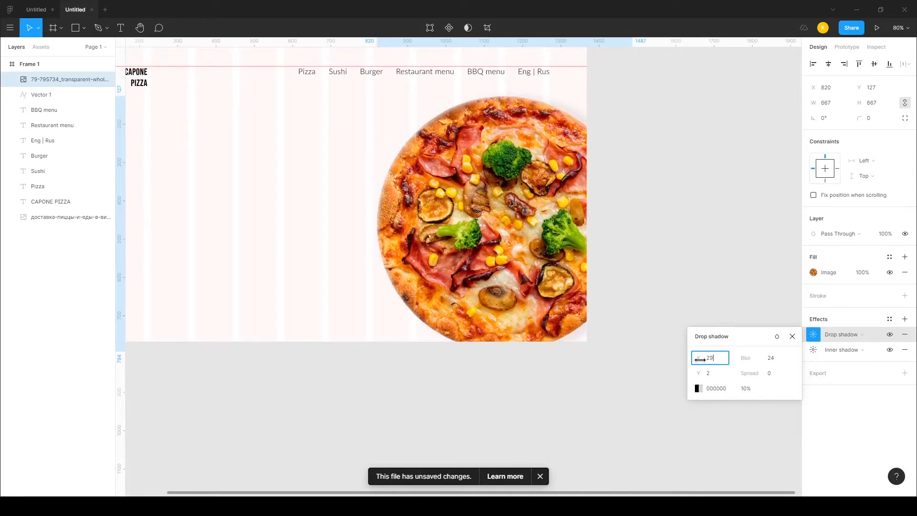
pyautogui.click(640, 294)
pyautogui.moveTo(640, 292); pyautogui.dragTo(769, 344)
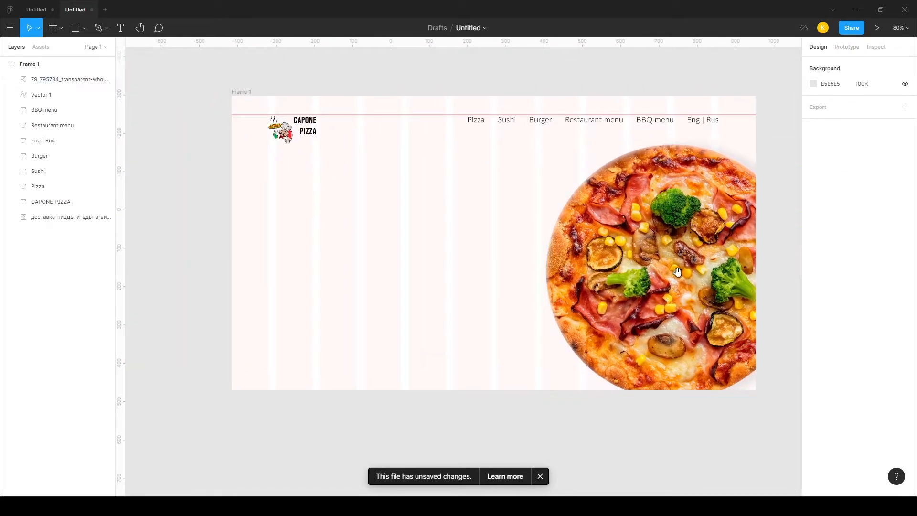
pyautogui.hscroll(-3, 483, 256)
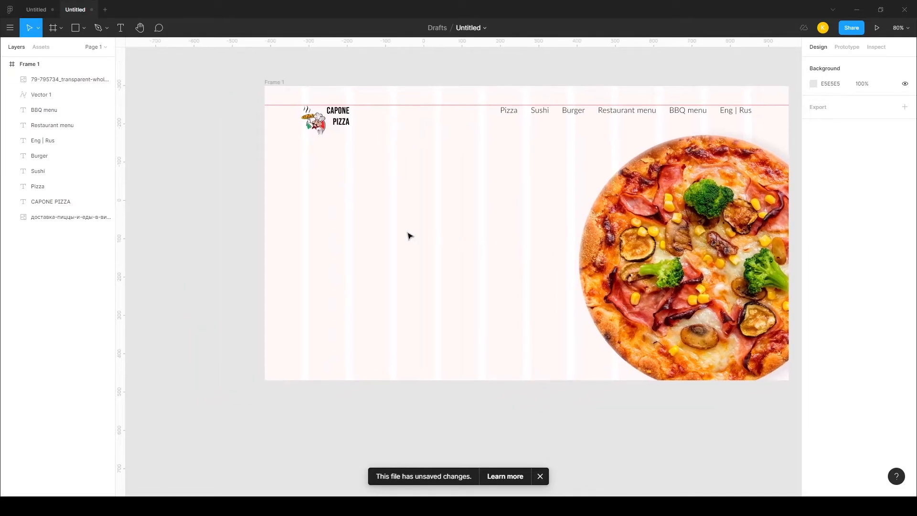
# Add the two-line heading "Pizza and other Food / Delivery in Kyiv" in the empty area below the logo
pyautogui.click(121, 28)
pyautogui.click(321, 179)
pyautogui.write('Pizza and')
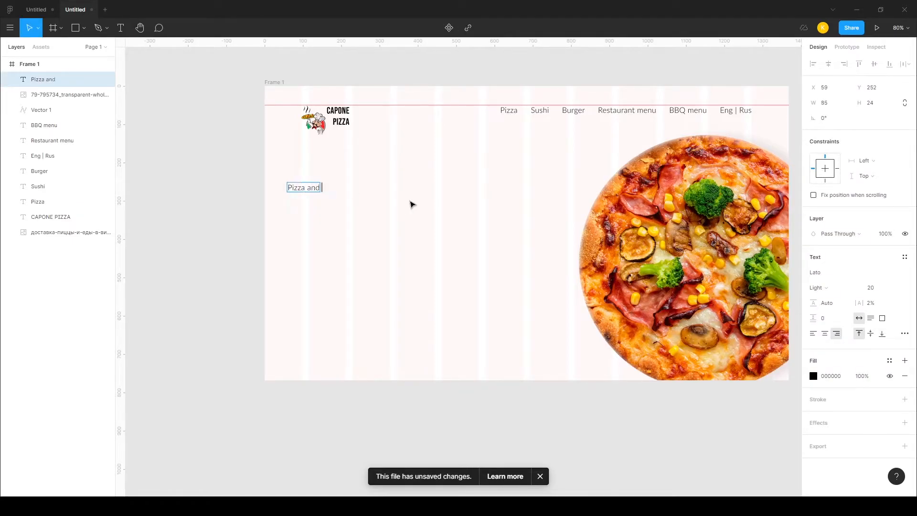
pyautogui.write(' Other Food')
pyautogui.press('Return')
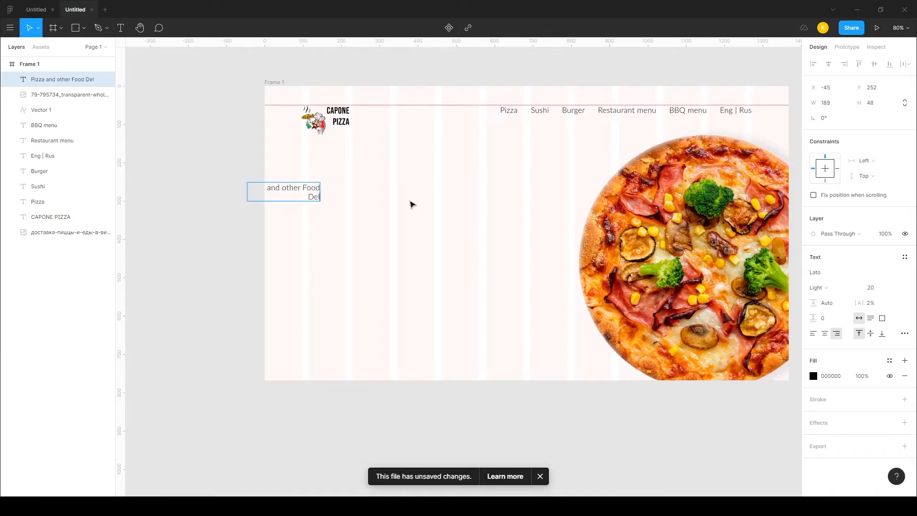
pyautogui.write('Delivery in Kyiv')
pyautogui.press('Escape')
# Left-align the heading text and move it under the logo to X 94, Y 252
pyautogui.moveTo(307, 190); pyautogui.dragTo(362, 190)
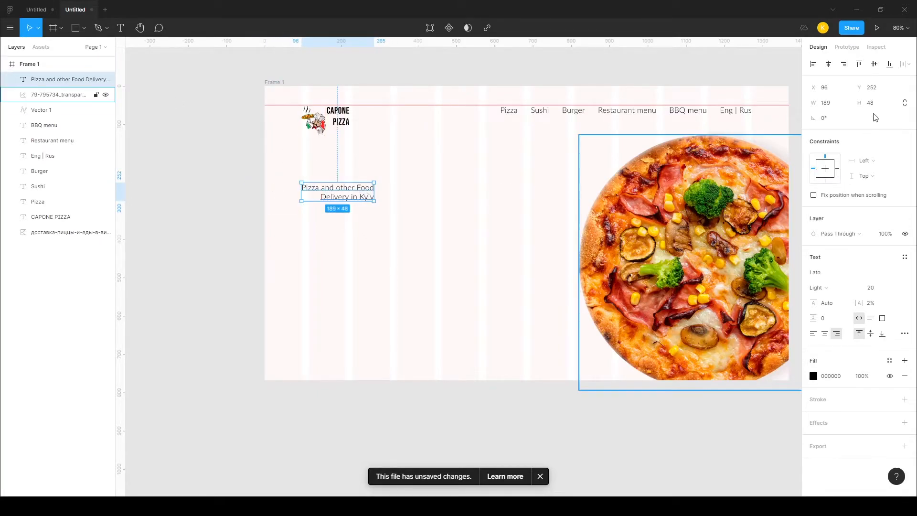
pyautogui.click(846, 48)
pyautogui.click(871, 50)
pyautogui.click(818, 47)
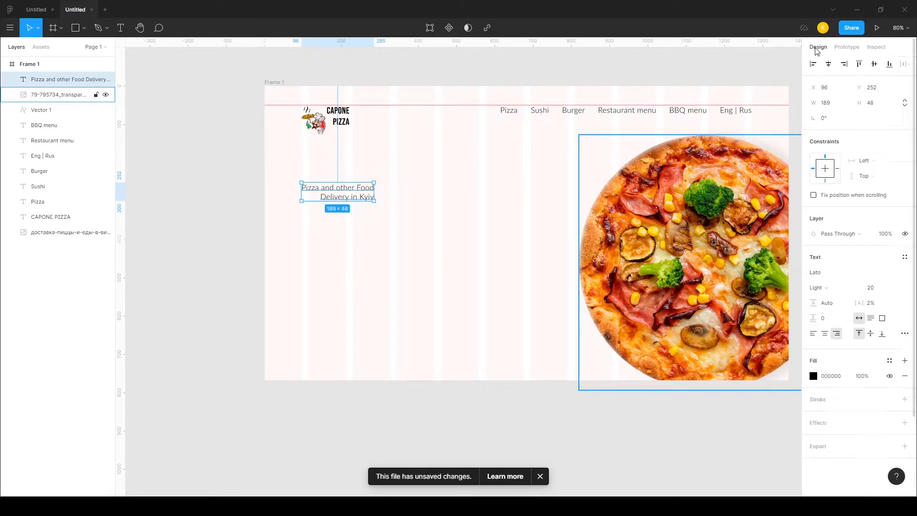
pyautogui.click(814, 333)
pyautogui.scroll(8, 307, 189)
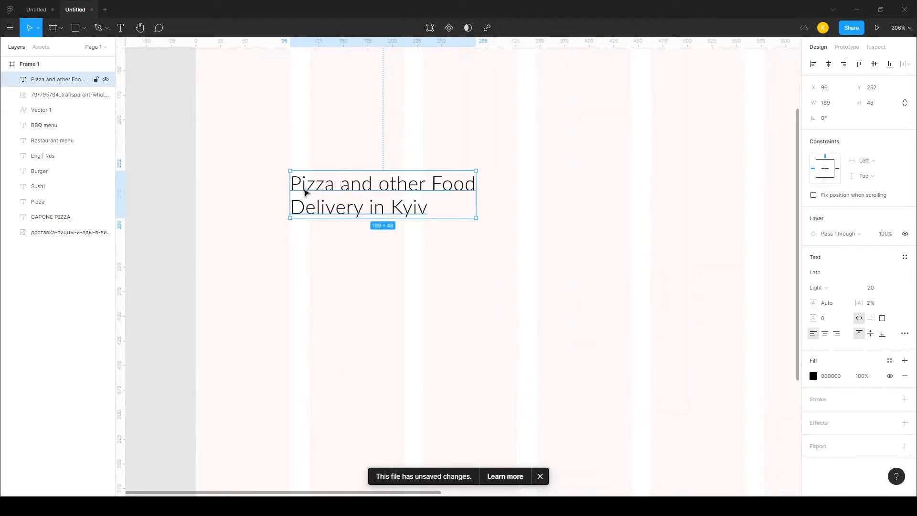
pyautogui.press('Left')
pyautogui.press('Left')
pyautogui.scroll(-8, 321, 178)
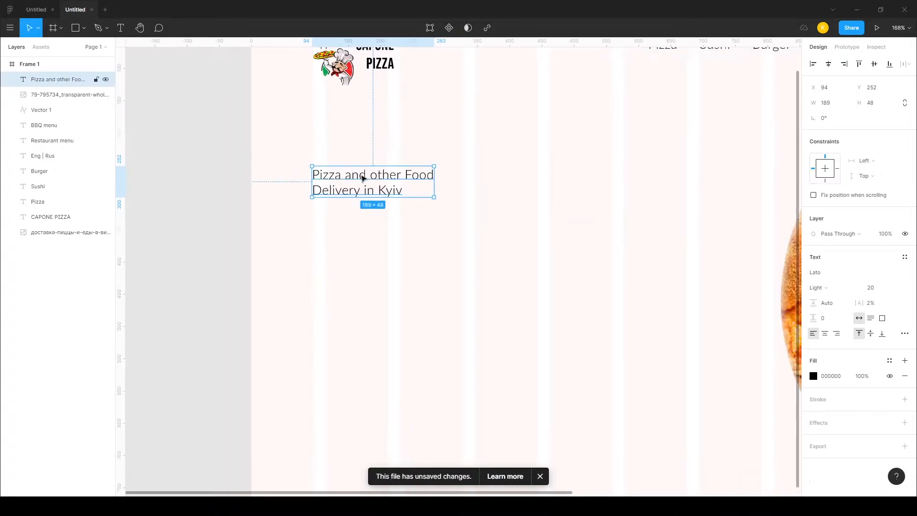
# Set the heading's font size to 60
pyautogui.click(878, 293)
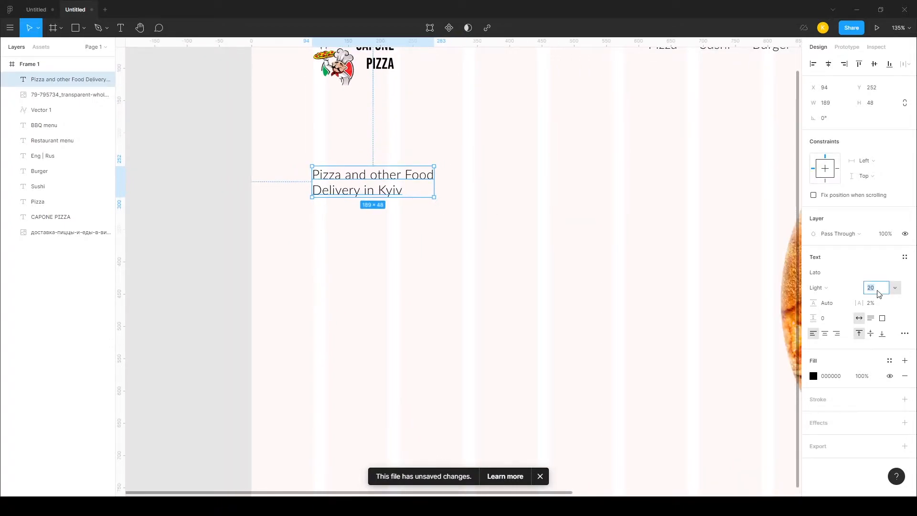
pyautogui.write('60')
pyautogui.press('Return')
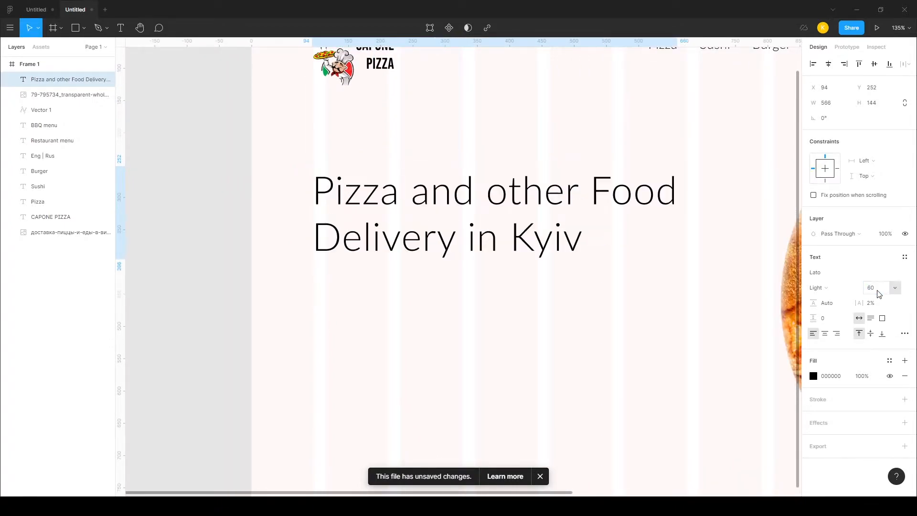
pyautogui.click(605, 281)
# Set the heading's font size to 50 and nudge it into line with the logo's edge at X 91, Y 253
pyautogui.scroll(-4, 602, 336)
pyautogui.hscroll(2, 612, 325)
pyautogui.scroll(4, 514, 311)
pyautogui.moveTo(499, 221); pyautogui.dragTo(495, 224)
pyautogui.click(875, 288)
pyautogui.write('50')
pyautogui.press('Return')
pyautogui.press('Right')
pyautogui.press('Right')
pyautogui.press('Right')
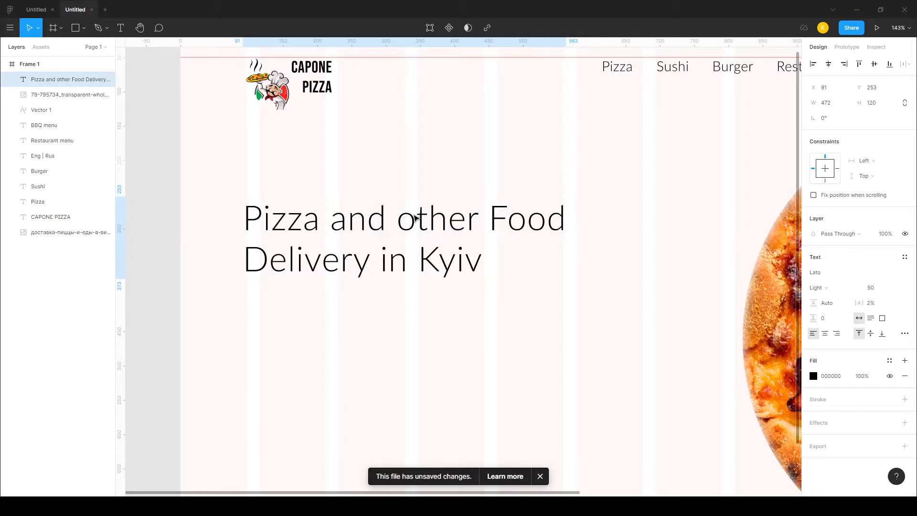
pyautogui.scroll(6, 238, 256)
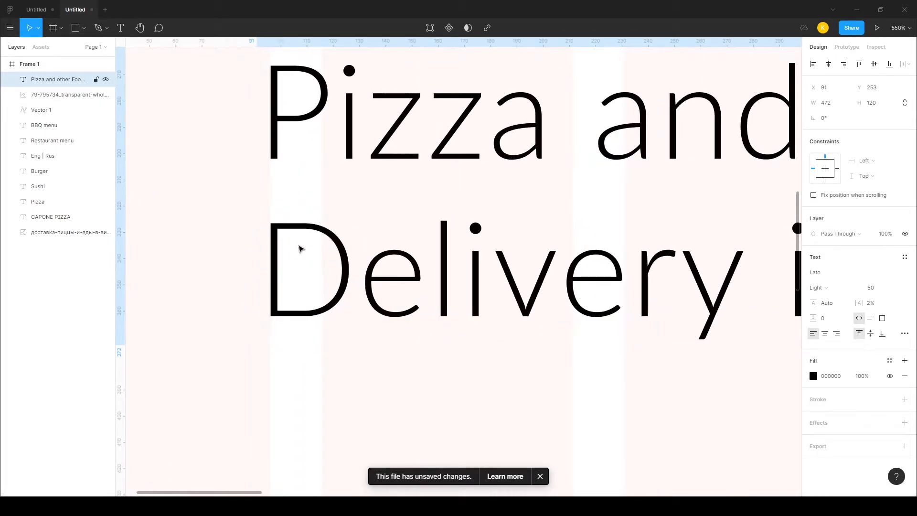
pyautogui.scroll(-6, 299, 248)
pyautogui.click(178, 225)
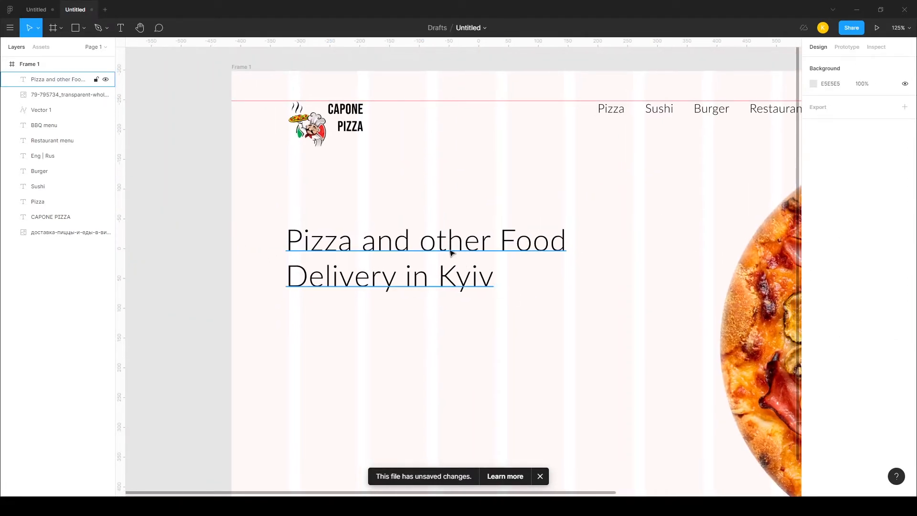
# Change the text fill of the six header menu items and the heading to grey
pyautogui.moveTo(594, 158); pyautogui.dragTo(401, 171)
pyautogui.moveTo(365, 96); pyautogui.dragTo(722, 150)
pyautogui.hscroll(3, 713, 139)
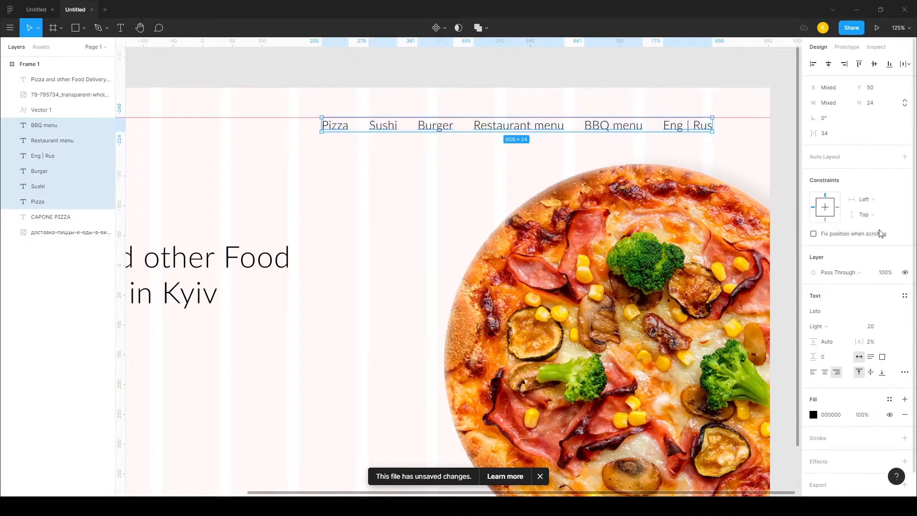
pyautogui.click(423, 201)
pyautogui.moveTo(390, 206); pyautogui.dragTo(674, 150)
pyautogui.click(473, 206)
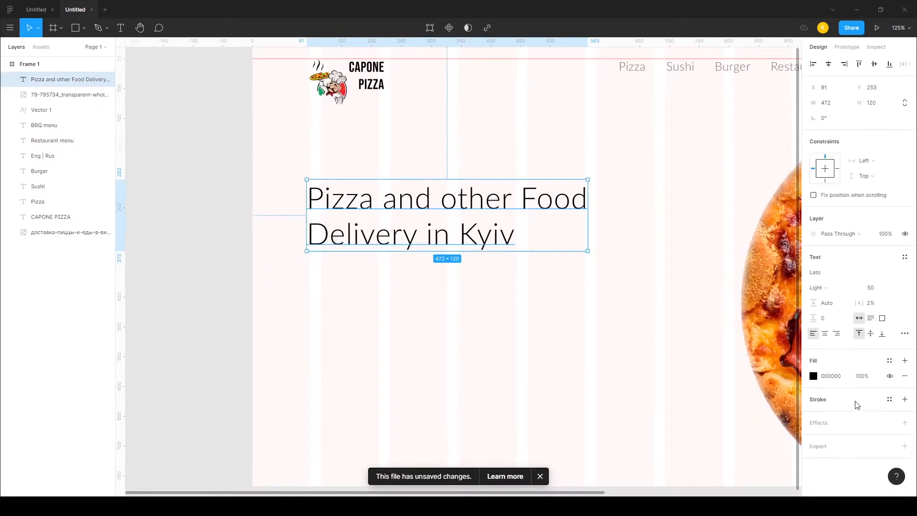
pyautogui.click(573, 330)
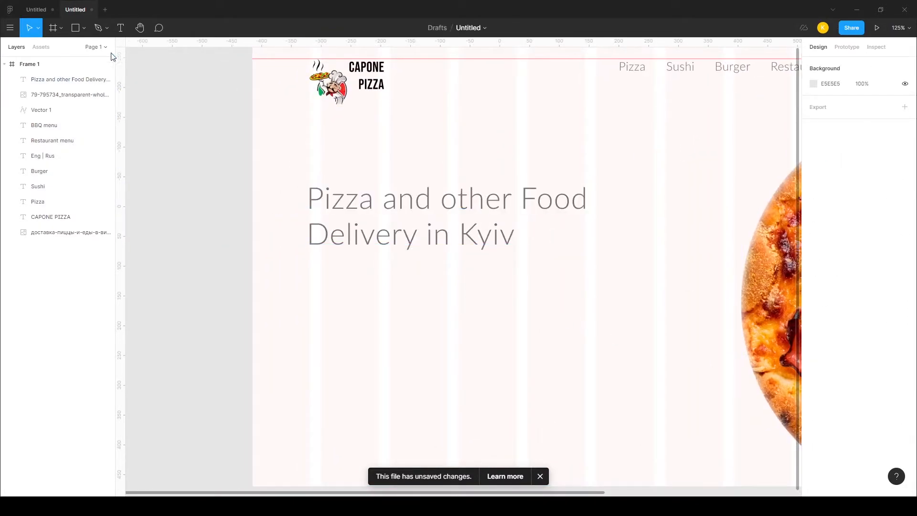
# Add the two-line text "We will deliver pizza or other dishes / from the menu on time and in a place convenient for you." below the heading
pyautogui.click(124, 35)
pyautogui.click(329, 284)
pyautogui.write('We will deliver pizza or other dishes from the menu on time and in a place convenient for you.')
pyautogui.press('Escape')
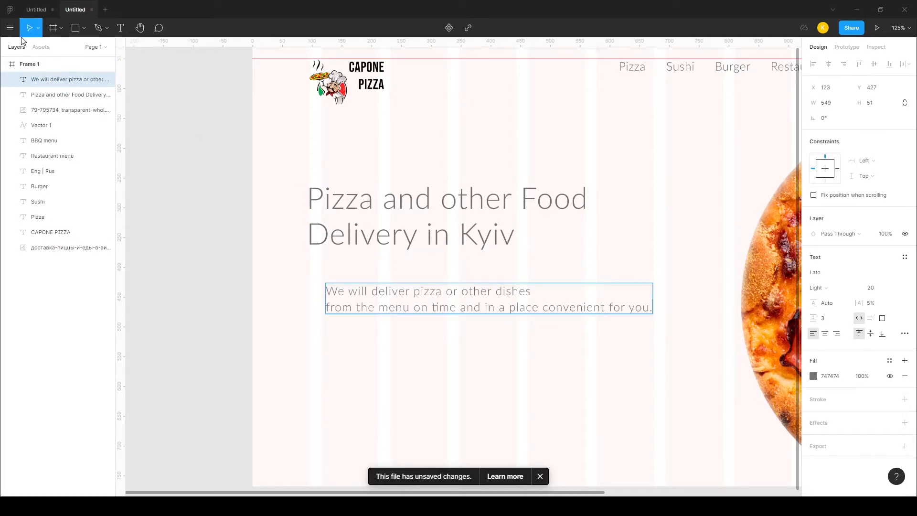
pyautogui.click(497, 268)
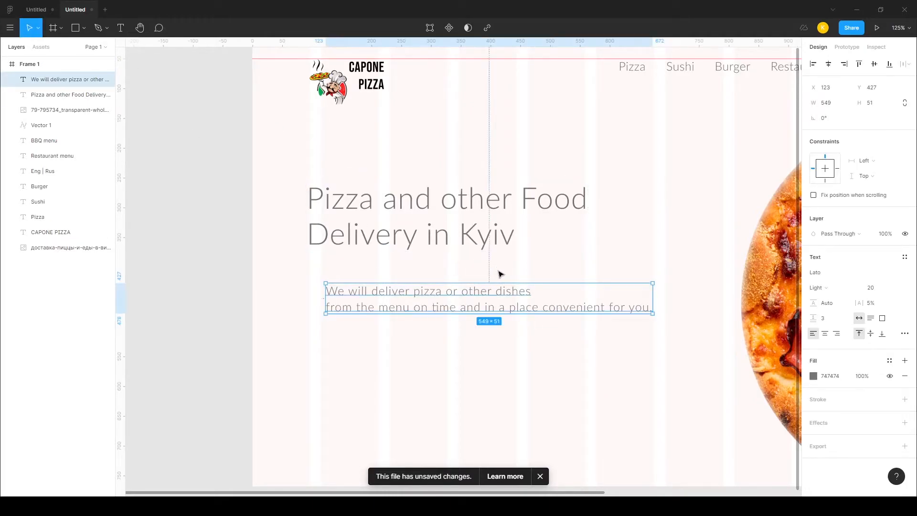
# Align the delivery description with the heading's edge at X 96 and move it closer beneath the heading
pyautogui.click(614, 359)
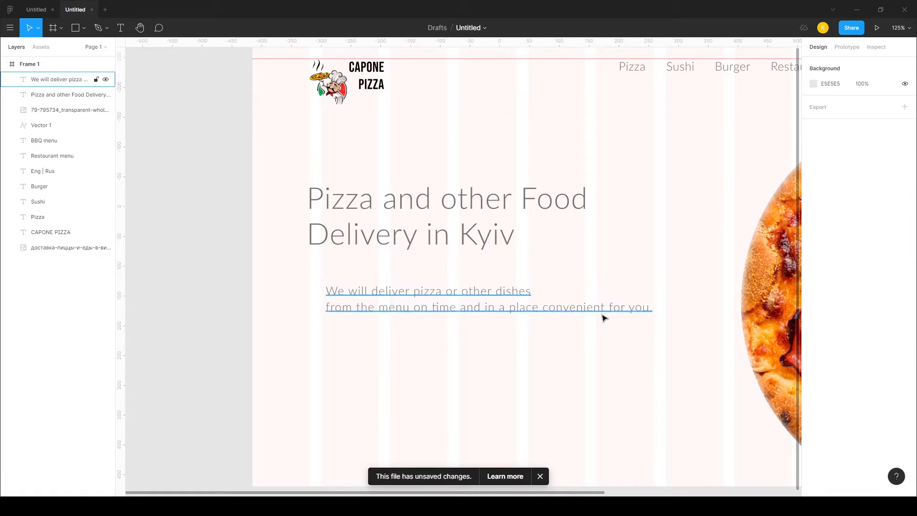
pyautogui.moveTo(602, 314); pyautogui.dragTo(587, 316)
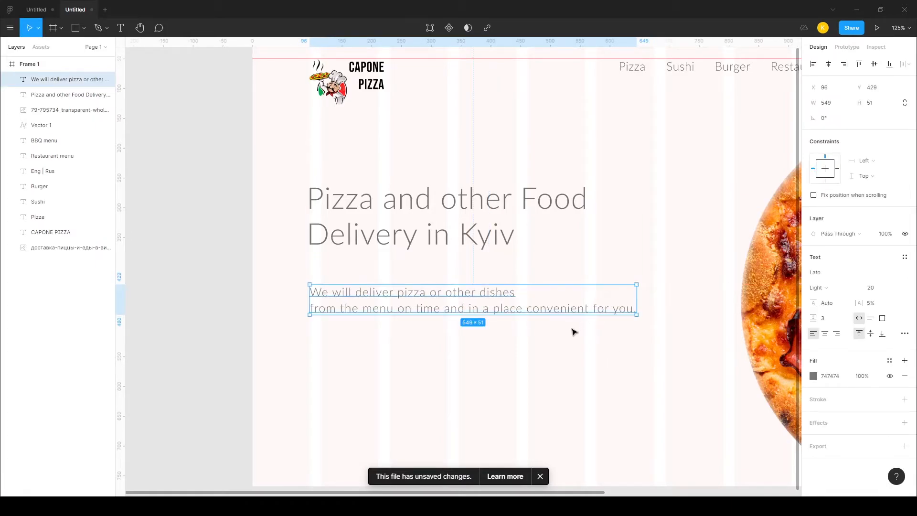
pyautogui.moveTo(470, 293); pyautogui.dragTo(473, 282)
pyautogui.click(597, 233)
pyautogui.moveTo(598, 233); pyautogui.dragTo(608, 217)
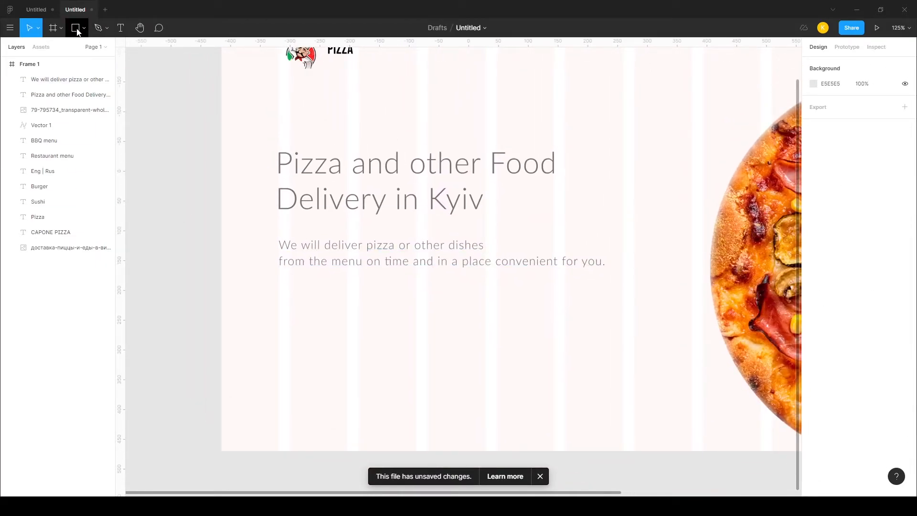
# Paste the three orange Twitter, Facebook and Instagram icons onto the canvas beside the page frame
pyautogui.moveTo(409, 102); pyautogui.dragTo(319, 132)
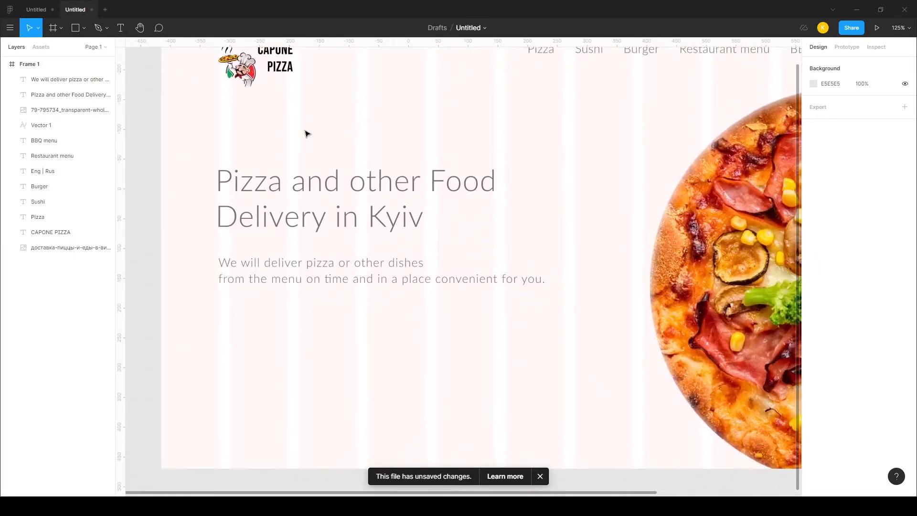
pyautogui.scroll(-2, 286, 141)
pyautogui.moveTo(428, 148); pyautogui.dragTo(389, 181)
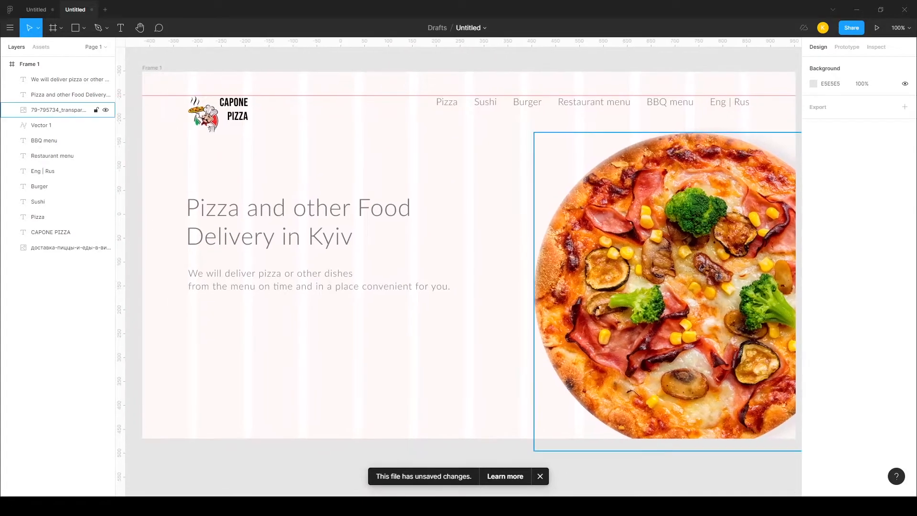
pyautogui.hotkey('ctrl', 'v')
pyautogui.hotkey('shift', '1')
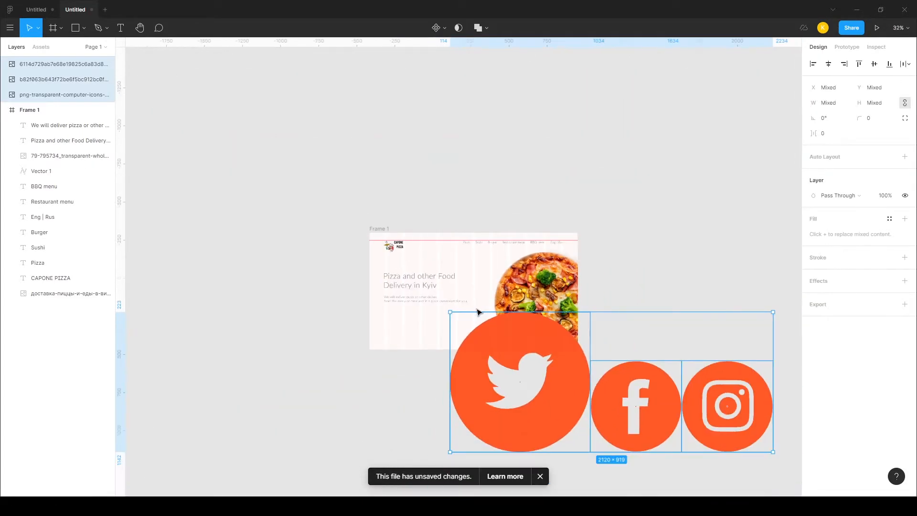
# Shrink the Twitter icon to about the size of the Facebook and Instagram icons
pyautogui.click(573, 371)
pyautogui.click(636, 345)
pyautogui.click(578, 371)
pyautogui.moveTo(450, 312); pyautogui.dragTo(637, 380)
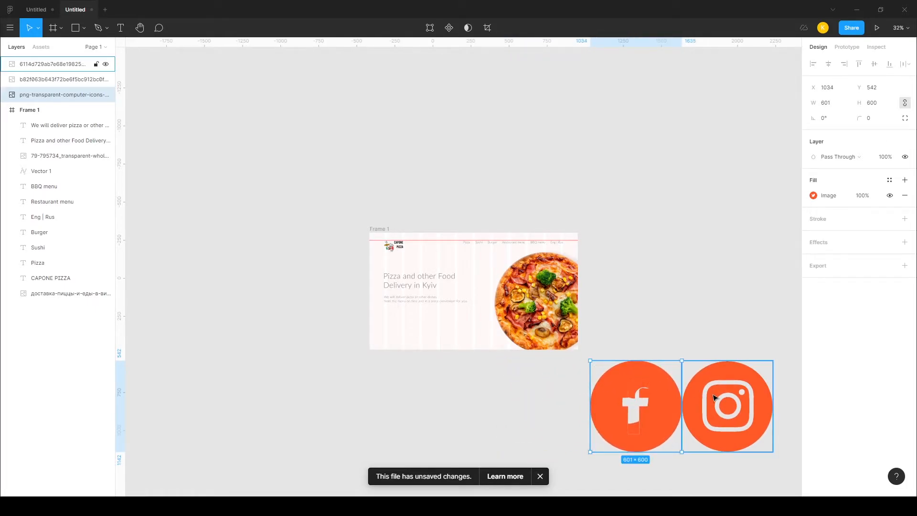
# Arrange the Twitter, Facebook and Instagram icons in one evenly spaced row with gaps of about 211
pyautogui.scroll(5, 704, 387)
pyautogui.moveTo(649, 322); pyautogui.dragTo(505, 348)
pyautogui.scroll(-5, 641, 328)
pyautogui.moveTo(612, 353); pyautogui.dragTo(585, 353)
# Scale the three social icons down together to about 258 × 70
pyautogui.keyDown('shift'); pyautogui.click(683, 366); pyautogui.keyUp('shift')
pyautogui.keyDown('shift'); pyautogui.click(492, 365); pyautogui.keyUp('shift')
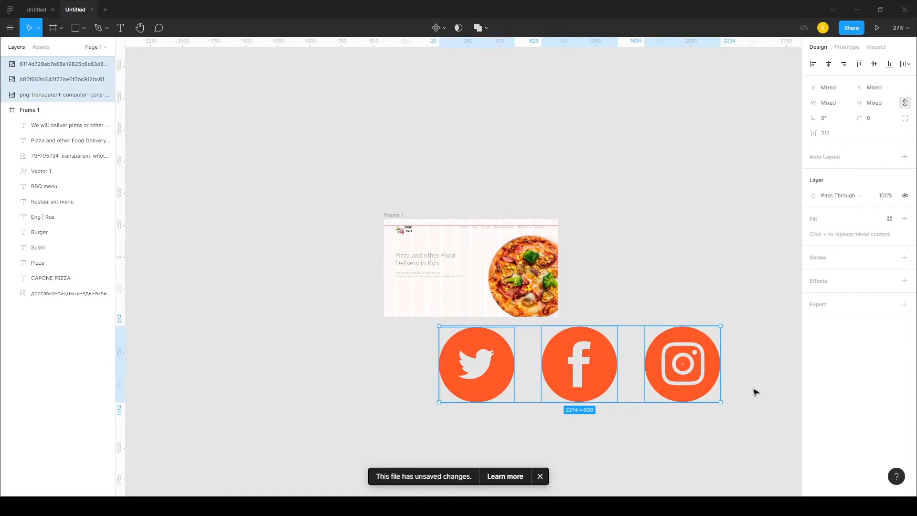
pyautogui.moveTo(721, 404); pyautogui.dragTo(447, 335)
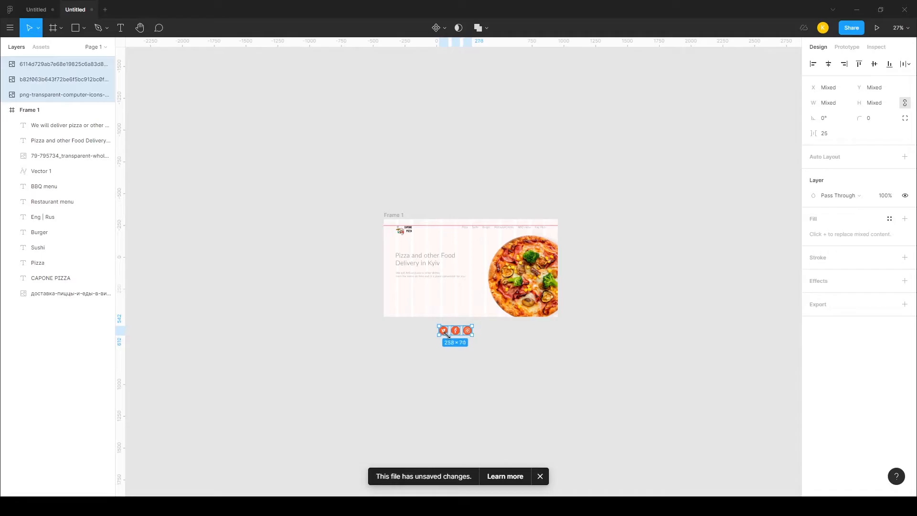
pyautogui.scroll(10, 455, 335)
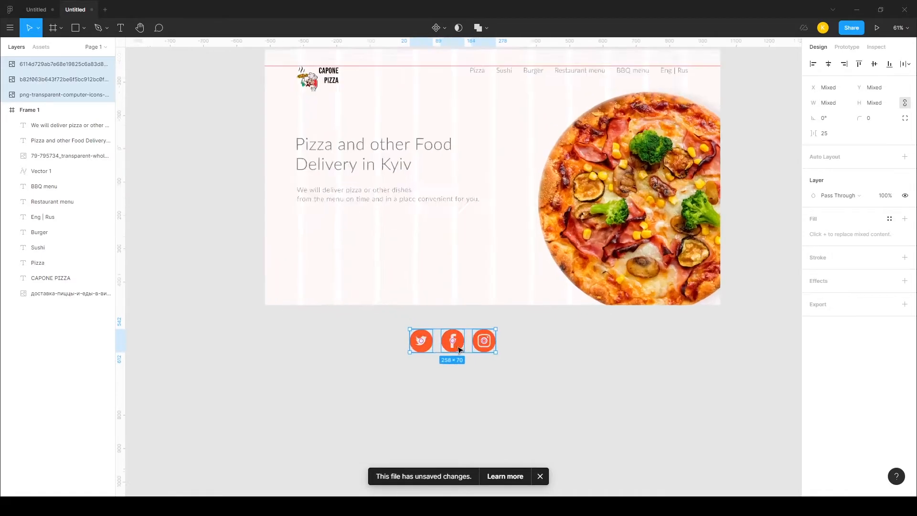
# Move the three social icons into the page's lower-left area, shrink them further and spread them in a widely spaced row
pyautogui.moveTo(463, 348); pyautogui.dragTo(403, 314)
pyautogui.moveTo(486, 340); pyautogui.dragTo(430, 318)
pyautogui.click(408, 356)
pyautogui.moveTo(344, 318); pyautogui.dragTo(369, 318)
pyautogui.click(490, 305)
pyautogui.moveTo(490, 306); pyautogui.dragTo(497, 333)
pyautogui.moveTo(439, 289); pyautogui.dragTo(480, 324)
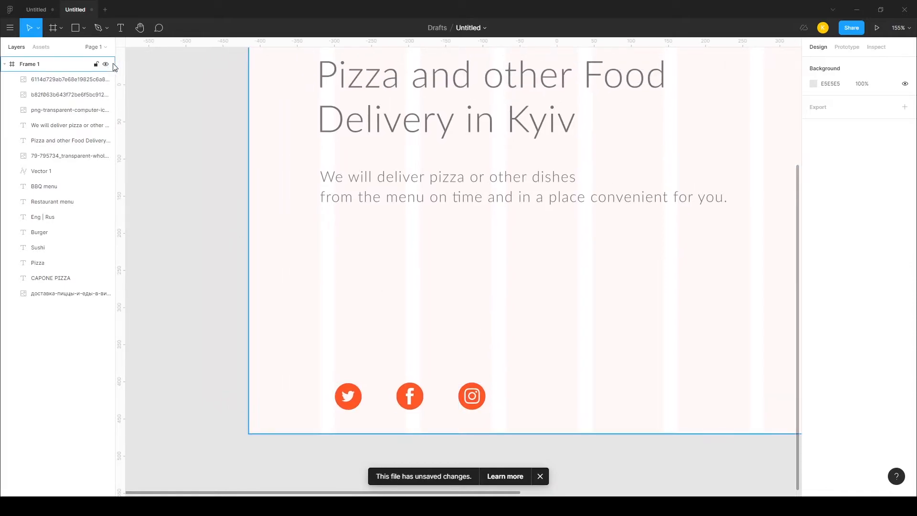
# Draw a rectangle of about 230 × 68 below the delivery description, starting at its left edge
pyautogui.click(77, 28)
pyautogui.click(81, 28)
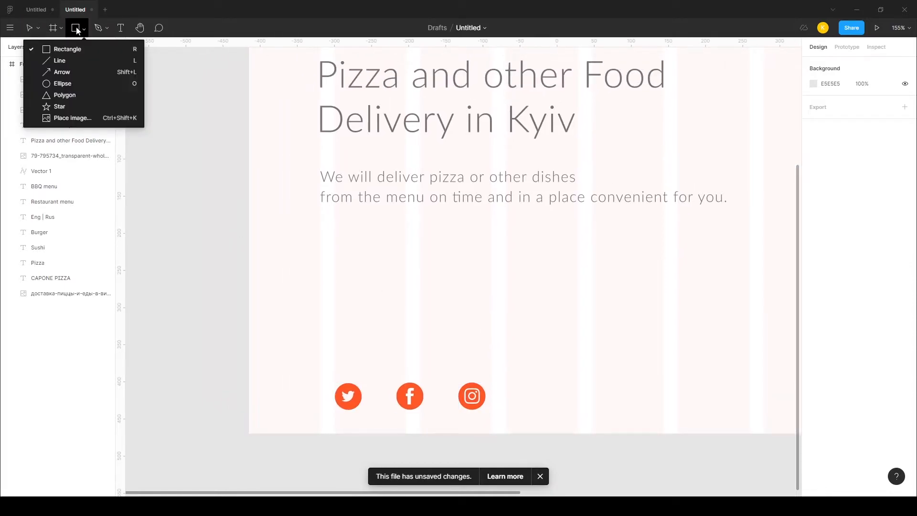
pyautogui.click(76, 28)
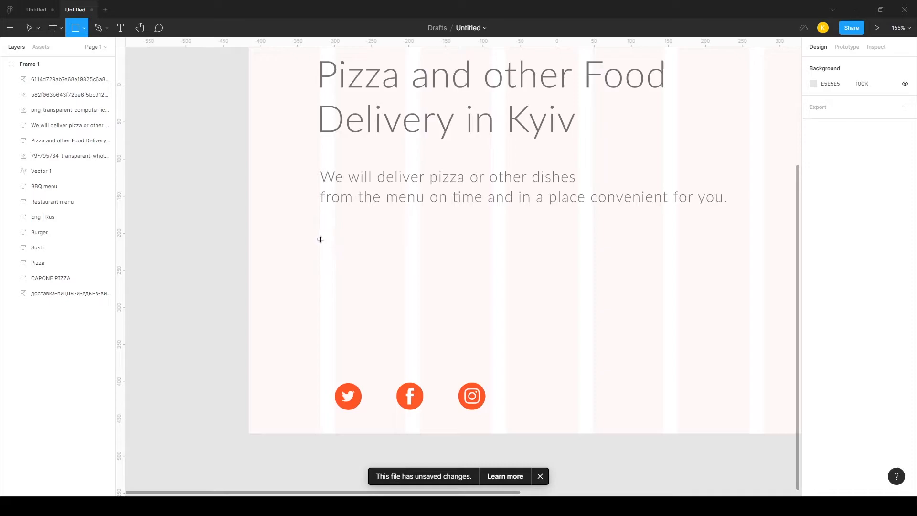
pyautogui.moveTo(323, 235)
pyautogui.mouseDown()
pyautogui.moveTo(445, 270)
pyautogui.moveTo(544, 268)
pyautogui.moveTo(491, 286)
pyautogui.mouseUp()
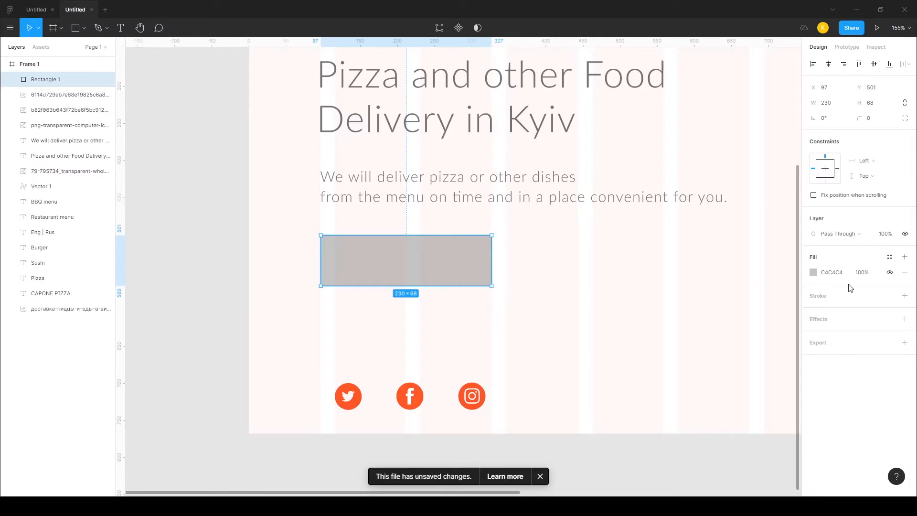
# Fill the rectangle with the orange FF5927 sampled from the Instagram icon
pyautogui.click(831, 275)
pyautogui.click(814, 273)
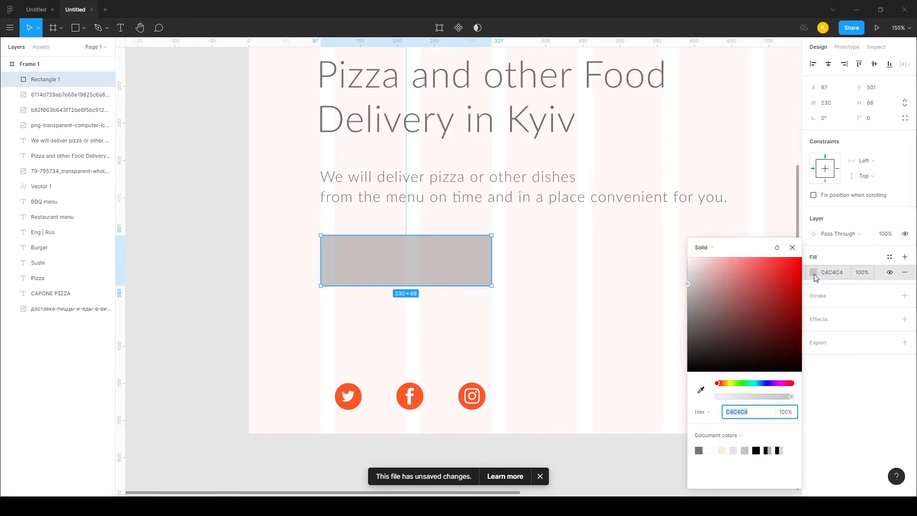
pyautogui.click(701, 390)
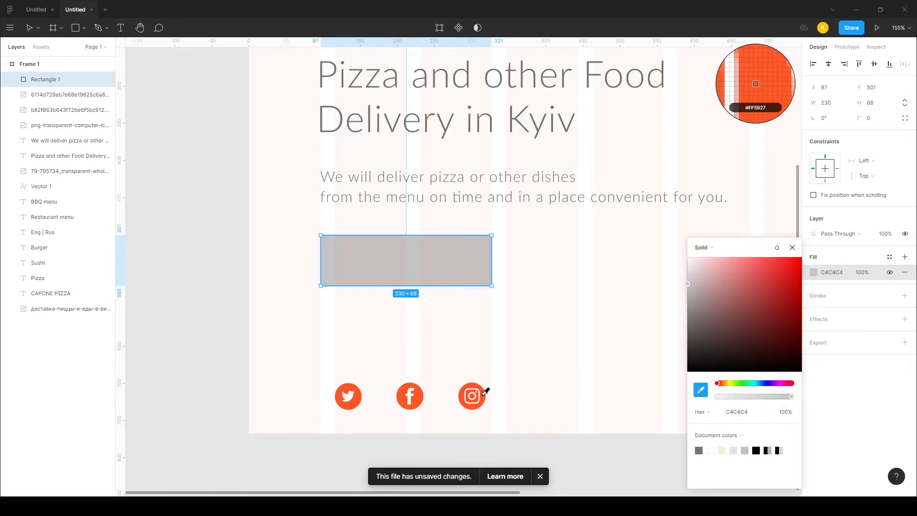
pyautogui.click(483, 394)
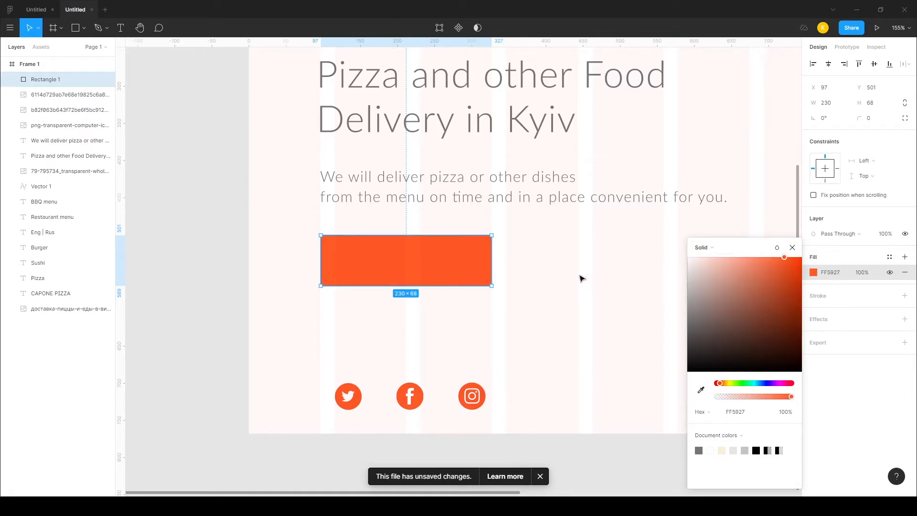
pyautogui.click(619, 294)
pyautogui.moveTo(577, 279); pyautogui.dragTo(534, 372)
pyautogui.click(421, 369)
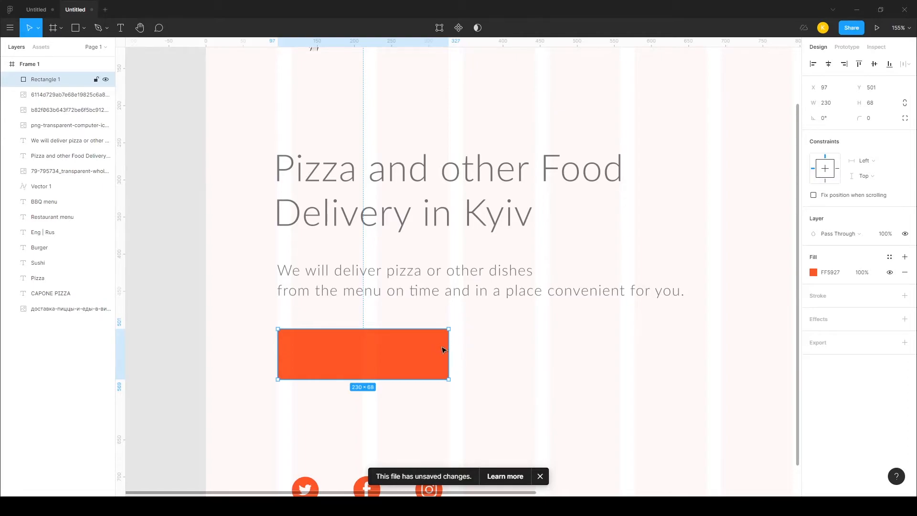
pyautogui.click(60, 29)
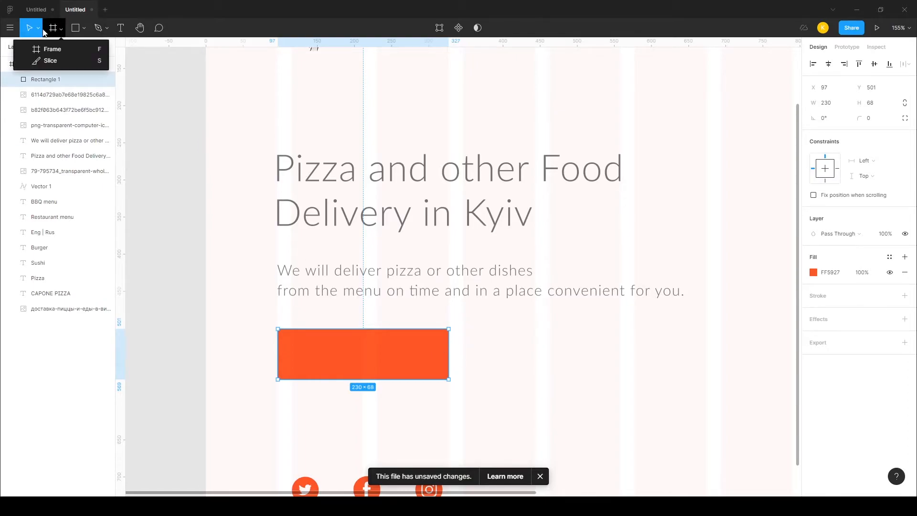
pyautogui.click(39, 31)
pyautogui.click(38, 31)
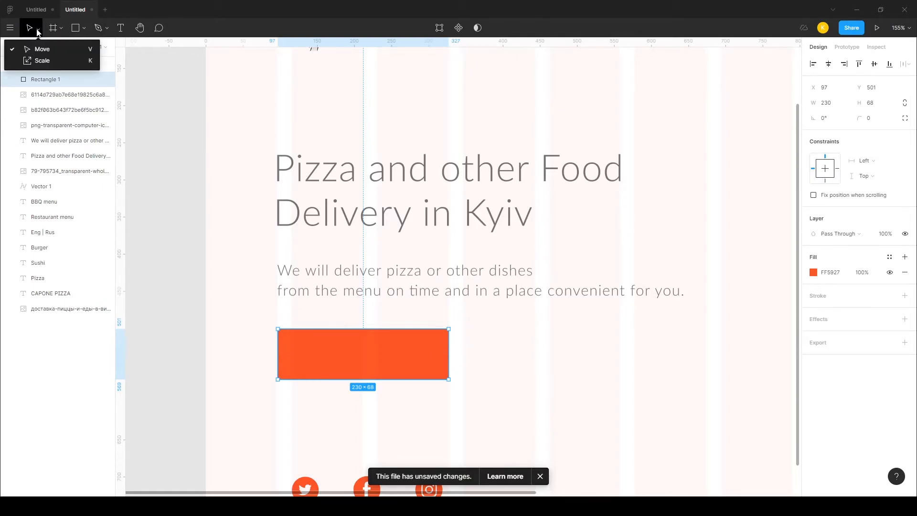
pyautogui.click(38, 31)
pyautogui.click(60, 29)
pyautogui.click(58, 30)
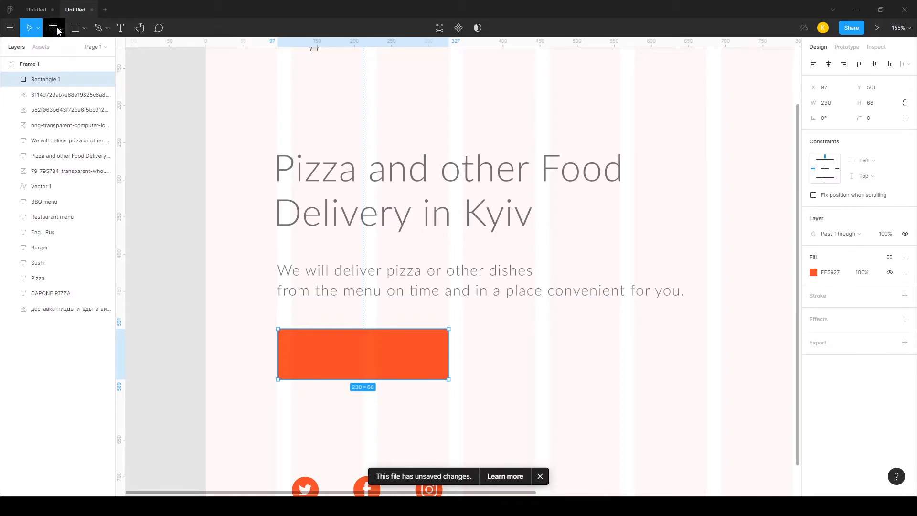
pyautogui.click(109, 29)
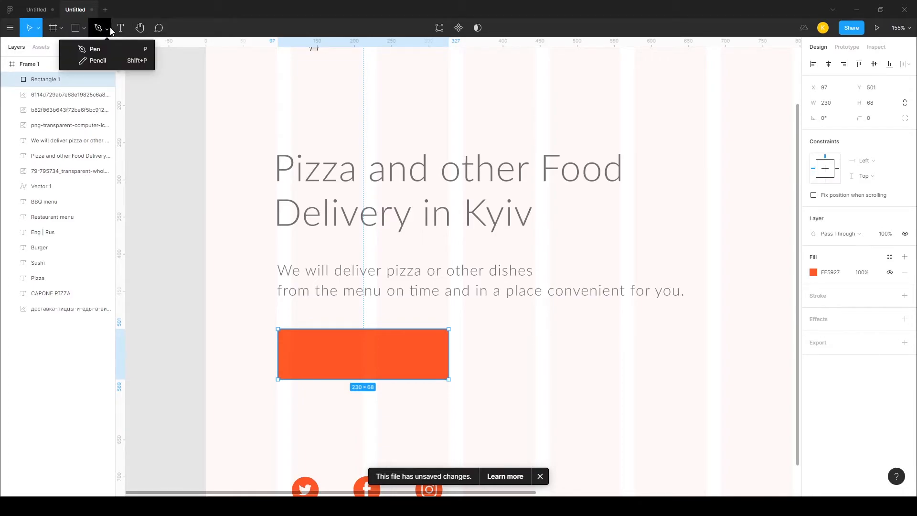
pyautogui.click(110, 27)
pyautogui.click(75, 27)
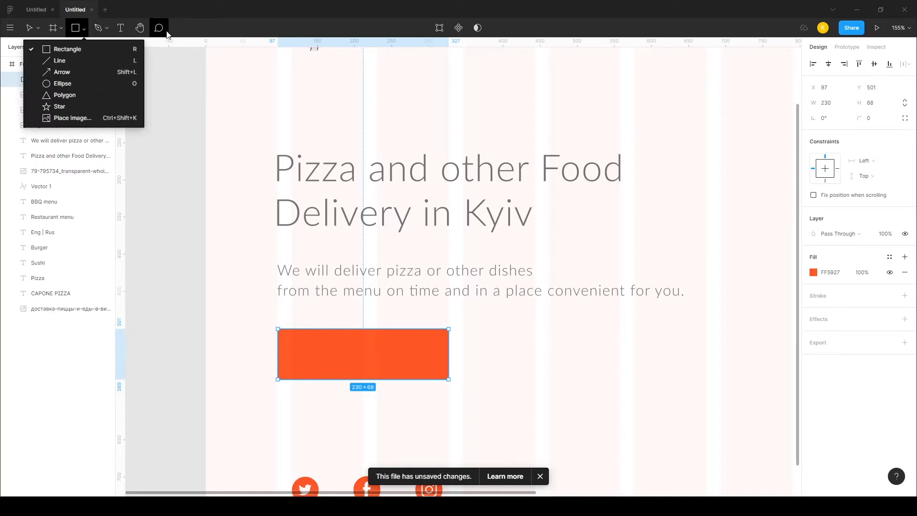
# Round all corners of the orange rectangle with a radius of 123 and finish vector editing
pyautogui.press('Return')
pyautogui.moveTo(813, 134); pyautogui.dragTo(872, 136)
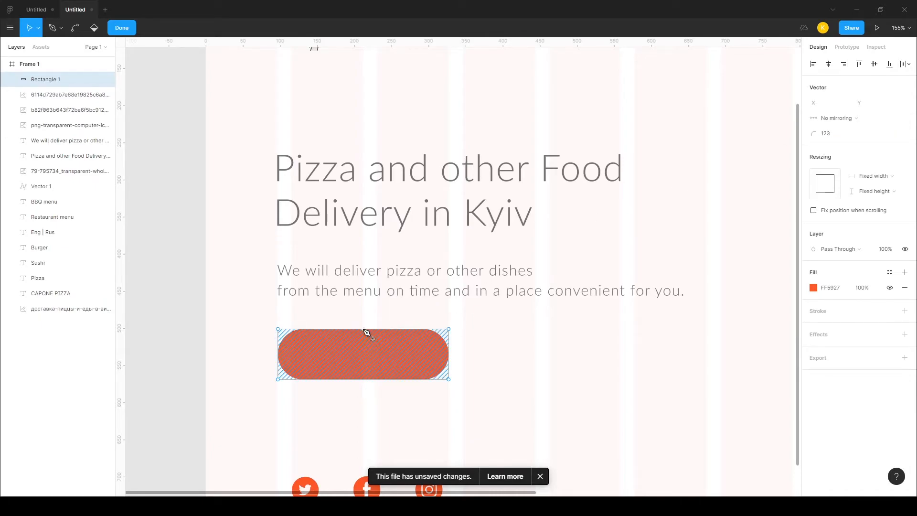
pyautogui.click(116, 29)
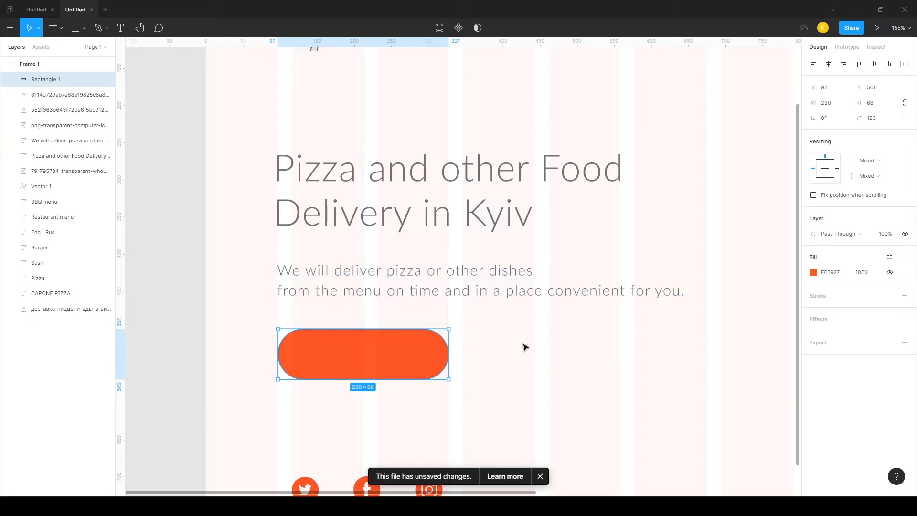
# Reduce the orange button's height to 50 and align it with the description's left edge at X 96, Y 496
pyautogui.moveTo(375, 337); pyautogui.dragTo(375, 351)
pyautogui.click(503, 354)
pyautogui.moveTo(486, 358); pyautogui.dragTo(518, 298)
pyautogui.moveTo(453, 301); pyautogui.dragTo(409, 297)
pyautogui.scroll(3, 321, 303)
pyautogui.scroll(2, 321, 306)
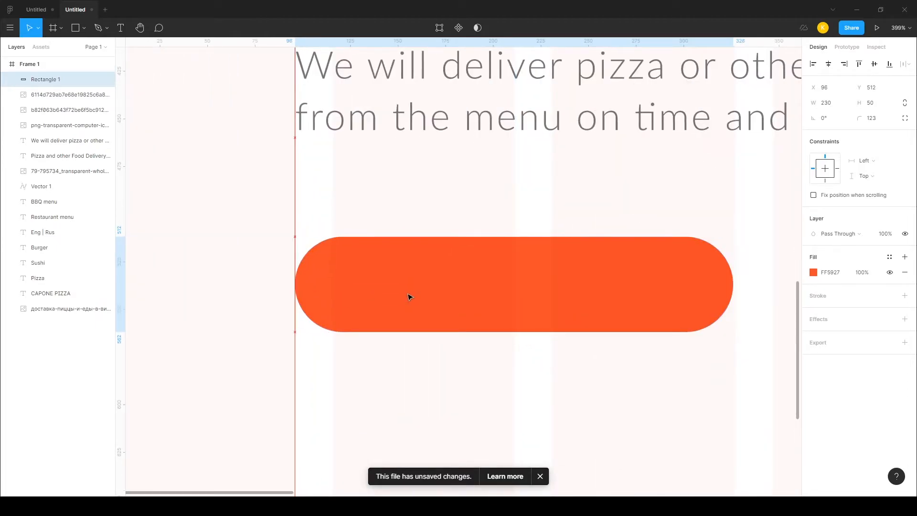
pyautogui.scroll(3, 430, 344)
pyautogui.moveTo(509, 371)
pyautogui.mouseDown()
pyautogui.moveTo(502, 328)
pyautogui.moveTo(500, 358)
pyautogui.mouseUp()
pyautogui.scroll(-5, 560, 342)
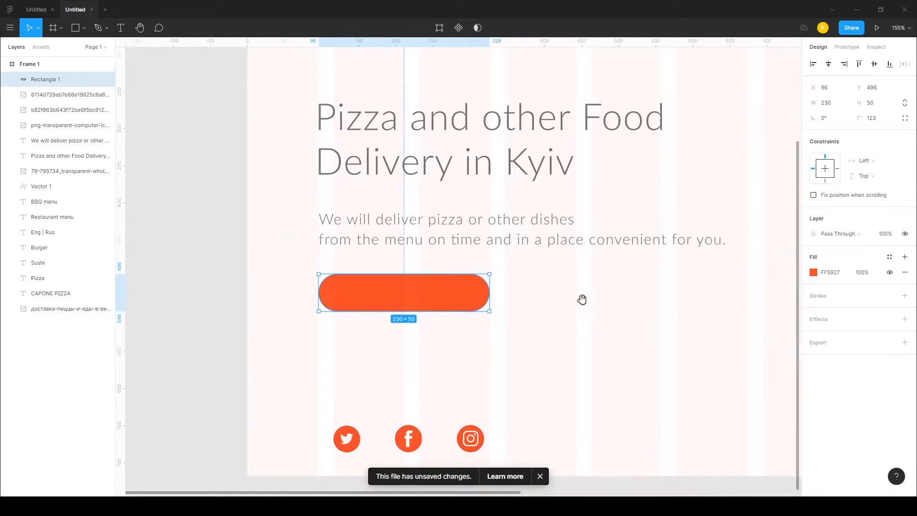
# Rewrap the delivery description so its first line ends with "menu" and the second starts with "on time"
pyautogui.click(567, 299)
pyautogui.moveTo(575, 290); pyautogui.dragTo(481, 308)
pyautogui.doubleClick(480, 248)
pyautogui.click(526, 243)
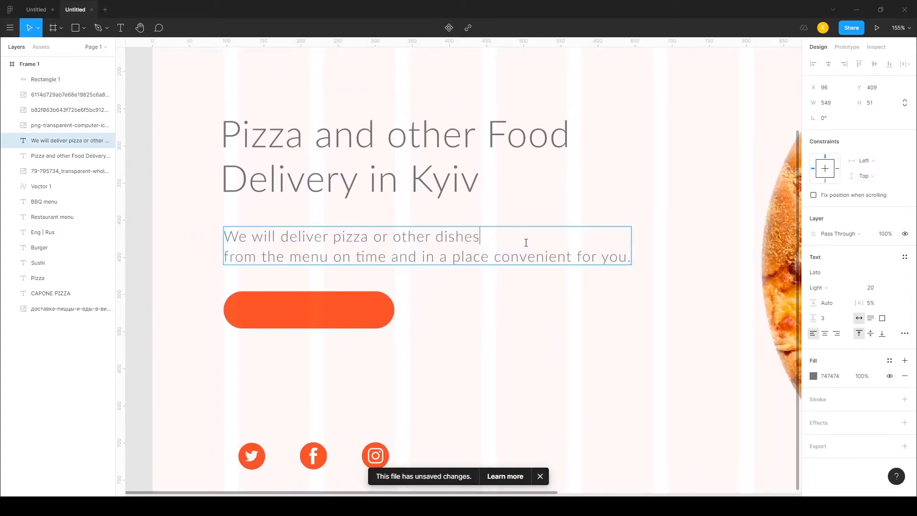
pyautogui.press('Delete')
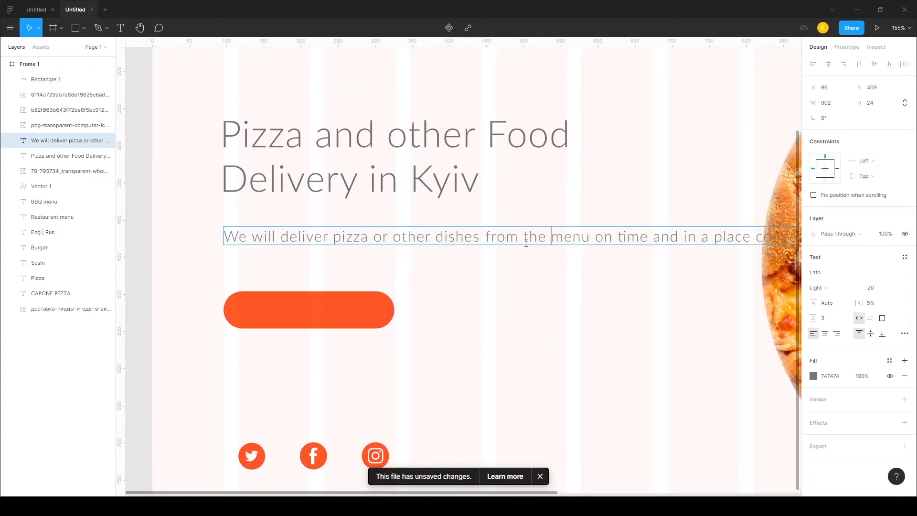
pyautogui.press('Return')
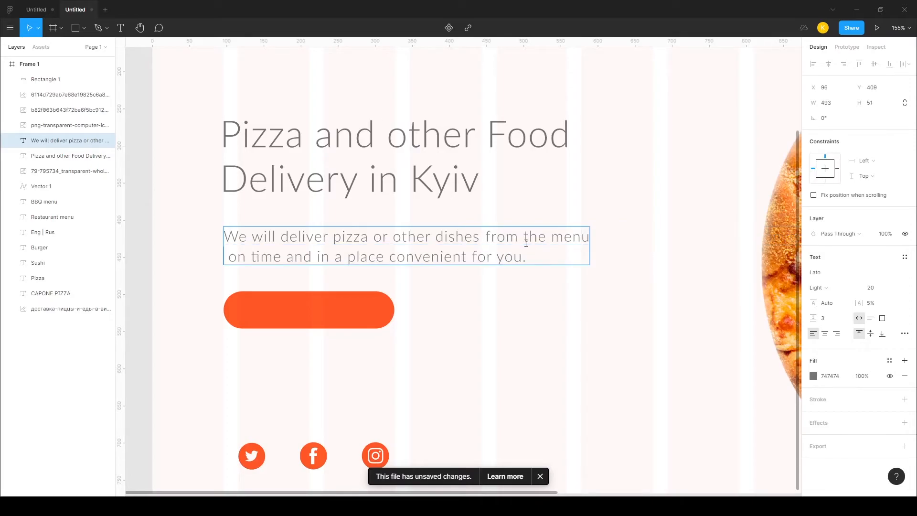
pyautogui.press('Delete')
pyautogui.press('Escape')
pyautogui.press('Escape')
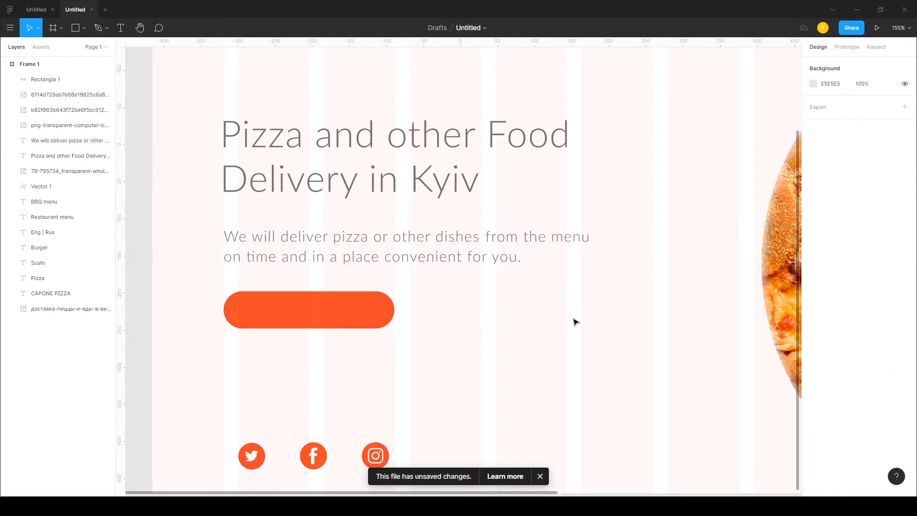
# Rewrap the delivery description so its first line ends with "from" and the second starts with "the menu on time"
pyautogui.scroll(-3, 576, 321)
pyautogui.hscroll(1, 600, 318)
pyautogui.click(481, 282)
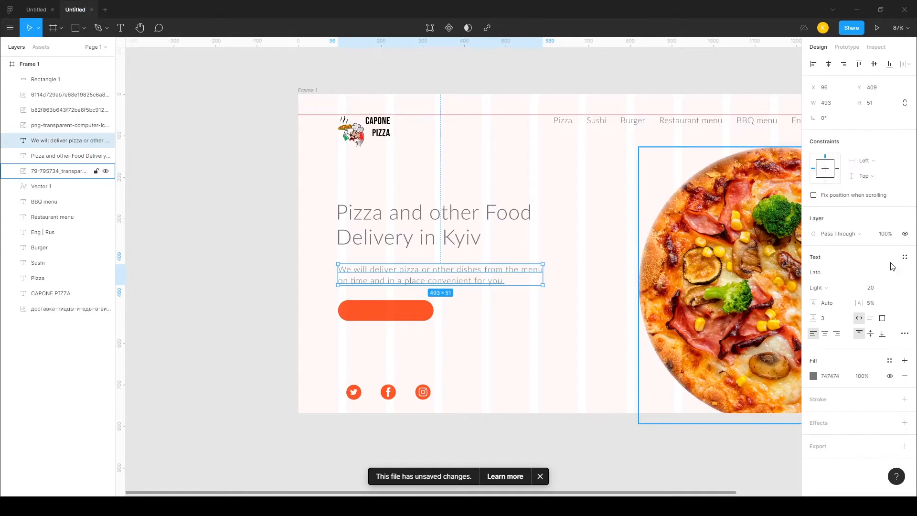
pyautogui.click(549, 332)
pyautogui.scroll(2, 555, 334)
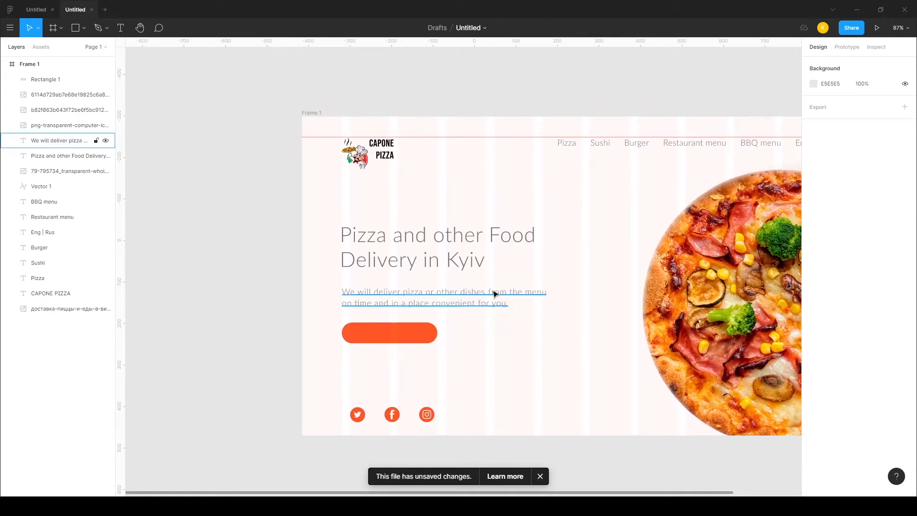
pyautogui.click(508, 293)
pyautogui.doubleClick(508, 293)
pyautogui.click(507, 292)
pyautogui.press('Return')
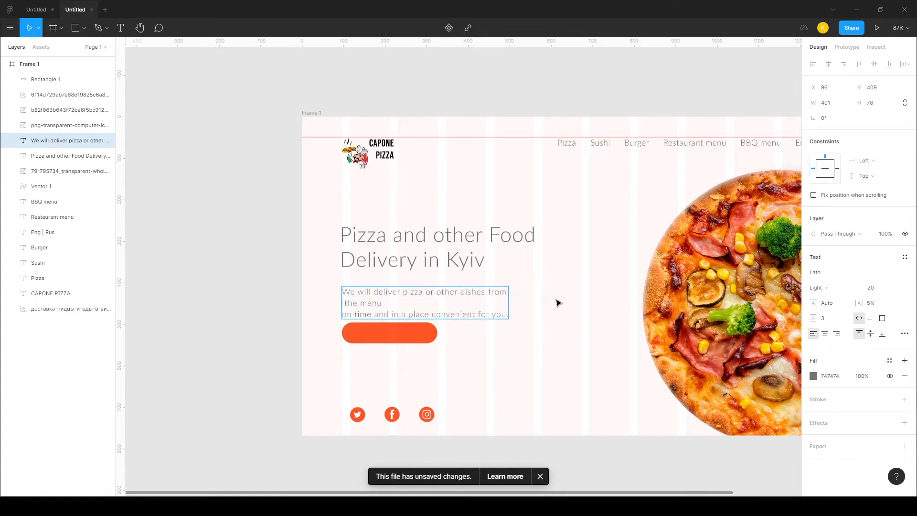
pyautogui.press('Delete')
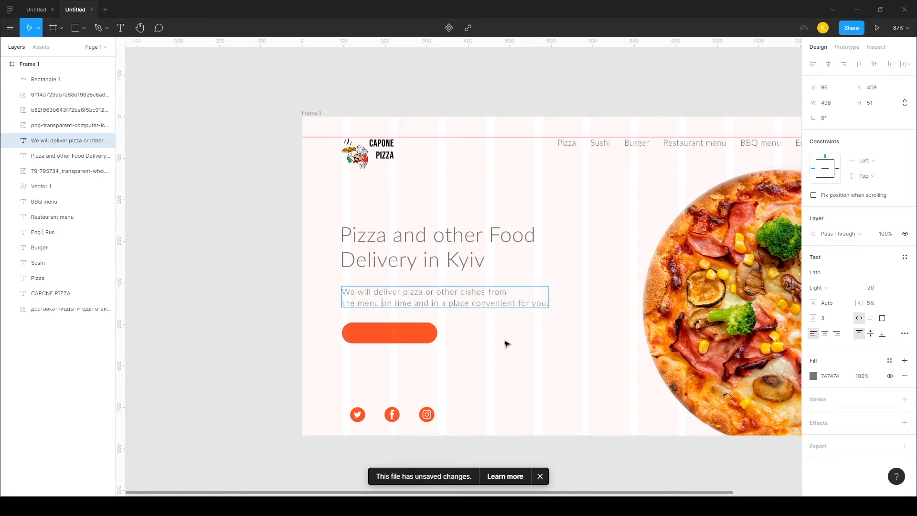
# Move the description's line break after "from the" so the second line starts with "menu on time"
pyautogui.press('Delete')
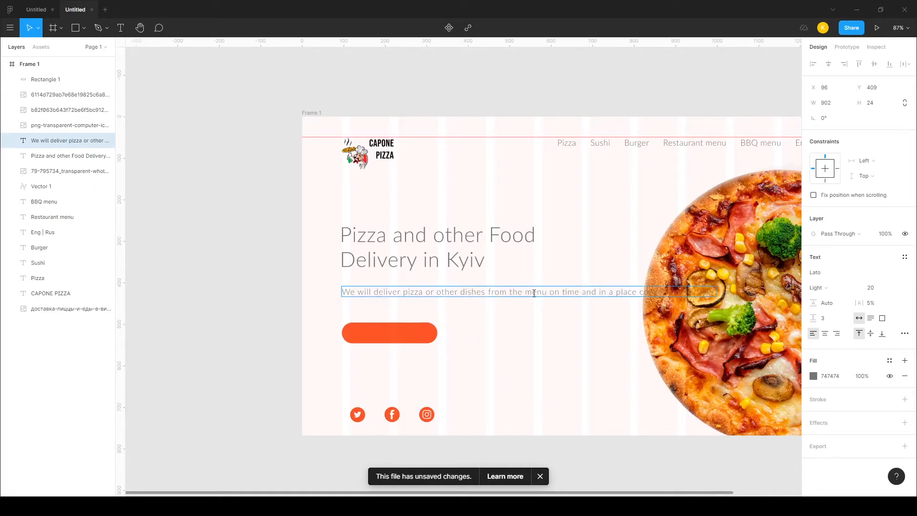
pyautogui.hotkey('ctrl', 'z')
pyautogui.press('Escape')
pyautogui.click(558, 325)
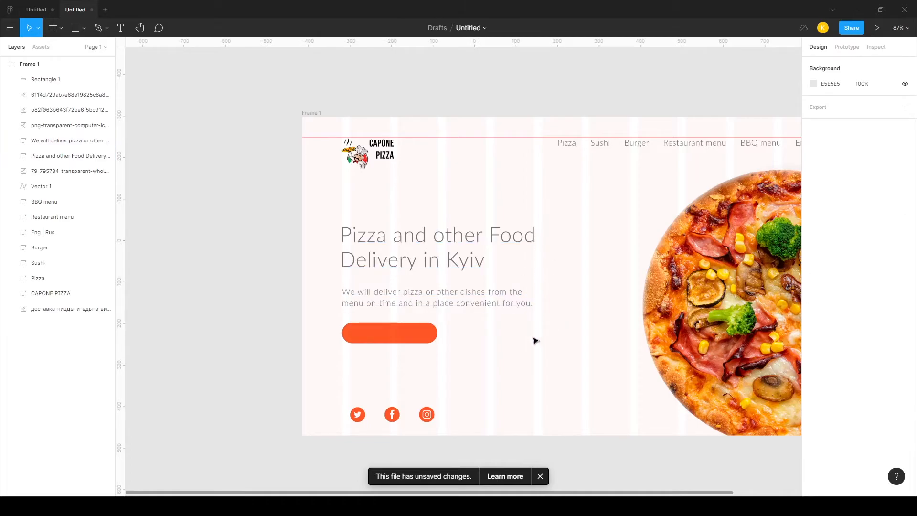
# Colour the words "Food" and "Pizza" in the heading orange FF5927
pyautogui.hscroll(3, 530, 320)
pyautogui.scroll(-1, 531, 320)
pyautogui.doubleClick(289, 209)
pyautogui.click(293, 210)
pyautogui.doubleClick(293, 211)
pyautogui.moveTo(421, 209); pyautogui.dragTo(463, 210)
pyautogui.click(830, 377)
pyautogui.click(814, 376)
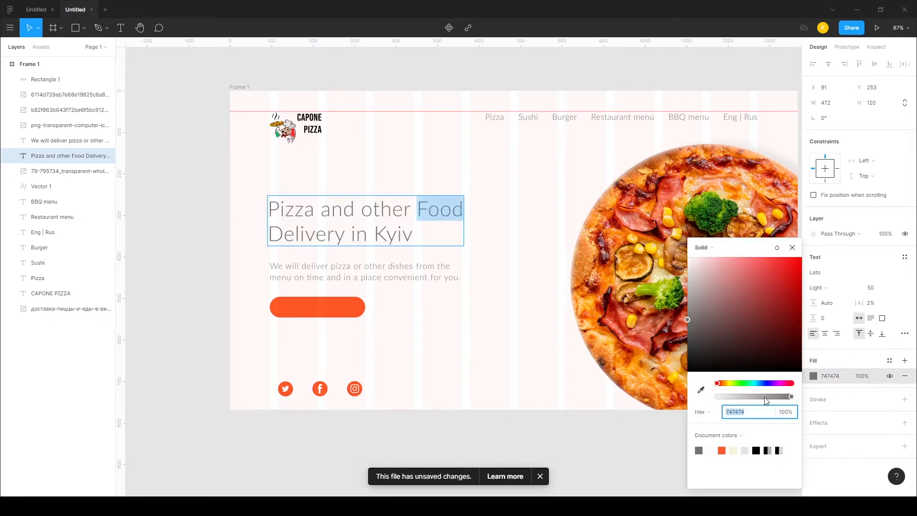
pyautogui.click(722, 450)
pyautogui.doubleClick(302, 210)
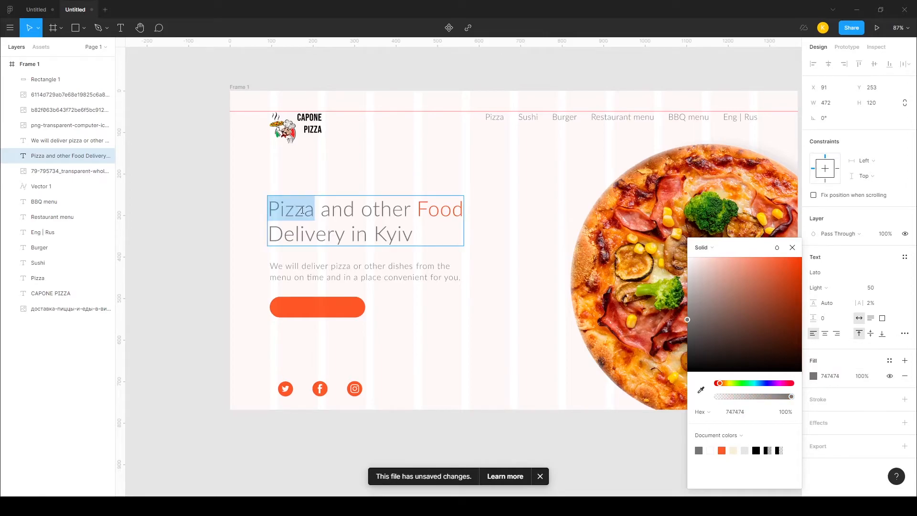
pyautogui.click(721, 450)
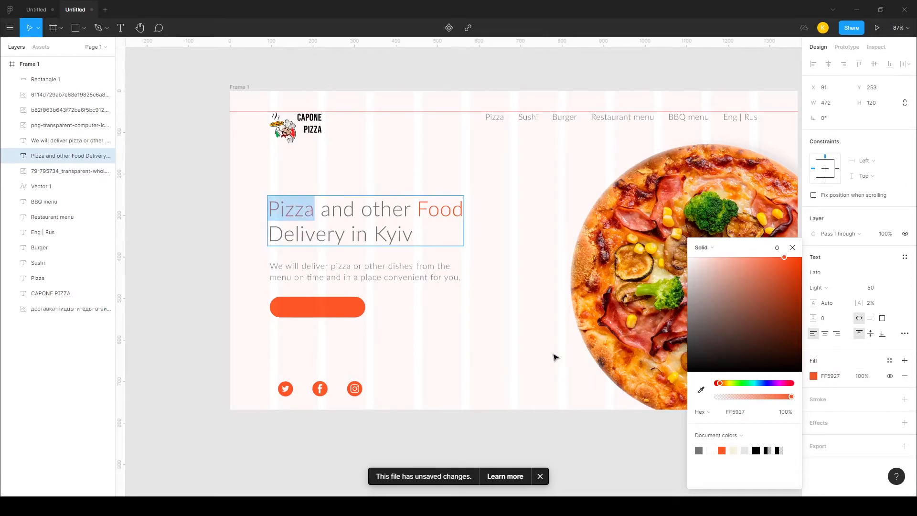
# Set the heading's orange words "Pizza" and "Food" to Semibold weight
pyautogui.click(830, 292)
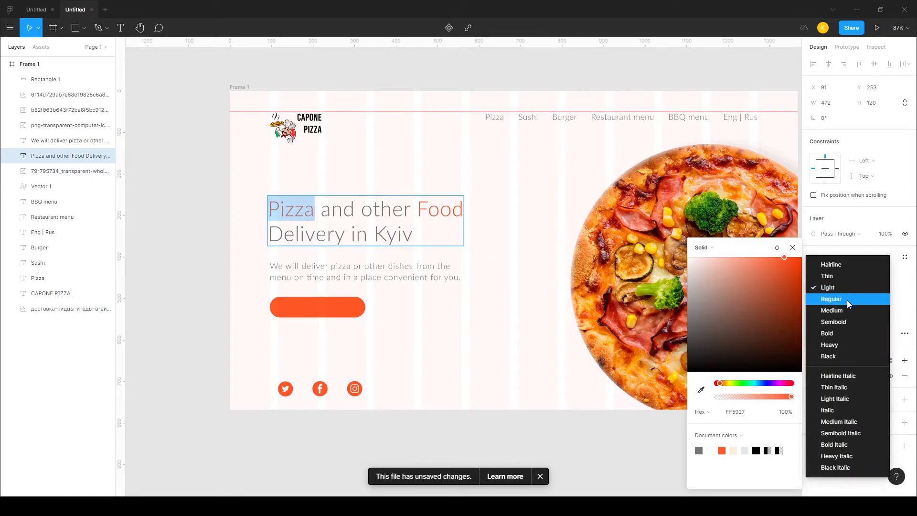
pyautogui.click(844, 321)
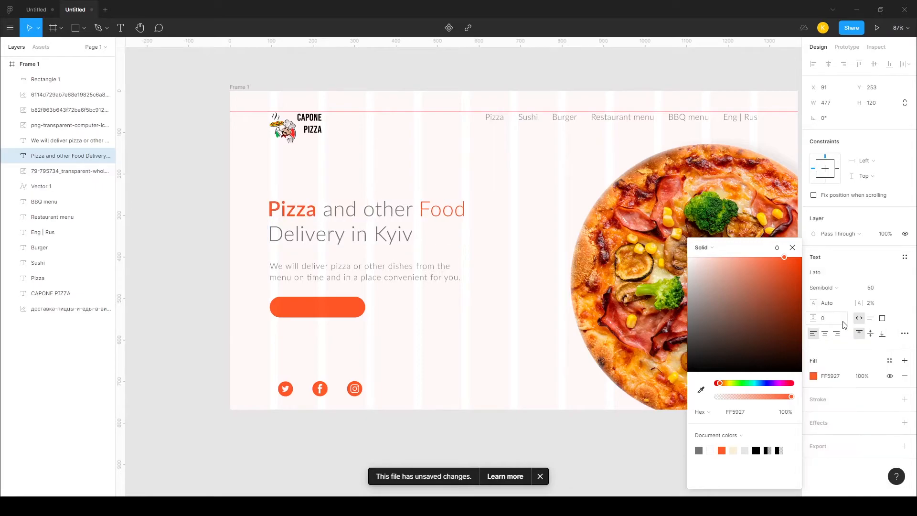
pyautogui.doubleClick(442, 210)
pyautogui.click(830, 289)
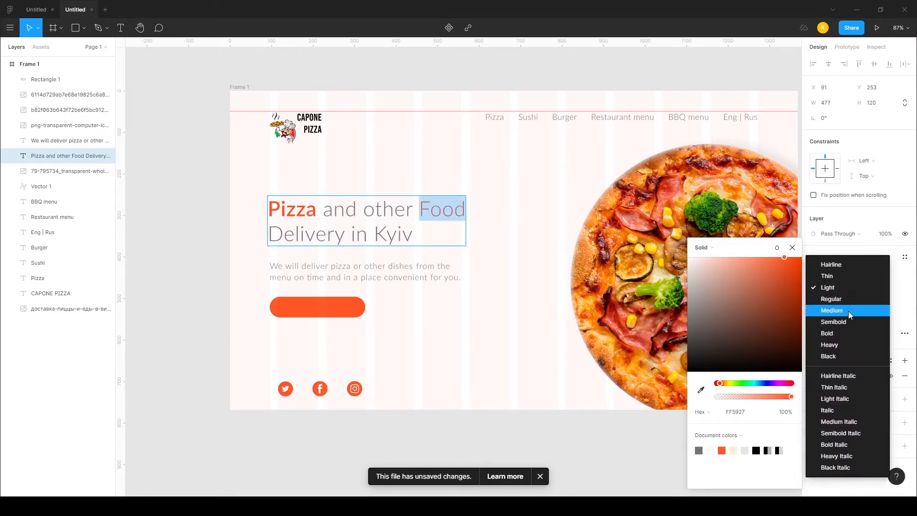
pyautogui.click(848, 320)
pyautogui.press('Escape')
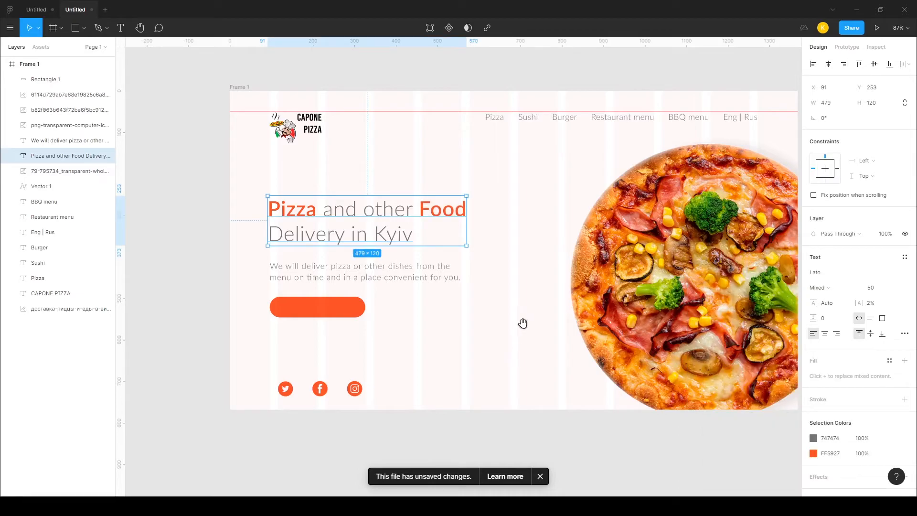
pyautogui.moveTo(524, 324); pyautogui.dragTo(492, 322)
pyautogui.click(497, 260)
pyautogui.moveTo(488, 288); pyautogui.dragTo(530, 302)
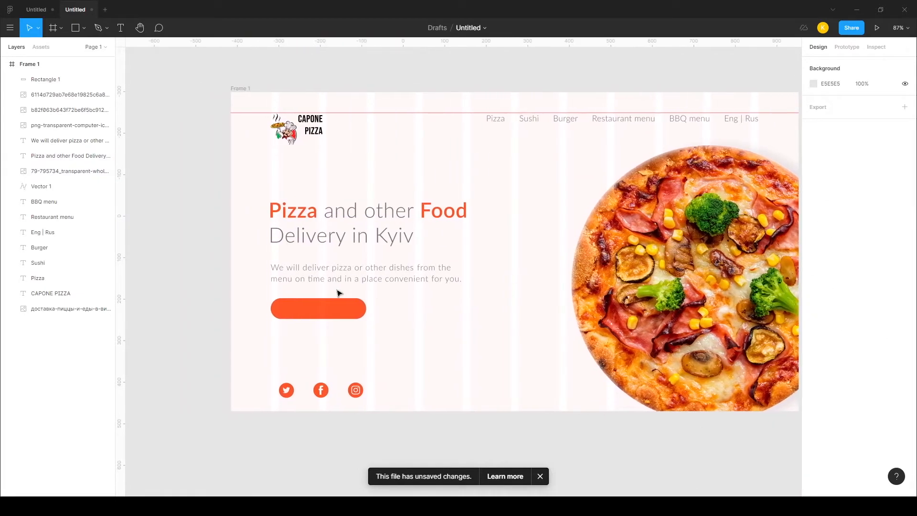
# Duplicate the "Sushi" menu item onto the orange button at about X 199, Y 509 and bring the copy to the front
pyautogui.moveTo(530, 123); pyautogui.dragTo(345, 311)
pyautogui.hotkey('ctrl', 'z')
pyautogui.moveTo(529, 128); pyautogui.dragTo(326, 314)
pyautogui.moveTo(93, 264); pyautogui.dragTo(69, 80)
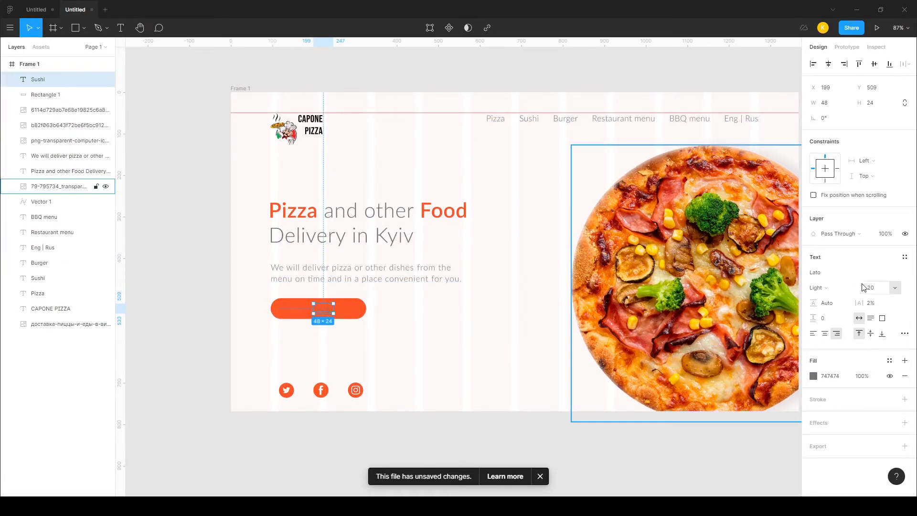
# Style the button's text label with a white FFFFFF fill, upper case letters and Heavy weight
pyautogui.click(814, 377)
pyautogui.moveTo(773, 356); pyautogui.dragTo(665, 238)
pyautogui.click(845, 392)
pyautogui.click(905, 333)
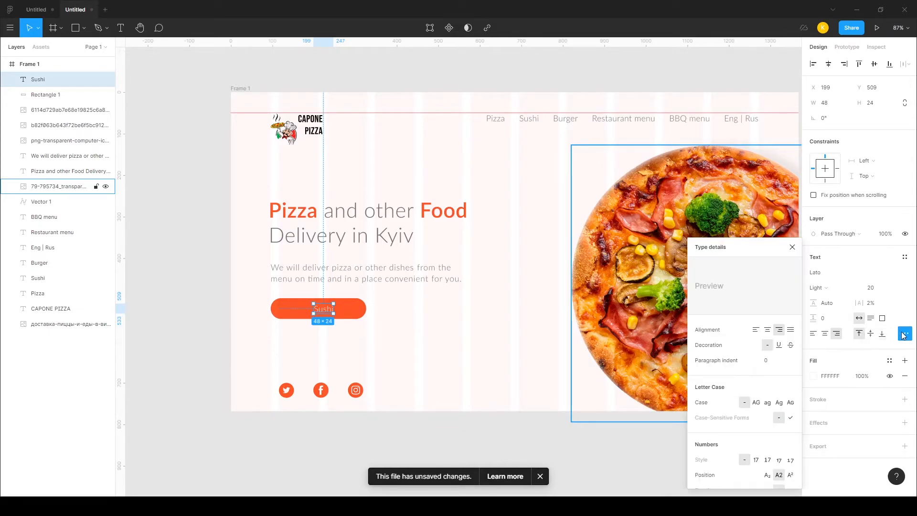
pyautogui.click(757, 403)
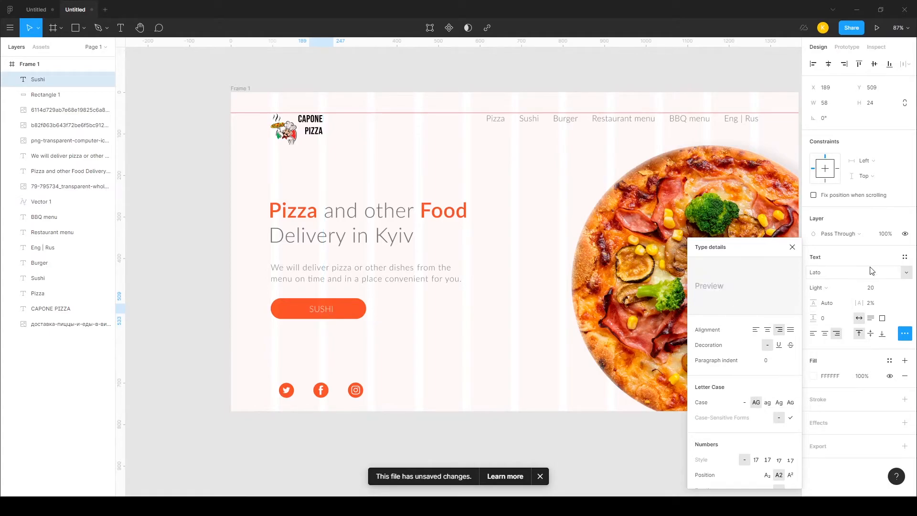
pyautogui.click(834, 288)
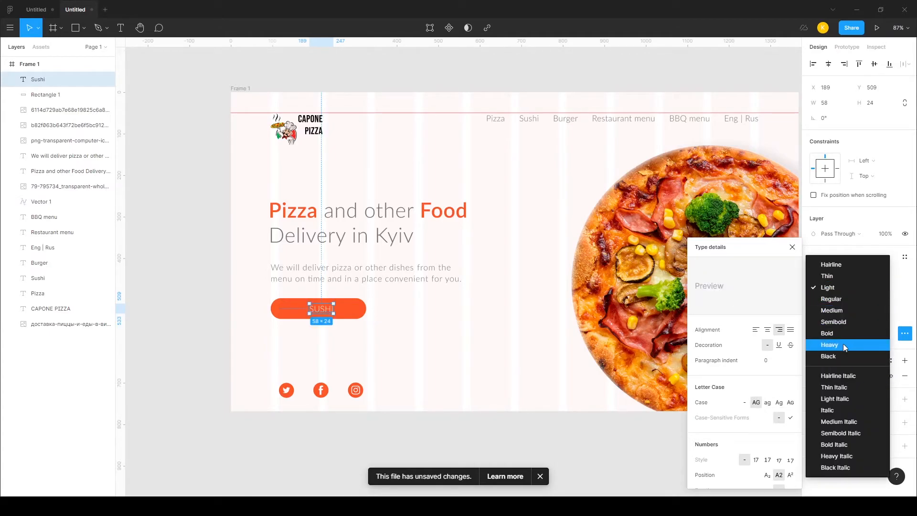
pyautogui.click(846, 346)
pyautogui.click(358, 355)
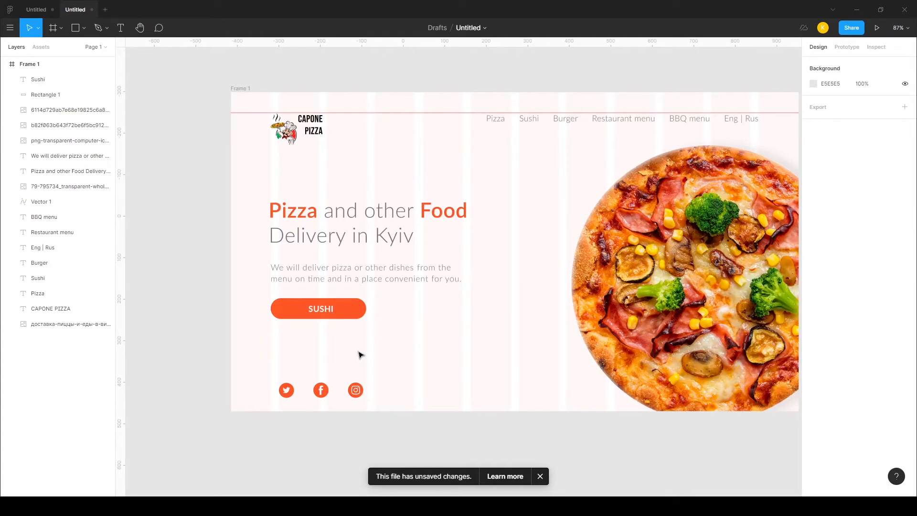
# Change the button label's text to "make order" and centre it horizontally on the orange button
pyautogui.doubleClick(326, 309)
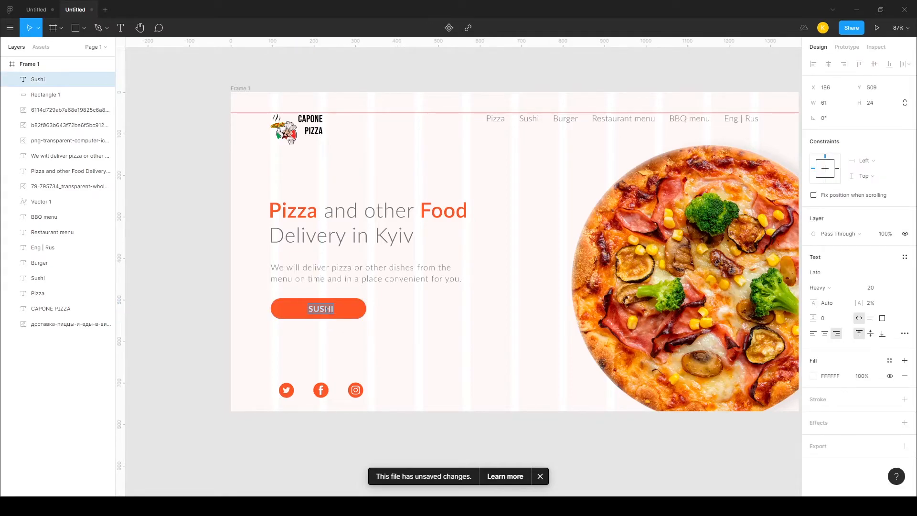
pyautogui.write('make order')
pyautogui.press('Escape')
pyautogui.scroll(5, 301, 337)
pyautogui.moveTo(365, 275); pyautogui.dragTo(403, 275)
pyautogui.keyDown('shift'); pyautogui.click(471, 270); pyautogui.keyUp('shift')
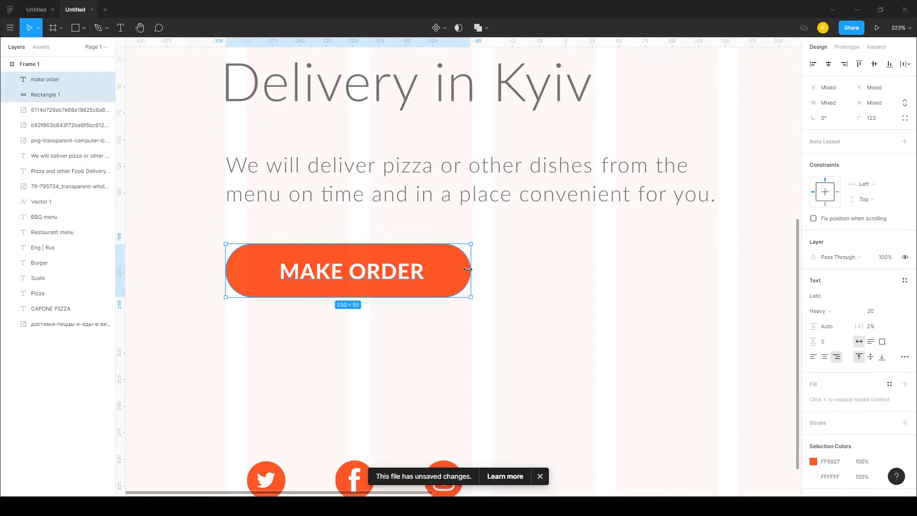
pyautogui.click(828, 64)
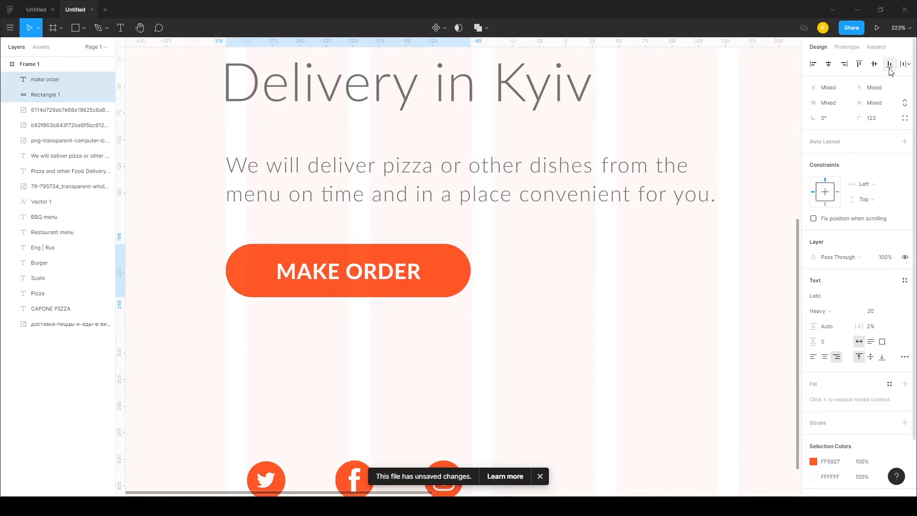
pyautogui.click(623, 319)
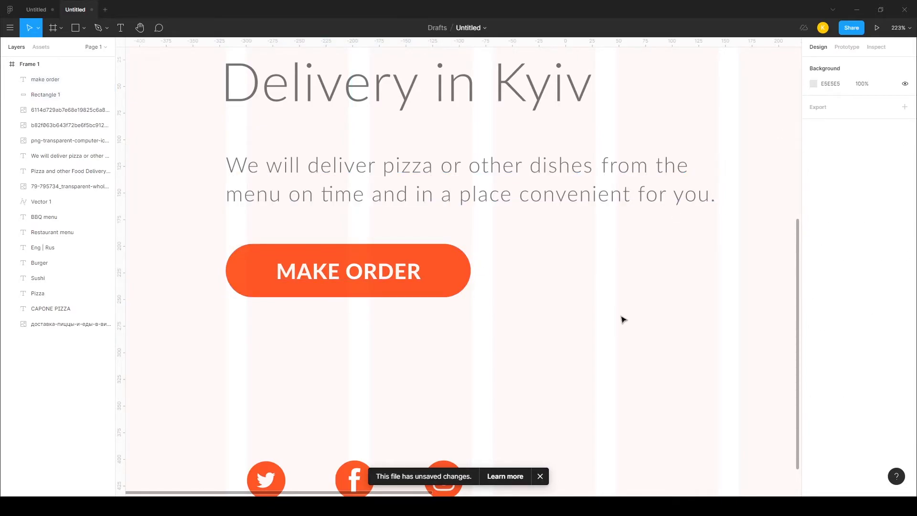
# Move the Twitter icon to the button's left edge and the Instagram icon to its right edge
pyautogui.scroll(-2, 623, 319)
pyautogui.scroll(-3, 590, 349)
pyautogui.click(513, 393)
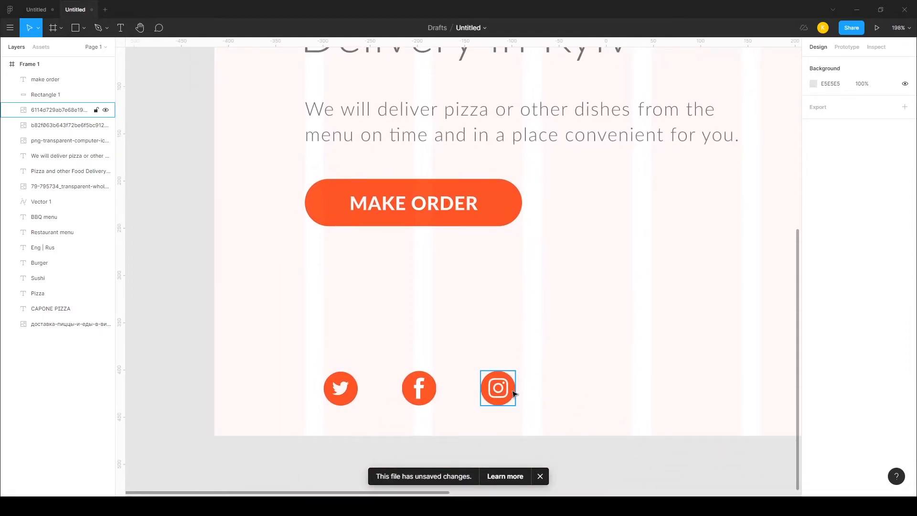
pyautogui.moveTo(351, 395); pyautogui.dragTo(332, 396)
pyautogui.click(508, 402)
pyautogui.moveTo(507, 402); pyautogui.dragTo(514, 401)
# Distribute the Twitter, Facebook and Instagram icons with equal horizontal spacing
pyautogui.keyDown('shift'); pyautogui.click(419, 388); pyautogui.keyUp('shift')
pyautogui.keyDown('shift'); pyautogui.click(332, 393); pyautogui.keyUp('shift')
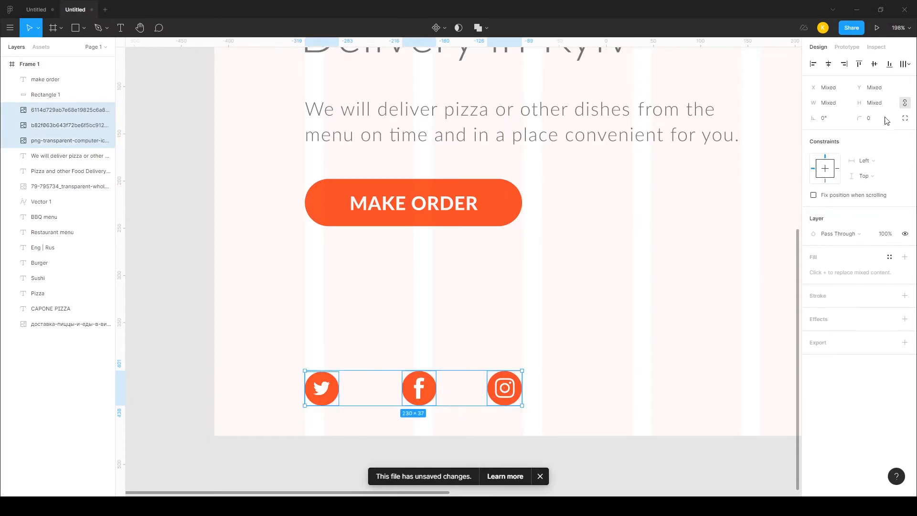
pyautogui.click(908, 65)
pyautogui.click(812, 102)
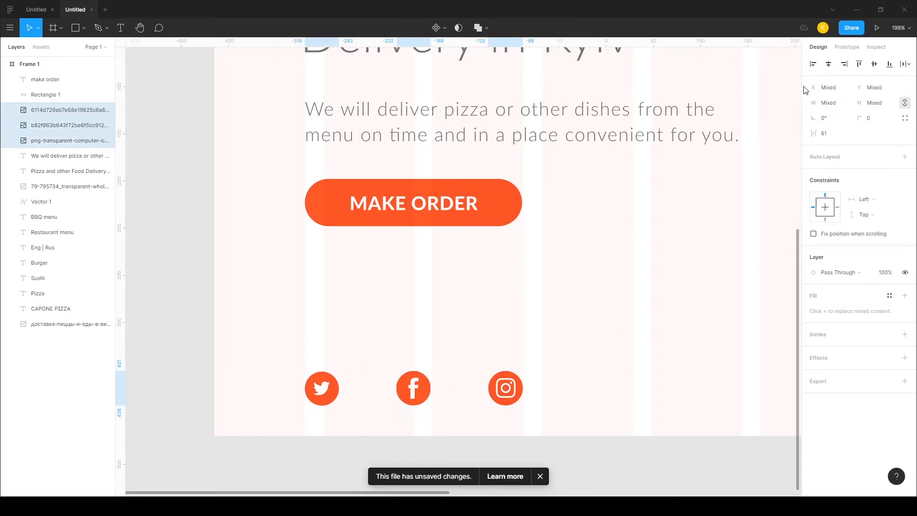
pyautogui.click(614, 352)
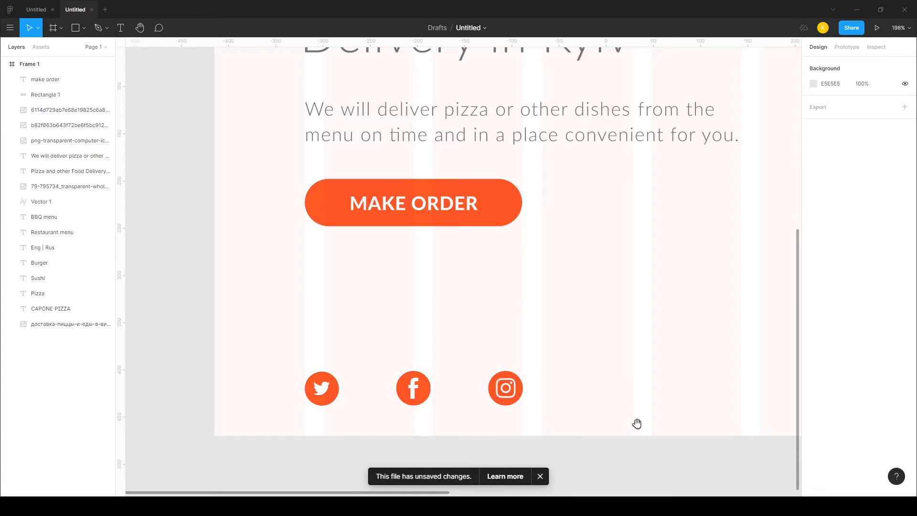
# Fine-tune the Facebook icon's size from its corners to match the neighbouring social icons
pyautogui.scroll(-2, 575, 360)
pyautogui.scroll(5, 409, 377)
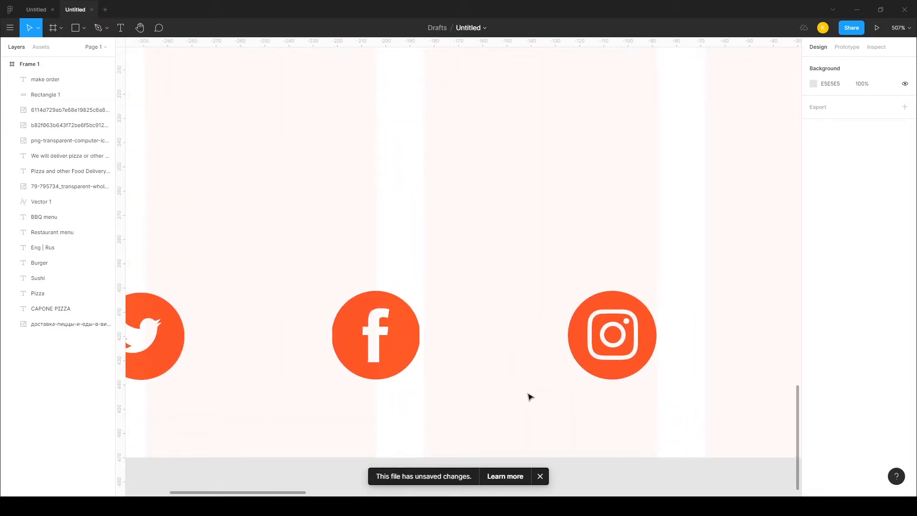
pyautogui.scroll(-3, 530, 397)
pyautogui.click(433, 374)
pyautogui.moveTo(465, 385); pyautogui.dragTo(469, 386)
pyautogui.moveTo(414, 333); pyautogui.dragTo(415, 336)
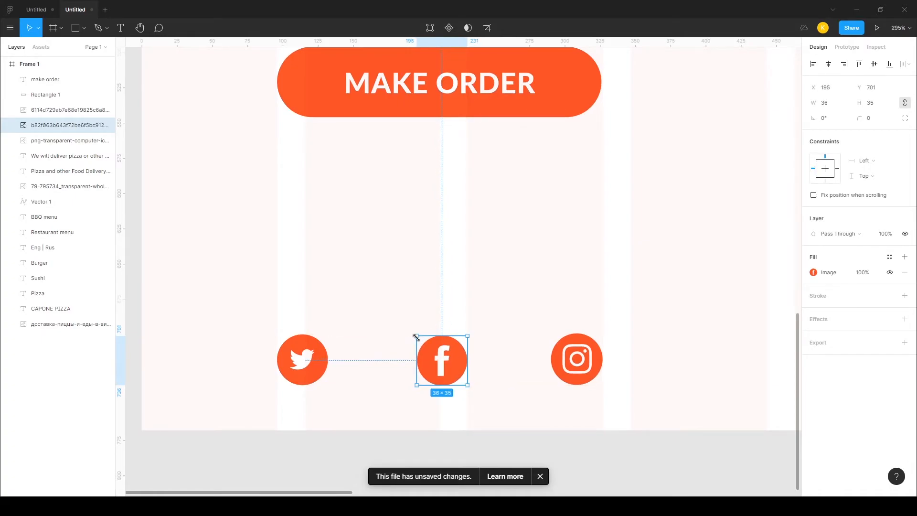
pyautogui.click(497, 321)
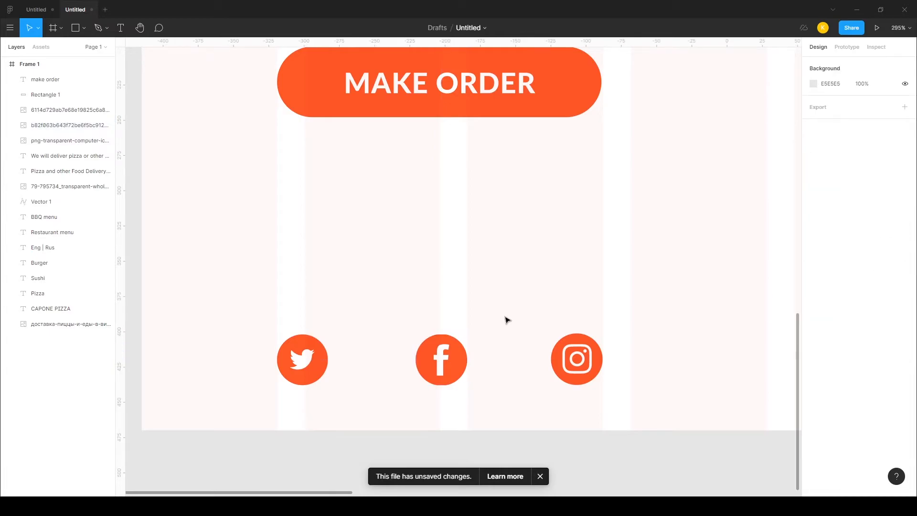
# Change the MAKE ORDER button's fill to a linear gradient with the start colour FC4914
pyautogui.scroll(-5, 506, 320)
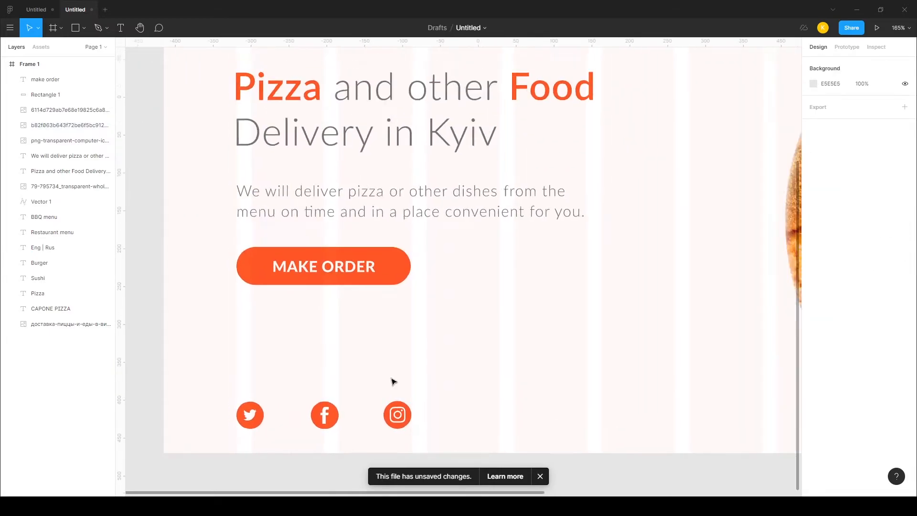
pyautogui.scroll(-5, 391, 378)
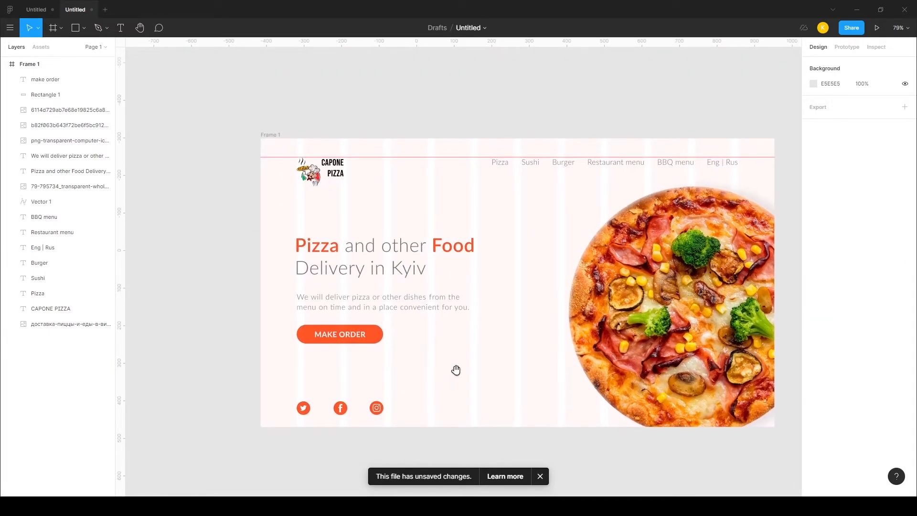
pyautogui.click(381, 340)
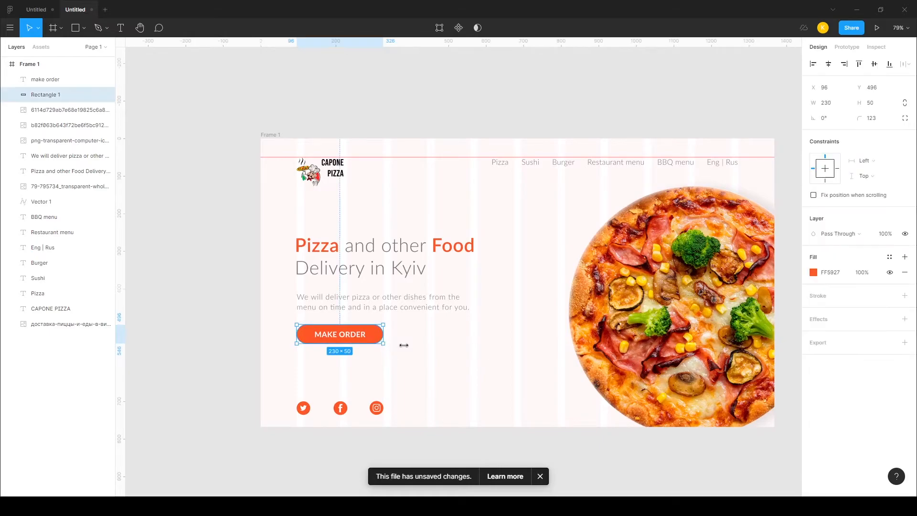
pyautogui.scroll(4, 361, 359)
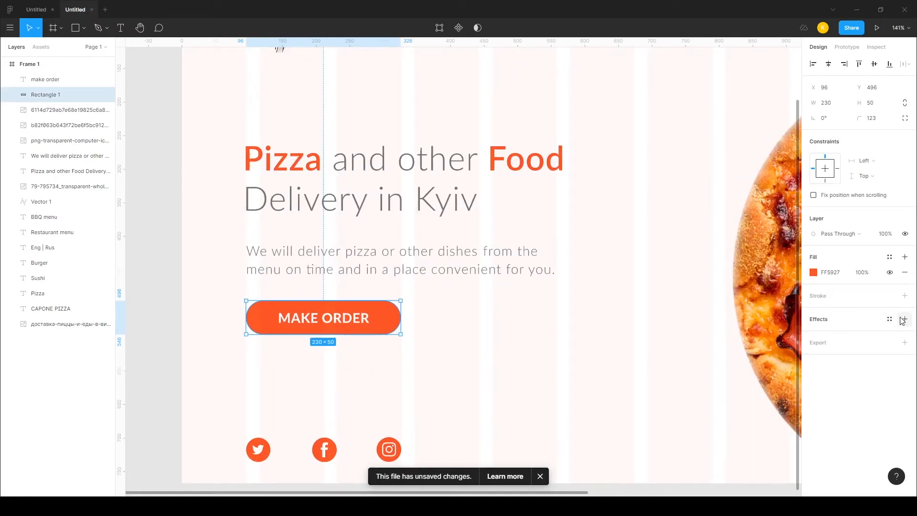
pyautogui.click(815, 273)
pyautogui.click(722, 250)
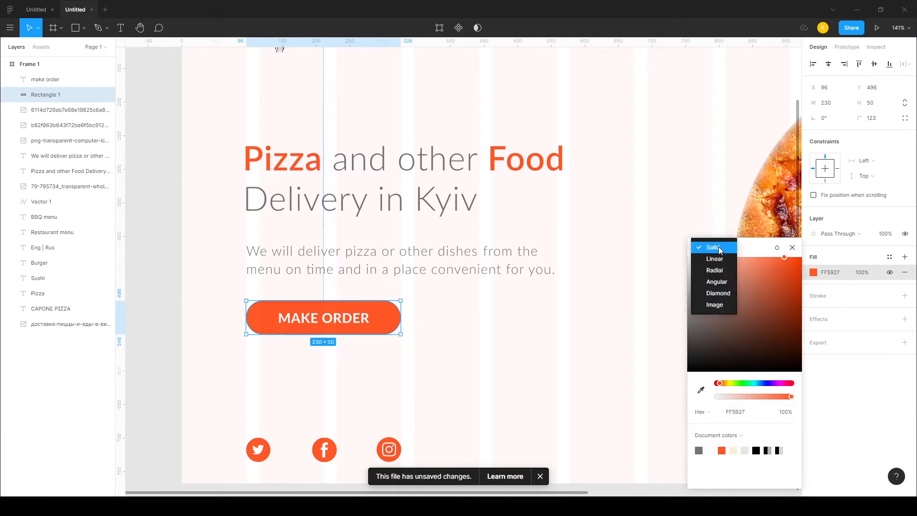
pyautogui.click(717, 260)
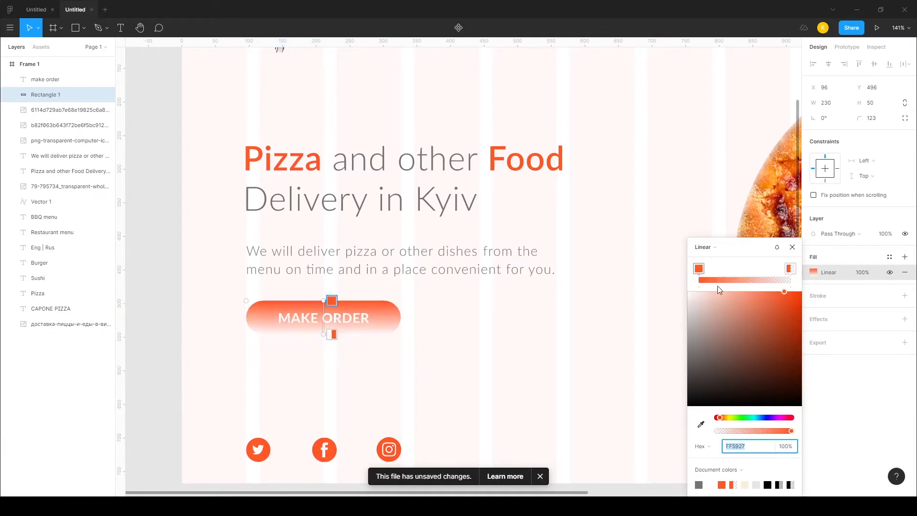
pyautogui.moveTo(786, 292); pyautogui.dragTo(792, 292)
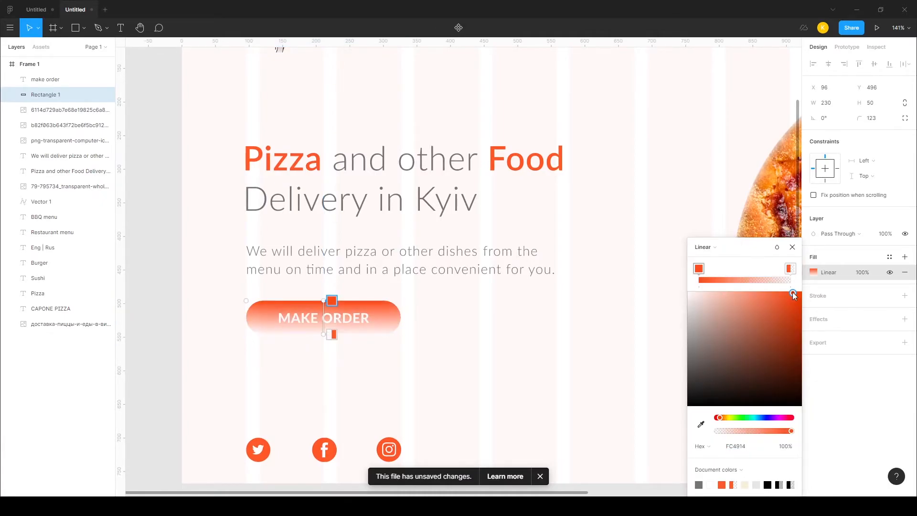
# Set the button gradient's end stop to 100% opacity and the lighter orange FF8227
pyautogui.click(790, 273)
pyautogui.press('Delete')
pyautogui.click(789, 269)
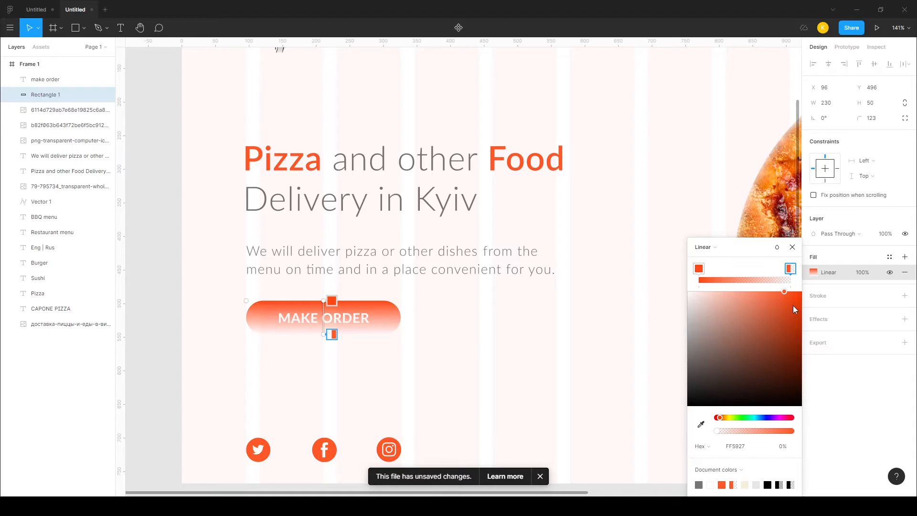
pyautogui.moveTo(717, 431); pyautogui.dragTo(802, 439)
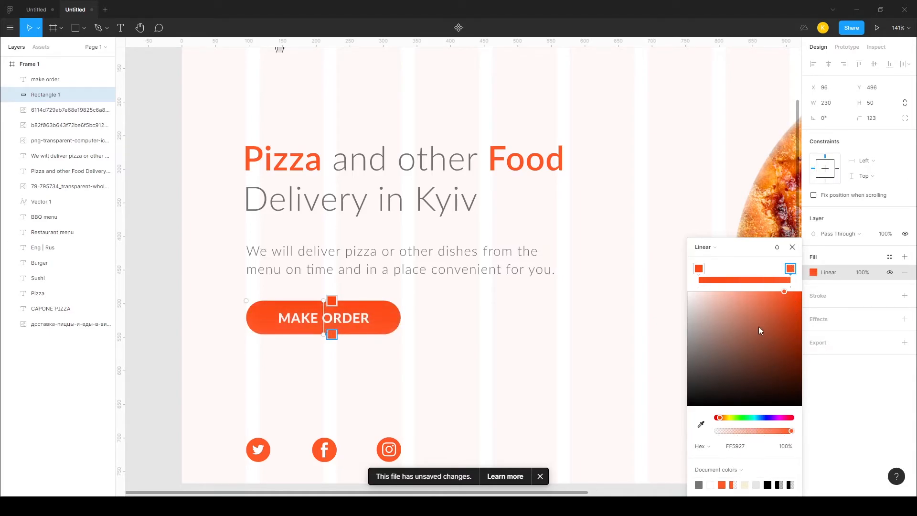
pyautogui.click(725, 418)
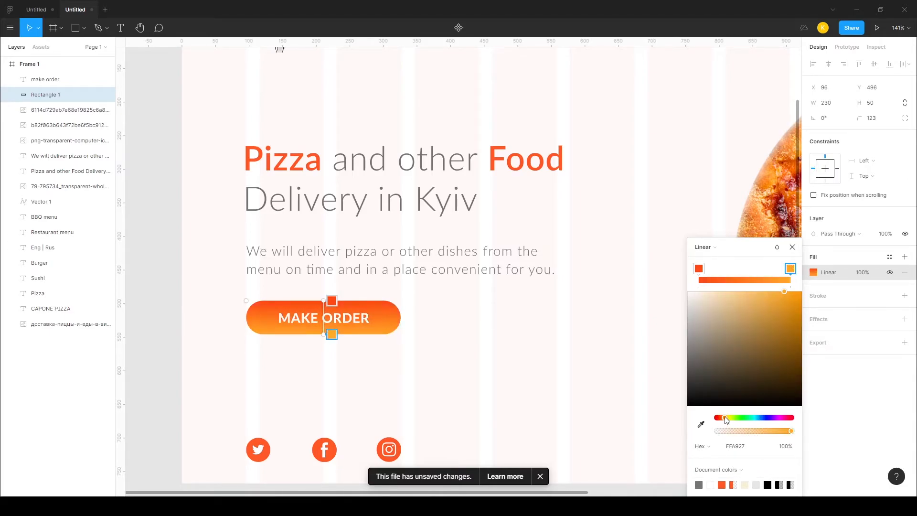
pyautogui.moveTo(725, 419); pyautogui.dragTo(723, 420)
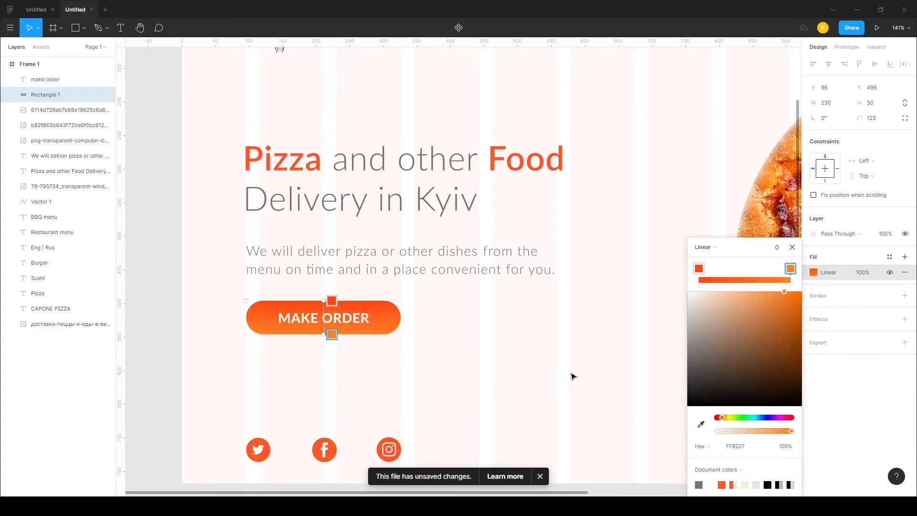
# Fine-tune the hue of the start colour in the MAKE ORDER button's linear gradient
pyautogui.click(793, 248)
pyautogui.moveTo(645, 378); pyautogui.dragTo(607, 331)
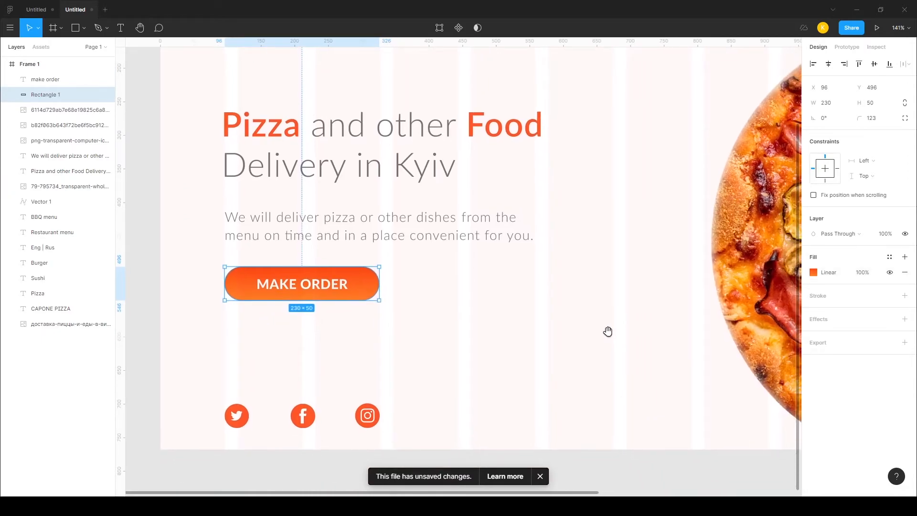
pyautogui.click(822, 272)
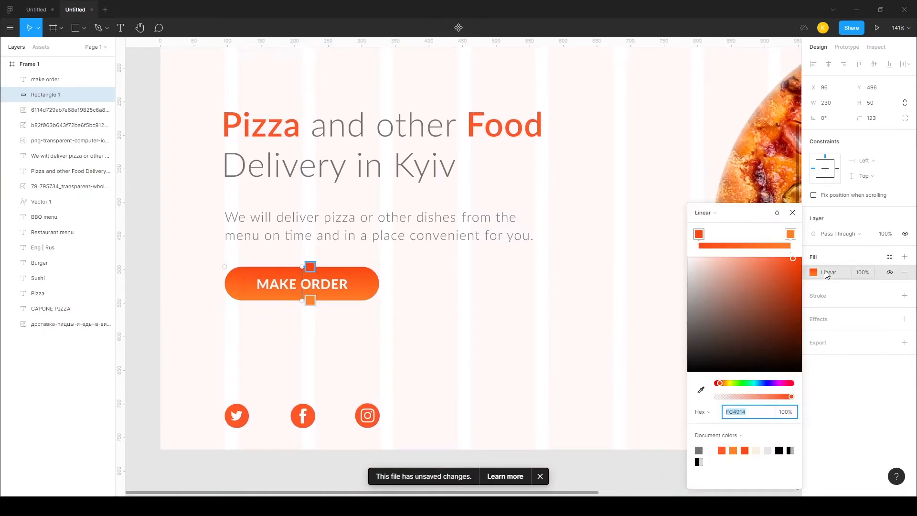
pyautogui.click(698, 235)
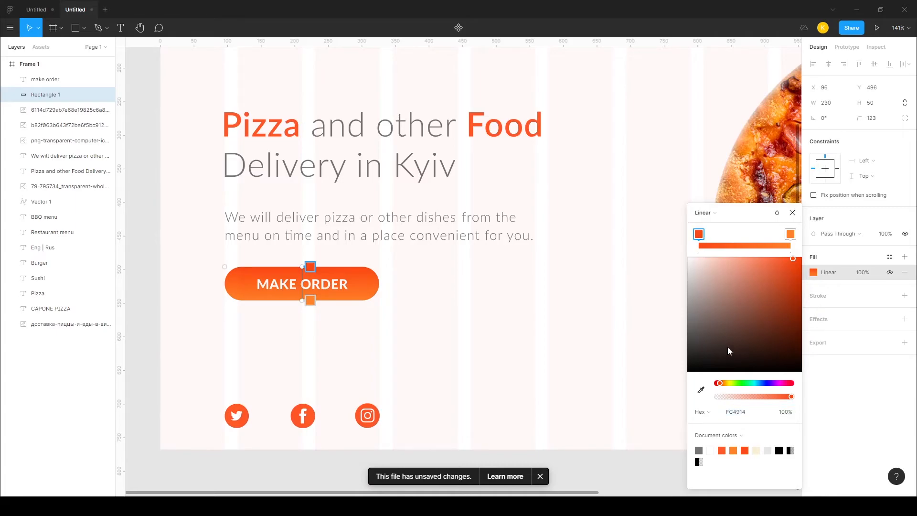
pyautogui.moveTo(721, 385); pyautogui.dragTo(722, 386)
pyautogui.click(793, 213)
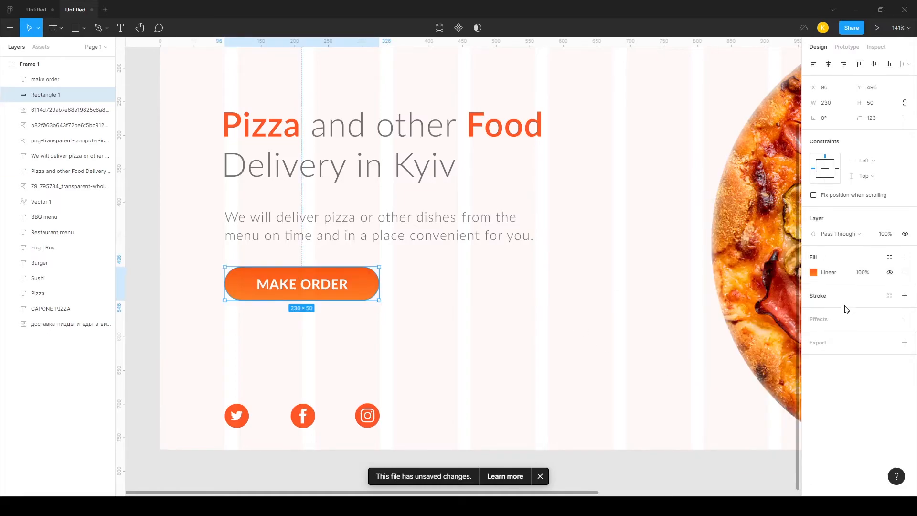
# Add a black drop shadow to the MAKE ORDER button with Y offset 4, blur 6 and 15% opacity
pyautogui.click(843, 319)
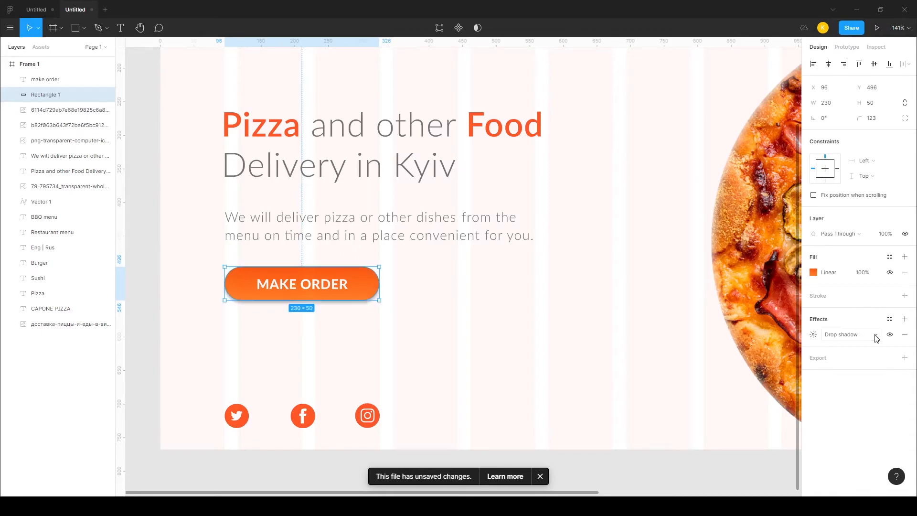
pyautogui.click(813, 334)
pyautogui.moveTo(758, 358); pyautogui.dragTo(802, 359)
pyautogui.moveTo(696, 375); pyautogui.dragTo(695, 375)
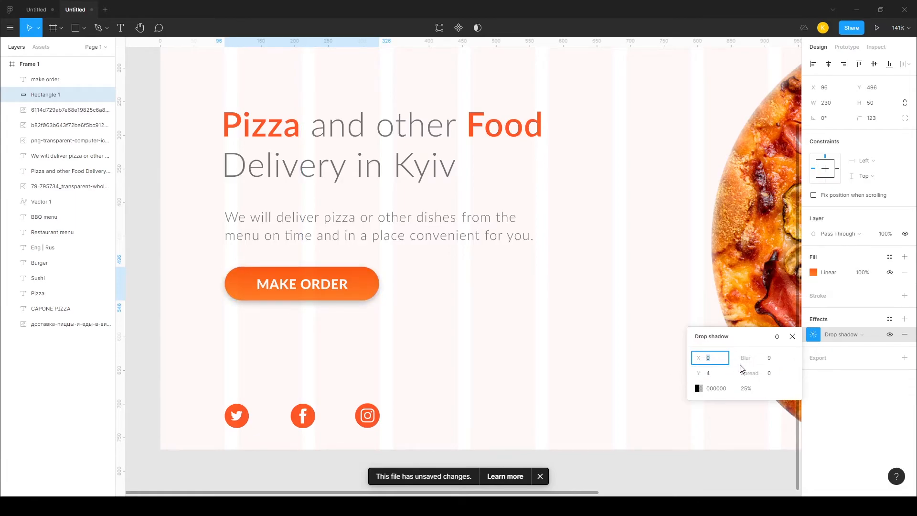
pyautogui.moveTo(744, 359); pyautogui.dragTo(742, 359)
pyautogui.click(749, 389)
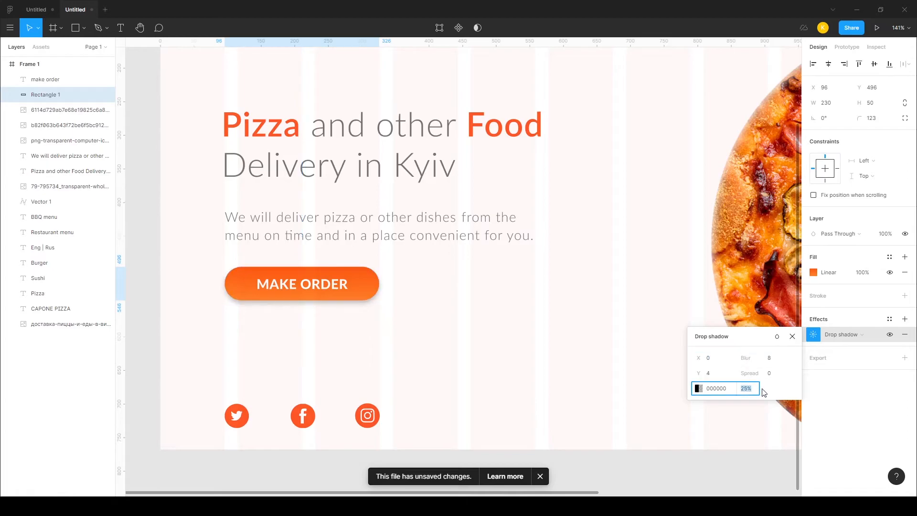
pyautogui.press('Return')
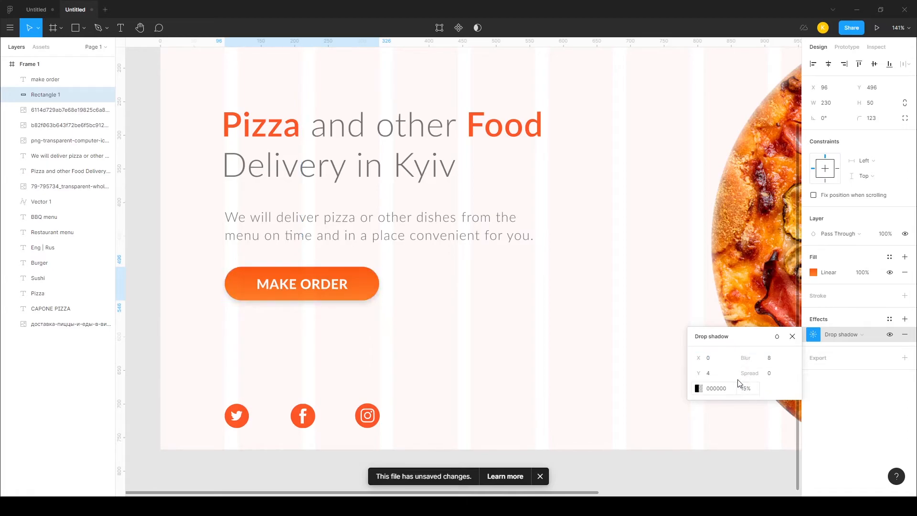
pyautogui.moveTo(744, 361); pyautogui.dragTo(735, 359)
pyautogui.click(607, 334)
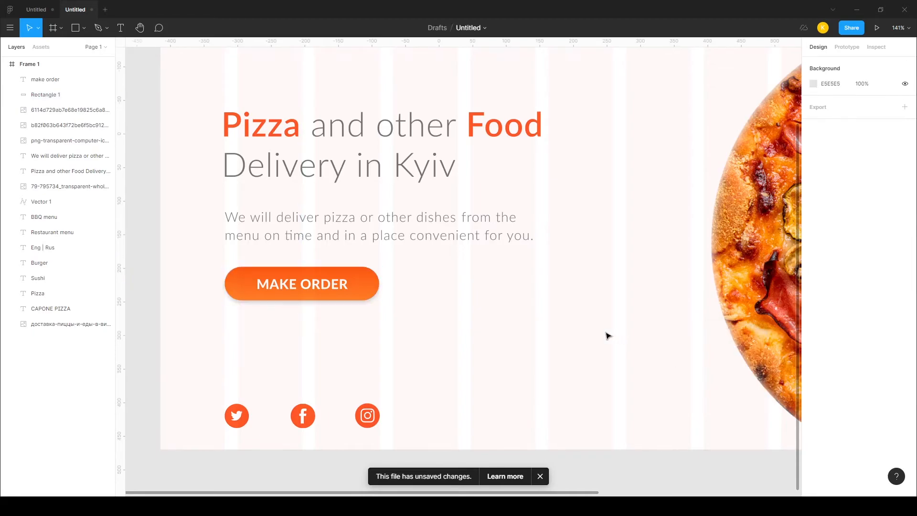
# Set the MAKE ORDER button's shadow opacity to 10% and fine-tune its blur
pyautogui.keyDown('ctrl'); pyautogui.scroll(-5, 603, 329); pyautogui.keyUp('ctrl')
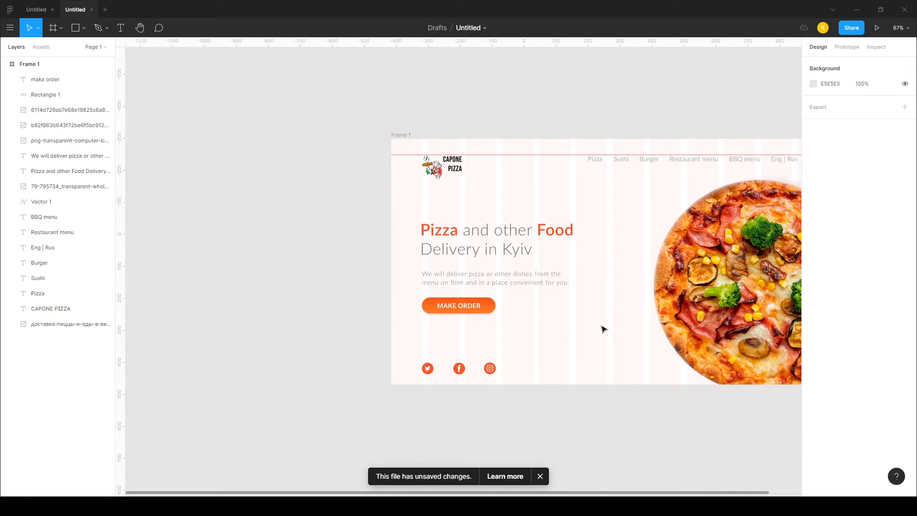
pyautogui.moveTo(612, 320); pyautogui.dragTo(493, 312)
pyautogui.keyDown('ctrl'); pyautogui.scroll(5, 362, 323); pyautogui.keyUp('ctrl')
pyautogui.click(381, 288)
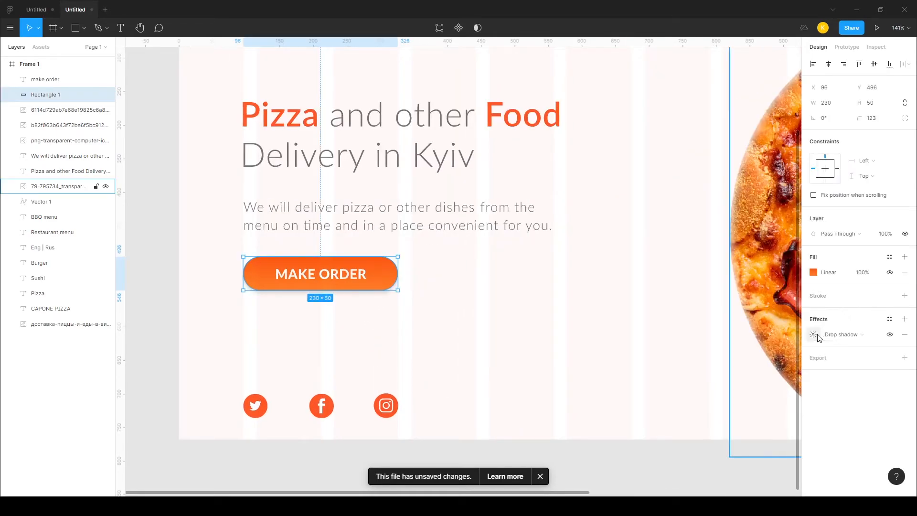
pyautogui.click(814, 334)
pyautogui.click(746, 391)
pyautogui.write('10')
pyautogui.press('Return')
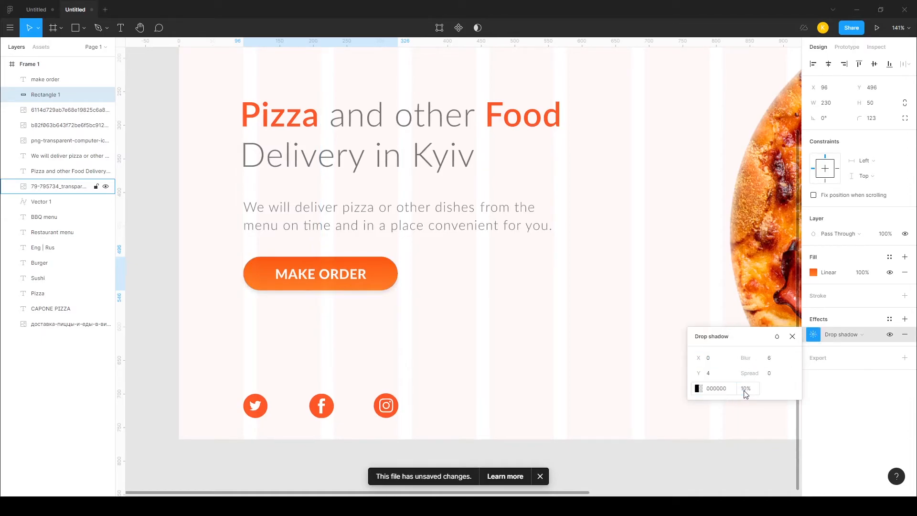
pyautogui.moveTo(752, 359); pyautogui.dragTo(755, 358)
pyautogui.click(491, 295)
# Highlight Eng in the header's language switcher with the heading's orange colour and a heavier font weight
pyautogui.scroll(-4, 490, 296)
pyautogui.moveTo(490, 295); pyautogui.dragTo(389, 301)
pyautogui.moveTo(719, 310); pyautogui.dragTo(721, 338)
pyautogui.click(594, 176)
pyautogui.click(590, 170)
pyautogui.click(590, 172)
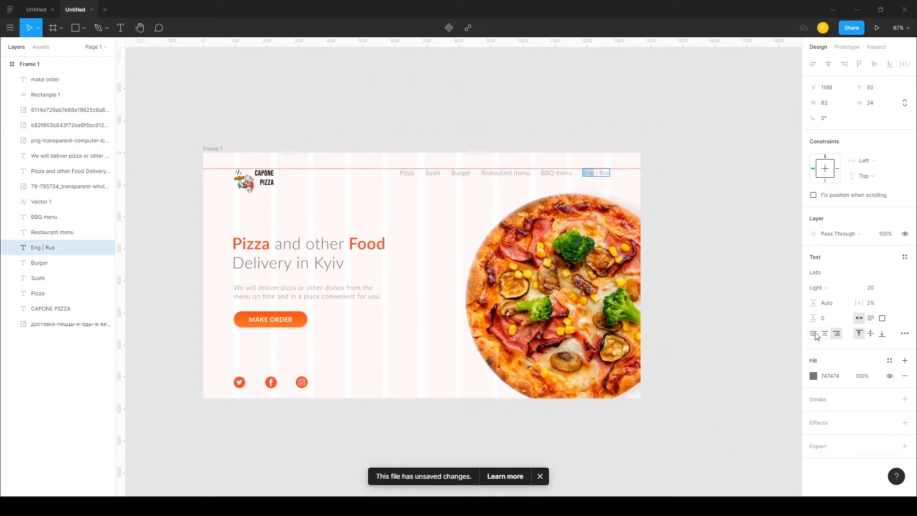
pyautogui.click(813, 376)
pyautogui.click(745, 451)
pyautogui.click(701, 390)
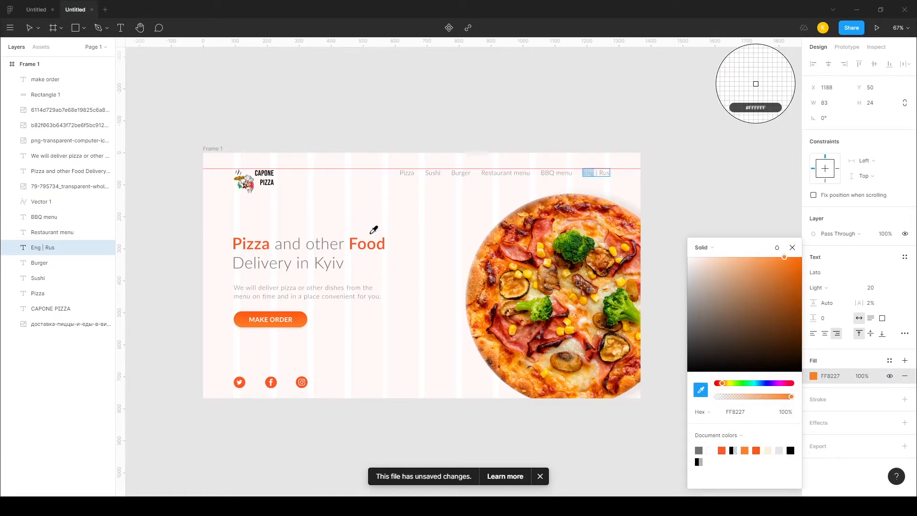
pyautogui.click(387, 236)
pyautogui.click(825, 288)
pyautogui.click(839, 321)
pyautogui.click(696, 213)
# Draw a horizontal line about 43 px long just below the Pizza item in the header menu
pyautogui.scroll(2, 632, 179)
pyautogui.moveTo(651, 190); pyautogui.dragTo(706, 221)
pyautogui.click(407, 206)
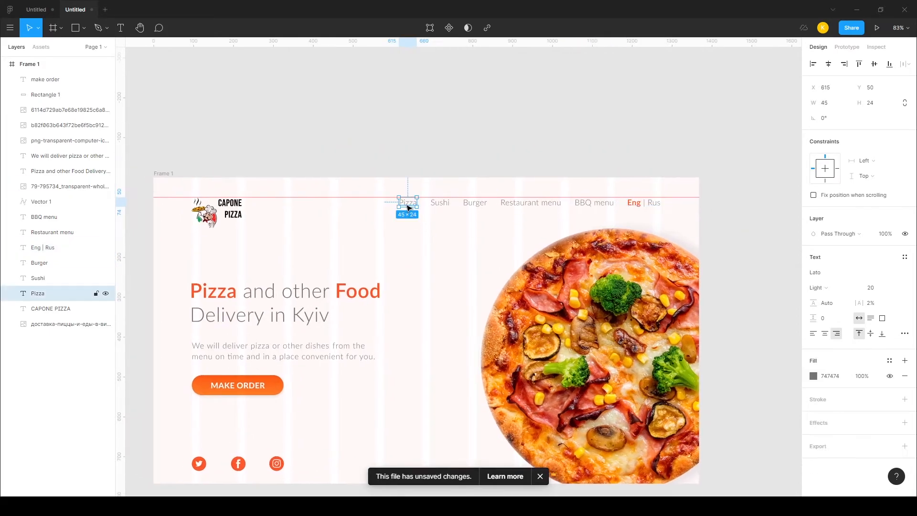
pyautogui.scroll(5, 408, 206)
pyautogui.click(84, 28)
pyautogui.click(53, 62)
pyautogui.moveTo(390, 194)
pyautogui.mouseDown()
pyautogui.moveTo(450, 193)
pyautogui.moveTo(406, 235)
pyautogui.moveTo(406, 250)
pyautogui.mouseUp()
pyautogui.scroll(4, 405, 202)
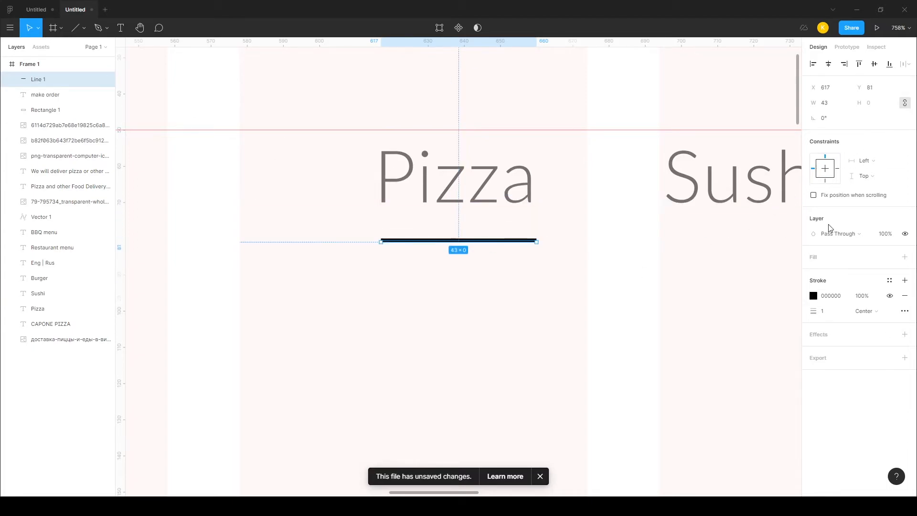
# Give the line under the Pizza menu item rounded end caps and the stroke colour FF5927
pyautogui.click(905, 311)
pyautogui.click(783, 352)
pyautogui.click(760, 352)
pyautogui.click(721, 350)
pyautogui.click(723, 361)
pyautogui.click(519, 222)
pyautogui.click(511, 244)
pyautogui.click(813, 294)
pyautogui.click(712, 443)
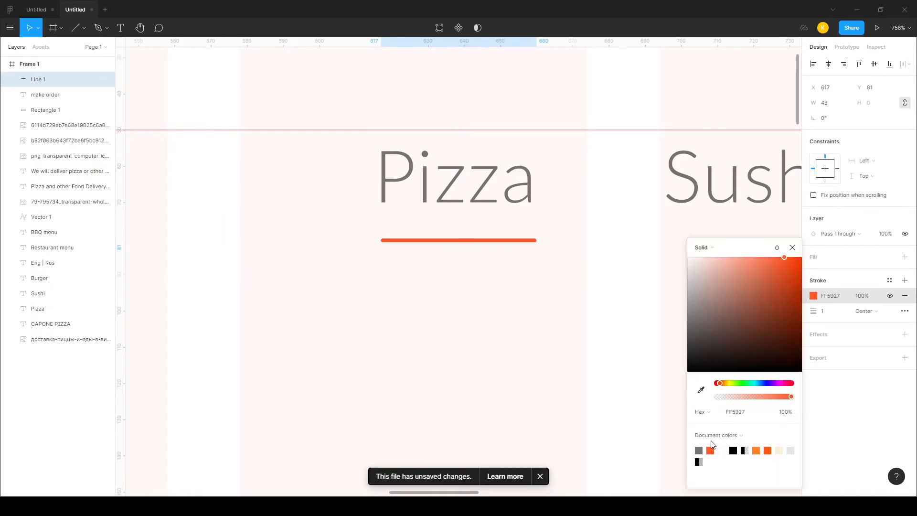
# Set the header's Pizza menu text to colour FF5927 and Semibold weight
pyautogui.doubleClick(516, 199)
pyautogui.click(814, 376)
pyautogui.click(711, 450)
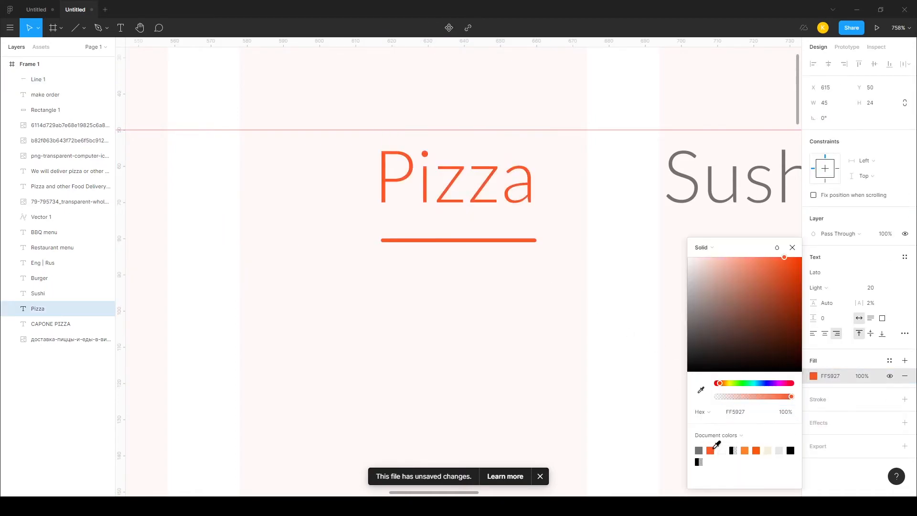
pyautogui.click(817, 288)
pyautogui.click(846, 328)
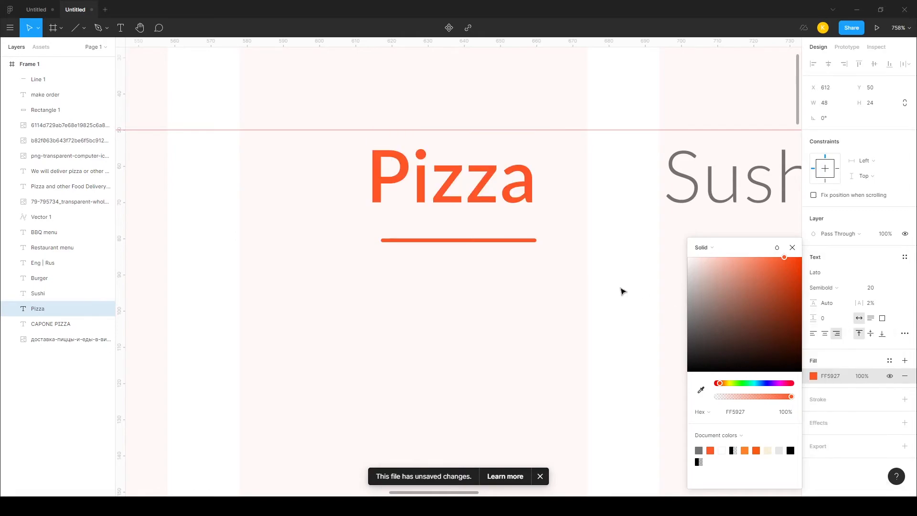
pyautogui.press('Escape')
# Extend the line to the Pizza label's width, keep it just below the text, and set its stroke width to 2
pyautogui.click(379, 242)
pyautogui.moveTo(380, 243); pyautogui.dragTo(378, 206)
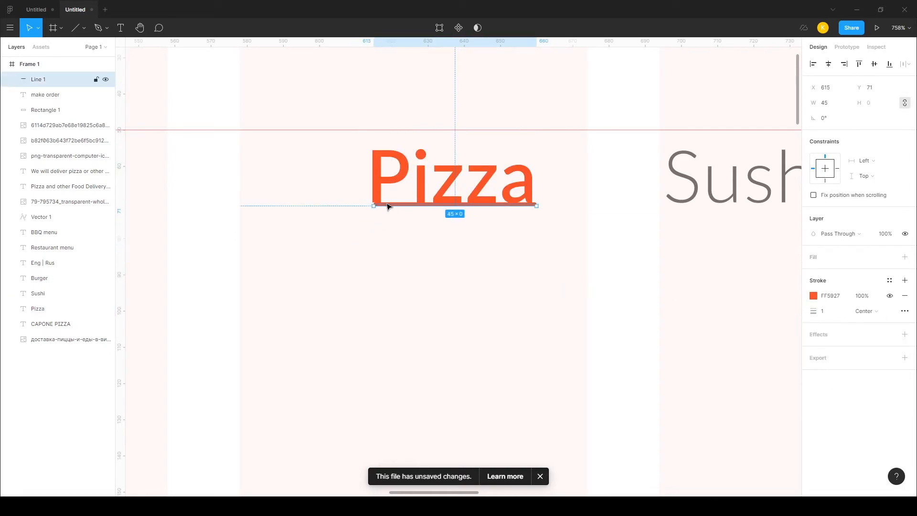
pyautogui.moveTo(533, 204)
pyautogui.mouseDown()
pyautogui.moveTo(504, 220)
pyautogui.moveTo(506, 245)
pyautogui.mouseUp()
pyautogui.click(845, 314)
pyautogui.write('2')
pyautogui.click(580, 301)
pyautogui.hotkey('shift', '0')
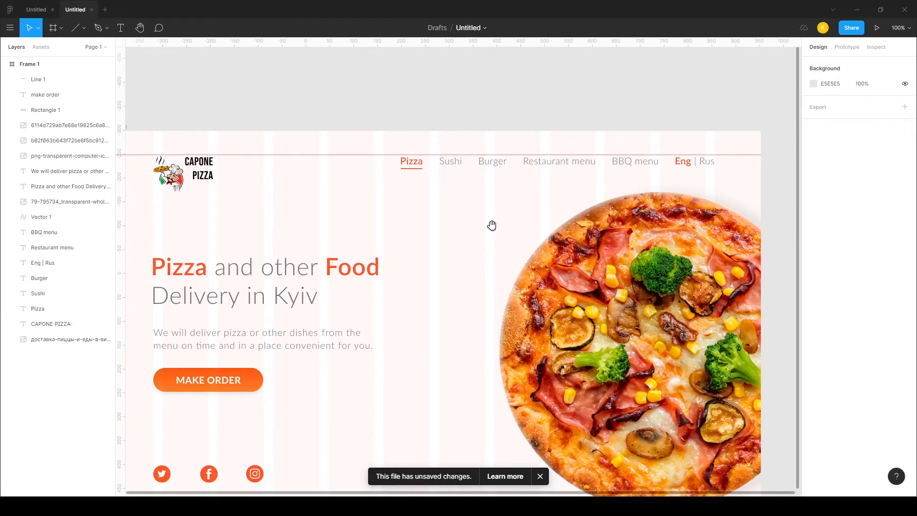
# Move the Twitter, Facebook and Instagram icons together slightly upwards, keeping them aligned under the button
pyautogui.moveTo(533, 265); pyautogui.dragTo(590, 186)
pyautogui.click(222, 392)
pyautogui.keyDown('shift'); pyautogui.click(269, 392); pyautogui.keyUp('shift')
pyautogui.keyDown('shift'); pyautogui.click(316, 392); pyautogui.keyUp('shift')
pyautogui.moveTo(315, 393)
pyautogui.mouseDown()
pyautogui.moveTo(318, 407)
pyautogui.moveTo(323, 386)
pyautogui.mouseUp()
pyautogui.click(401, 435)
# Place the corn image over the pizza's upper-right edge, rotated about -15.5° and scaled to about 359 × 319
pyautogui.moveTo(774, 368); pyautogui.dragTo(624, 363)
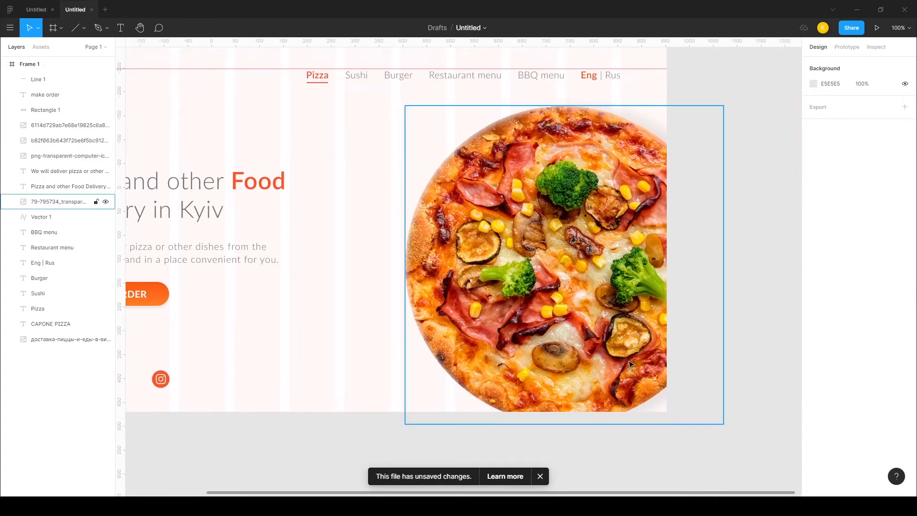
pyautogui.scroll(-2, 635, 359)
pyautogui.moveTo(692, 382); pyautogui.dragTo(750, 381)
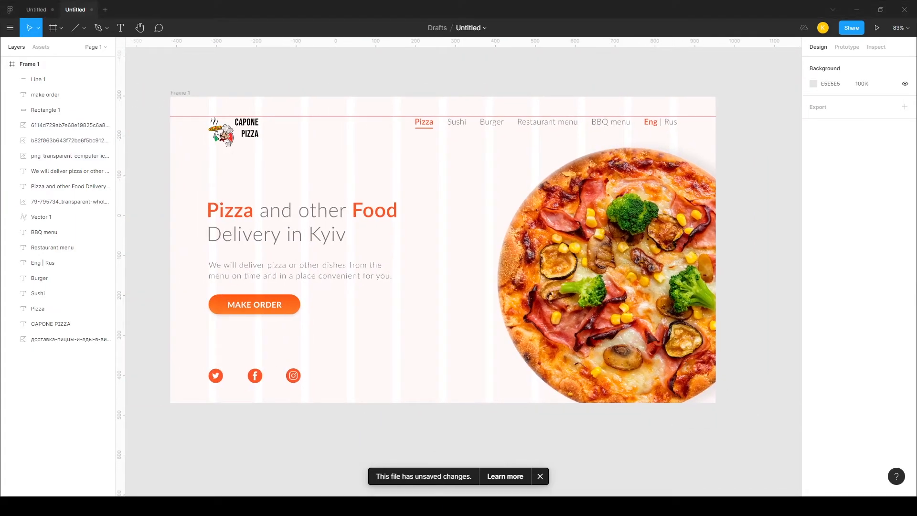
pyautogui.moveTo(730, 212); pyautogui.dragTo(707, 222)
pyautogui.hscroll(3, 609, 200)
pyautogui.moveTo(607, 180); pyautogui.dragTo(740, 114)
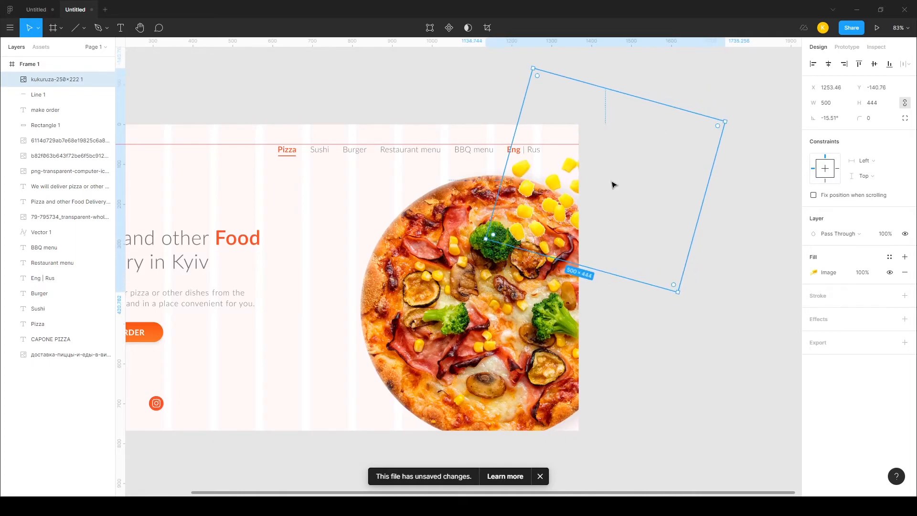
pyautogui.moveTo(529, 64); pyautogui.dragTo(574, 132)
pyautogui.moveTo(644, 185); pyautogui.dragTo(615, 157)
# Add a layer blur effect to the corn image and adjust its blur amount
pyautogui.click(905, 318)
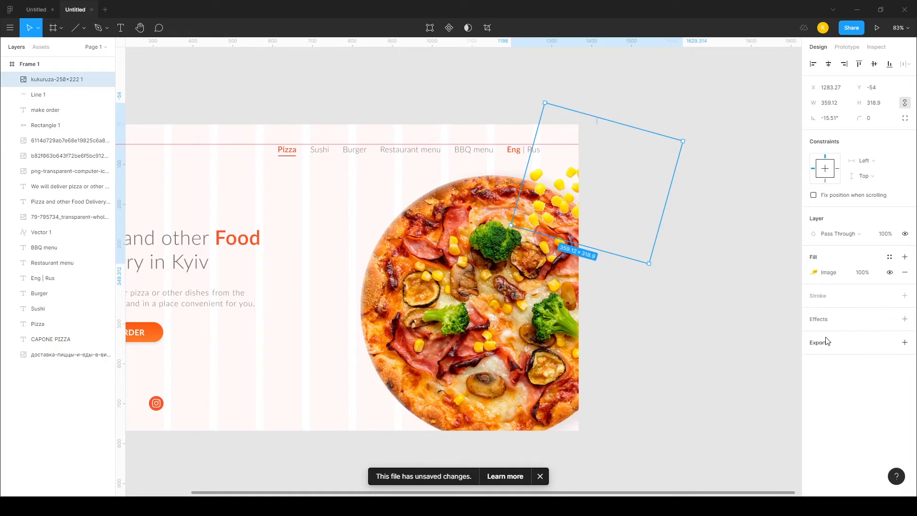
pyautogui.click(831, 334)
pyautogui.click(855, 346)
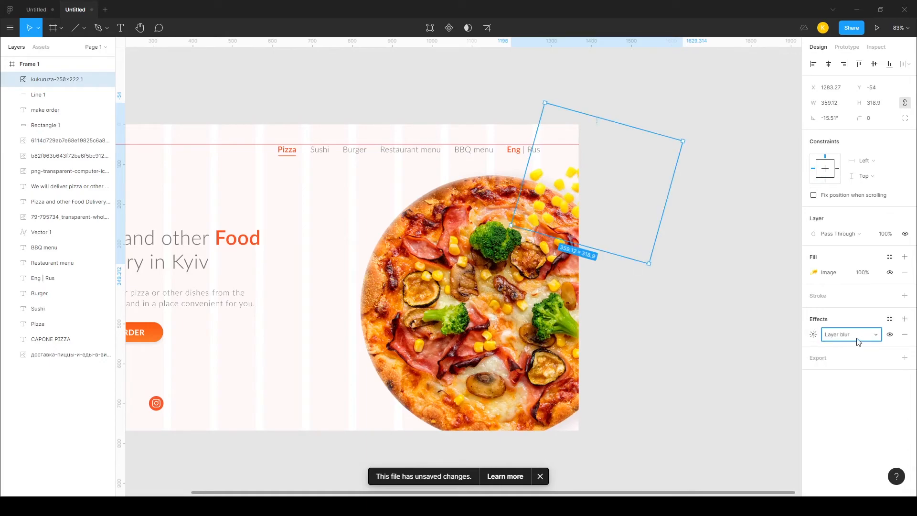
pyautogui.click(814, 334)
pyautogui.moveTo(691, 363)
pyautogui.mouseDown()
pyautogui.moveTo(797, 361)
pyautogui.moveTo(680, 362)
pyautogui.moveTo(703, 362)
pyautogui.mouseUp()
pyautogui.click(741, 295)
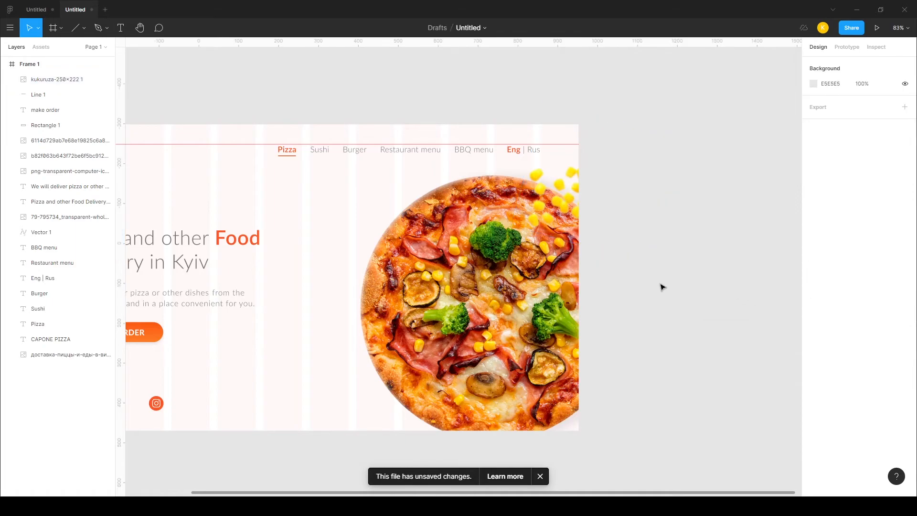
# Paste the broccoli image, scale it down to about 239 × 229 and place it beside the pizza's left edge
pyautogui.scroll(-3, 702, 265)
pyautogui.hscroll(-2, 702, 265)
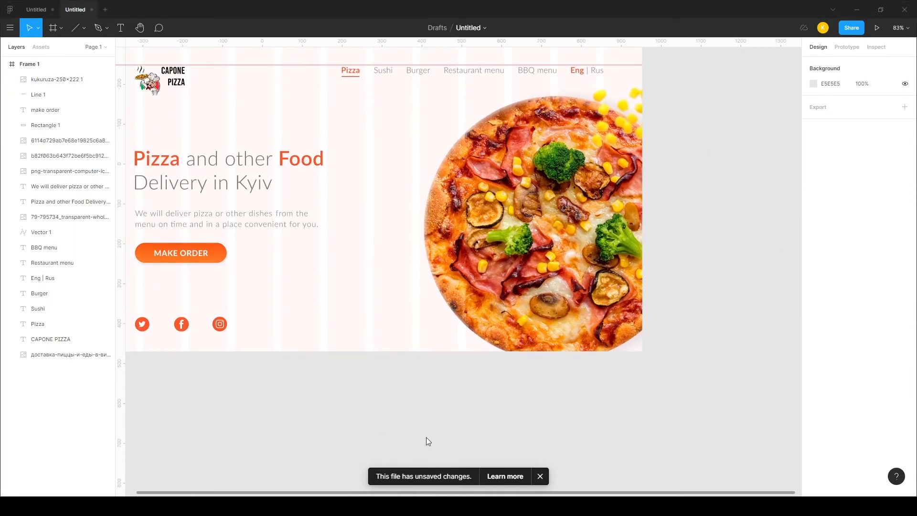
pyautogui.hotkey('ctrl', 'v')
pyautogui.scroll(2, 478, 201)
pyautogui.hscroll(-2, 478, 201)
pyautogui.scroll(-5, 533, 184)
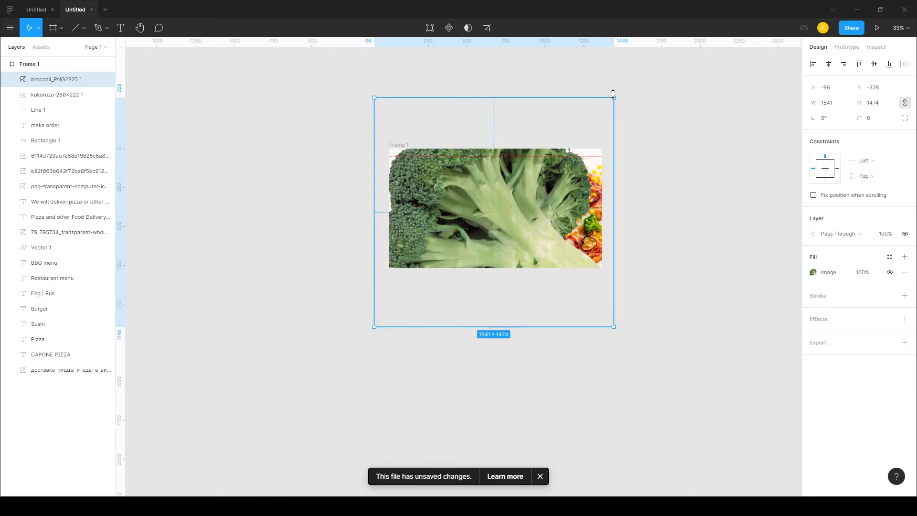
pyautogui.moveTo(614, 95); pyautogui.dragTo(517, 188)
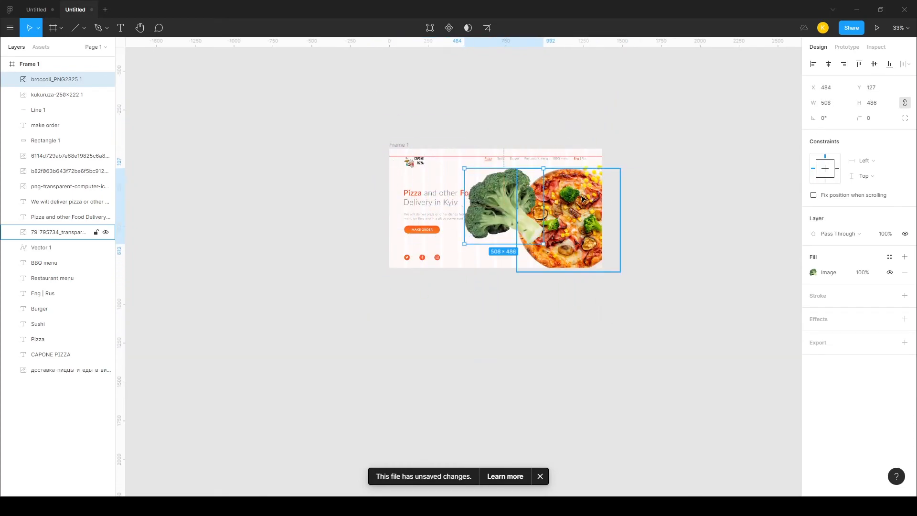
pyautogui.scroll(3, 581, 195)
pyautogui.moveTo(373, 151); pyautogui.dragTo(448, 221)
pyautogui.moveTo(472, 248); pyautogui.dragTo(432, 247)
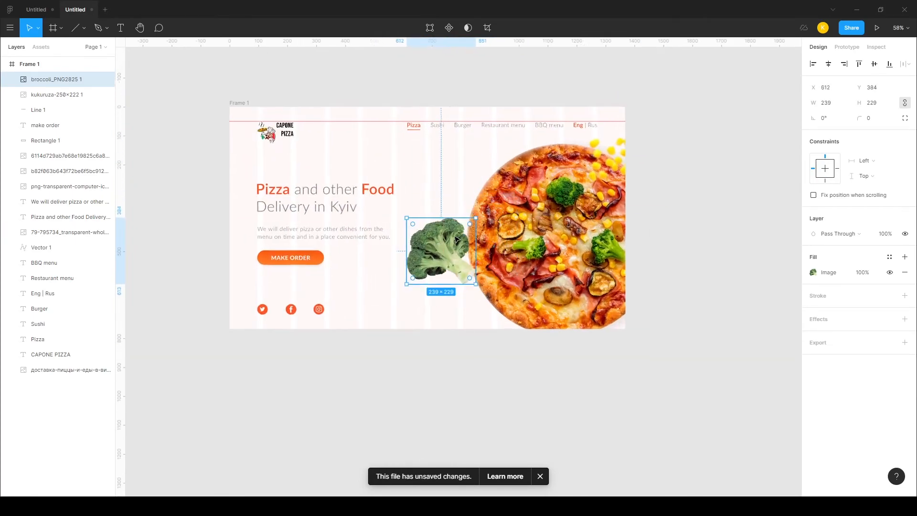
# Slightly raise the broccoli image's exposure and contrast, lower its tint, and set saturation to maximum and shadows to minimum
pyautogui.scroll(2, 459, 210)
pyautogui.scroll(1, 472, 219)
pyautogui.click(813, 272)
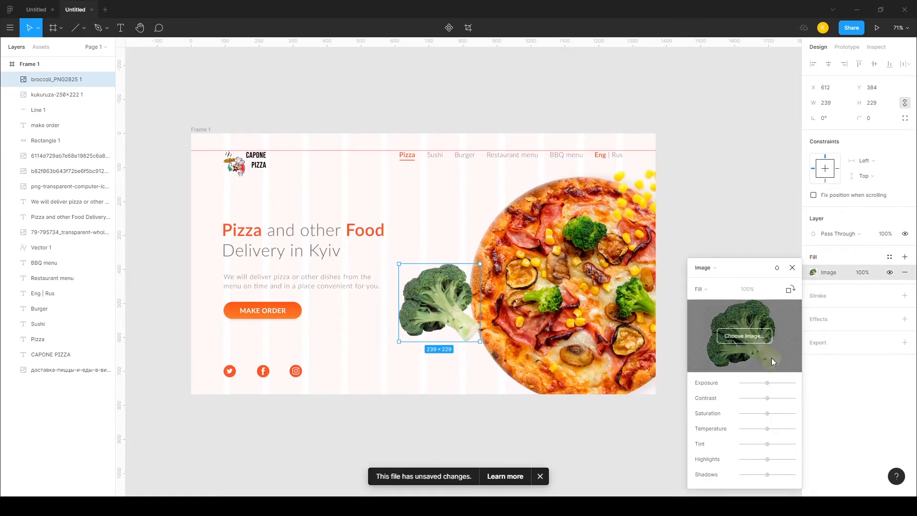
pyautogui.moveTo(767, 382); pyautogui.dragTo(779, 414)
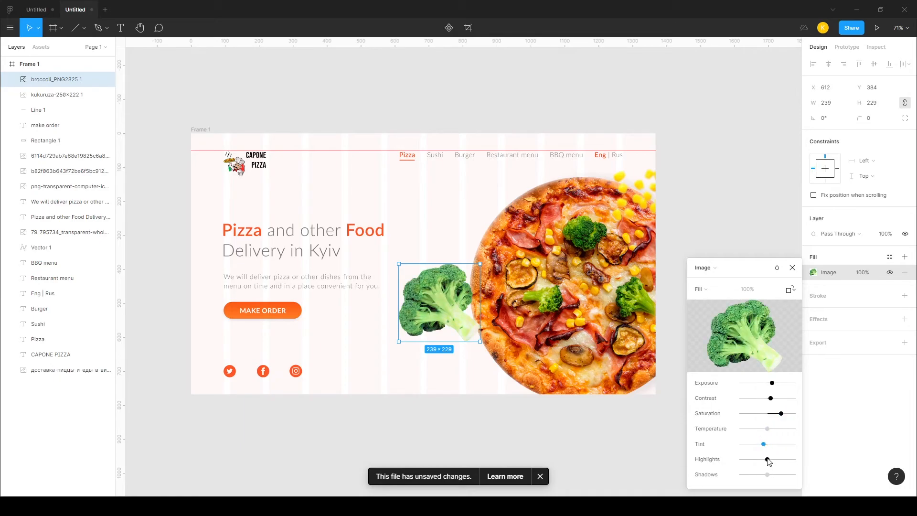
pyautogui.moveTo(783, 461)
pyautogui.mouseDown()
pyautogui.moveTo(742, 460)
pyautogui.moveTo(761, 462)
pyautogui.moveTo(738, 477)
pyautogui.moveTo(796, 476)
pyautogui.moveTo(744, 477)
pyautogui.mouseUp()
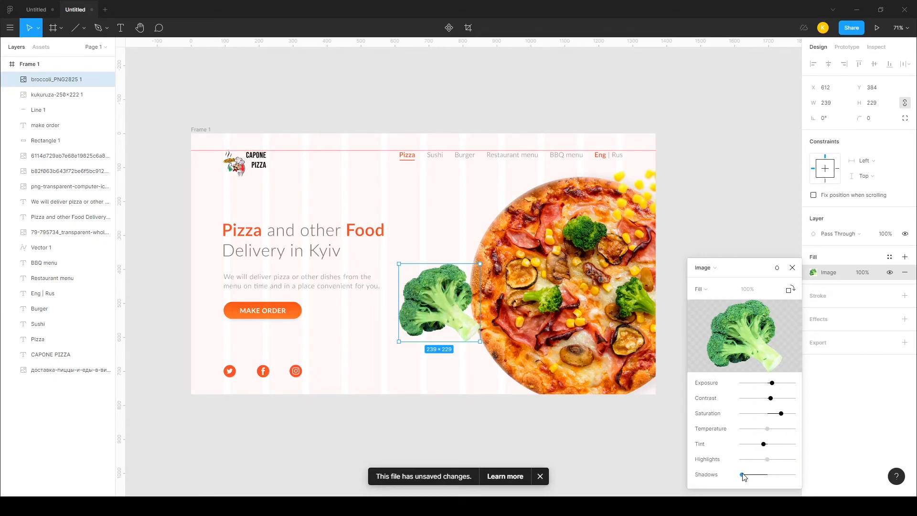
pyautogui.moveTo(793, 415); pyautogui.dragTo(833, 416)
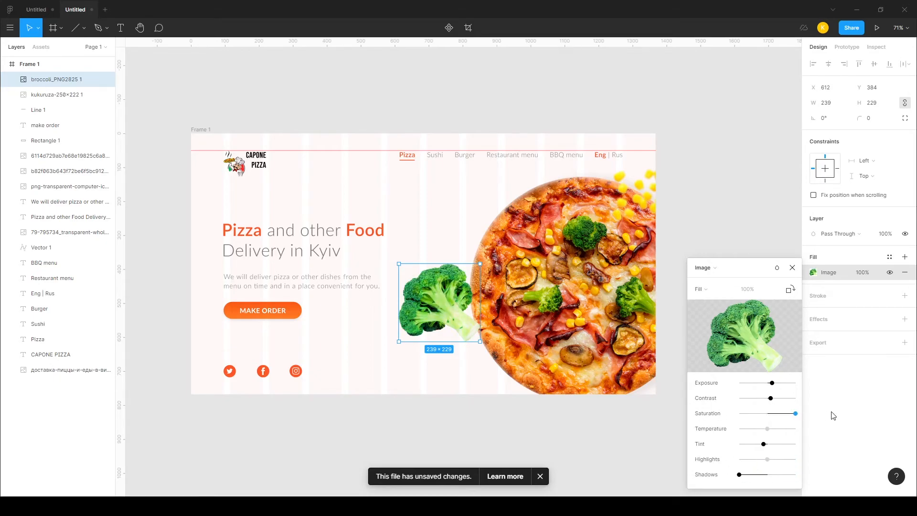
# Duplicate the broccoli image, shrink the original to about 103 × 99, rotate it about -118° and place it near the pizza's upper-left edge
pyautogui.click(792, 267)
pyautogui.moveTo(657, 276); pyautogui.dragTo(614, 296)
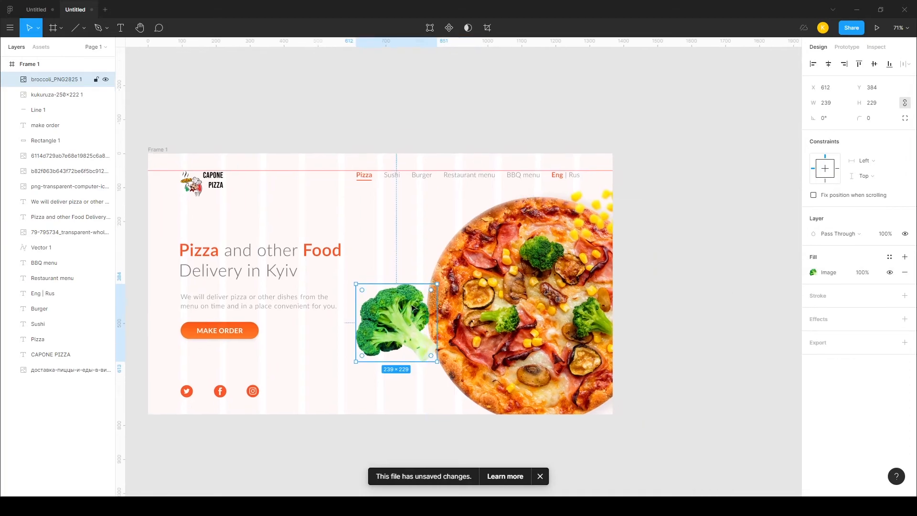
pyautogui.keyDown('alt'); pyautogui.moveTo(401, 299); pyautogui.dragTo(368, 197); pyautogui.keyUp('alt')
pyautogui.moveTo(396, 318); pyautogui.dragTo(533, 289)
pyautogui.moveTo(574, 255); pyautogui.dragTo(448, 230)
pyautogui.click(553, 285)
pyautogui.click(525, 302)
# Add a layer blur of 8 to the small broccoli image by the pizza's upper-left edge
pyautogui.click(905, 318)
pyautogui.click(851, 334)
pyautogui.click(867, 345)
pyautogui.click(813, 335)
pyautogui.moveTo(700, 359); pyautogui.dragTo(705, 358)
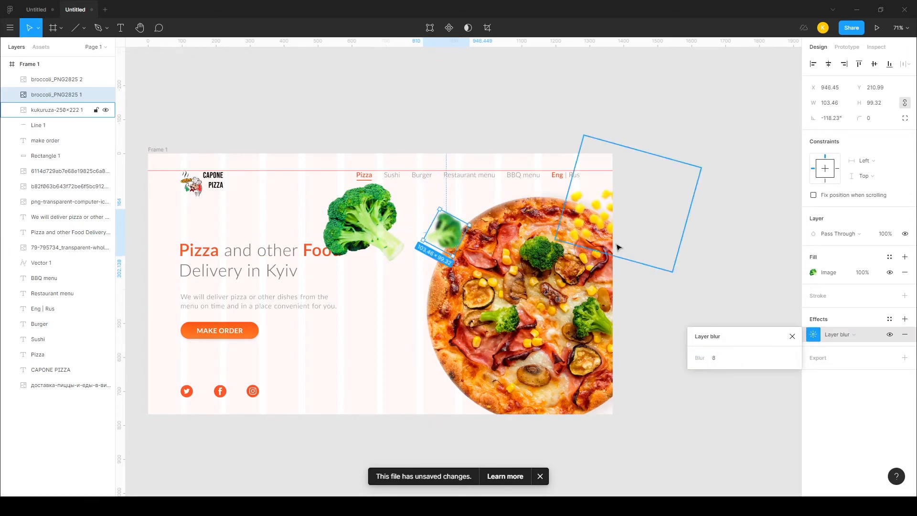
pyautogui.click(697, 244)
# Place the large broccoli copy over the pizza's lower-left edge, scaled to about 163 × 156, and add a layer blur with an adjusted amount
pyautogui.moveTo(353, 232); pyautogui.dragTo(426, 392)
pyautogui.moveTo(477, 342); pyautogui.dragTo(450, 374)
pyautogui.click(905, 319)
pyautogui.click(814, 334)
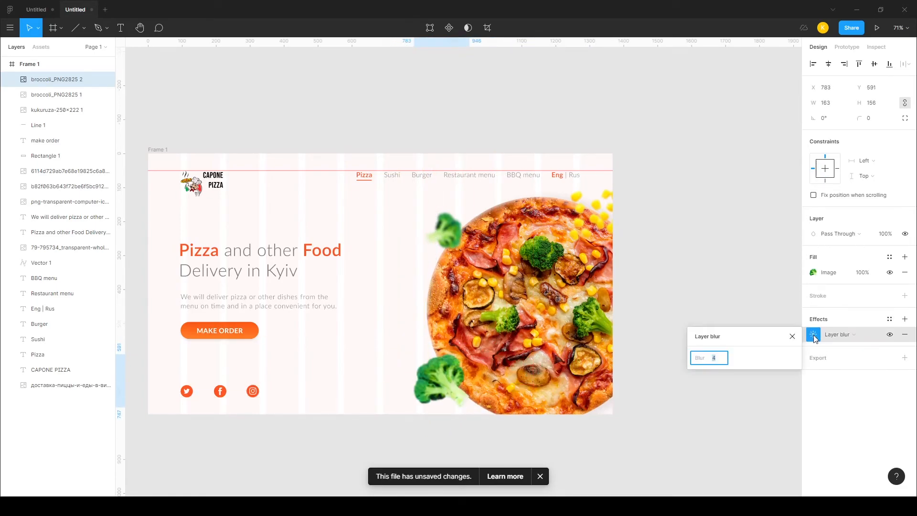
pyautogui.write('5')
pyautogui.moveTo(704, 359); pyautogui.dragTo(686, 360)
pyautogui.moveTo(434, 380); pyautogui.dragTo(440, 387)
pyautogui.click(612, 457)
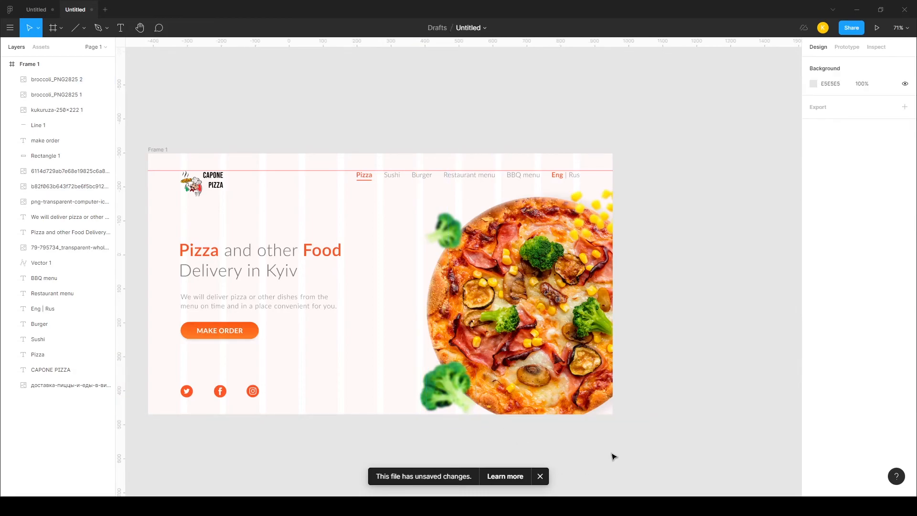
# Enlarge the pizza image slightly and shift it up and to the left within the frame
pyautogui.scroll(-3, 709, 394)
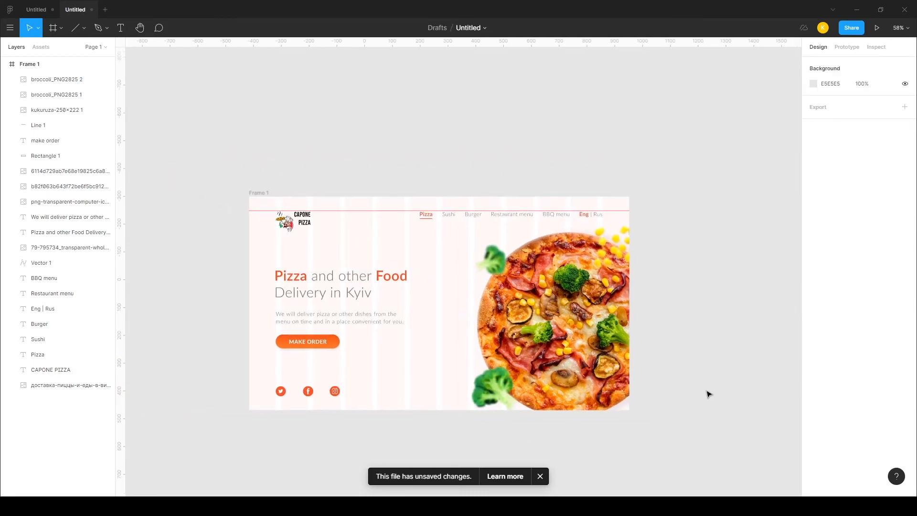
pyautogui.click(657, 385)
pyautogui.moveTo(663, 417); pyautogui.dragTo(676, 422)
pyautogui.moveTo(613, 376); pyautogui.dragTo(605, 372)
# Enlarge the corn image to about 393 × 349, rotate it to -6° and reposition it over the pizza's upper-right edge
pyautogui.moveTo(619, 256); pyautogui.dragTo(620, 253)
pyautogui.click(709, 256)
pyautogui.click(731, 272)
pyautogui.click(651, 261)
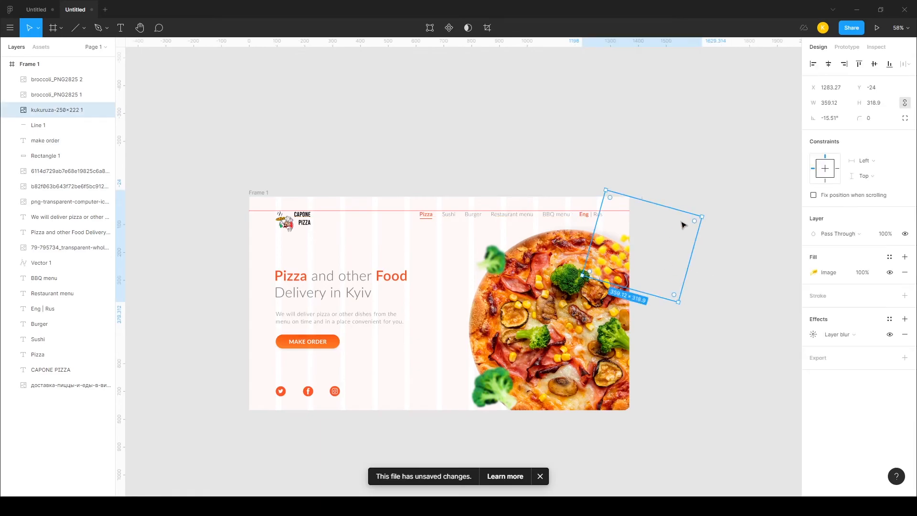
pyautogui.click(729, 215)
pyautogui.click(655, 244)
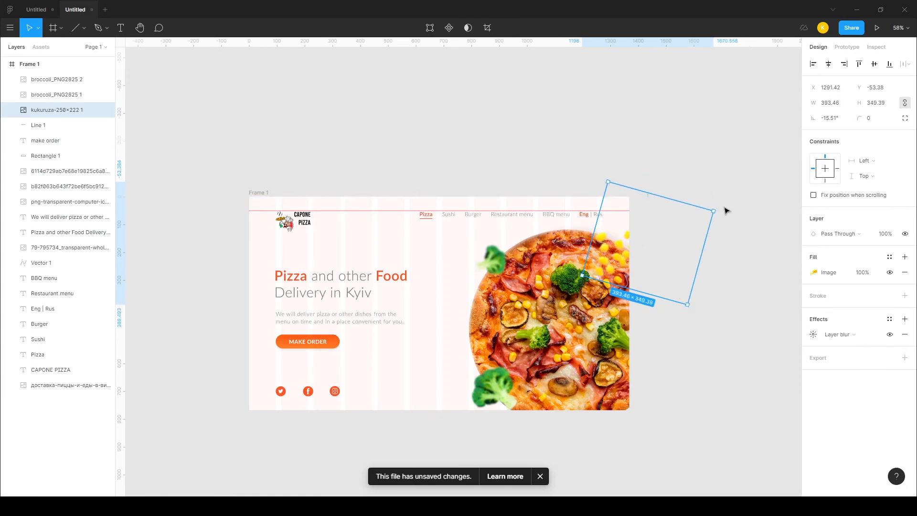
pyautogui.moveTo(720, 210); pyautogui.dragTo(715, 198)
pyautogui.moveTo(648, 247); pyautogui.dragTo(637, 242)
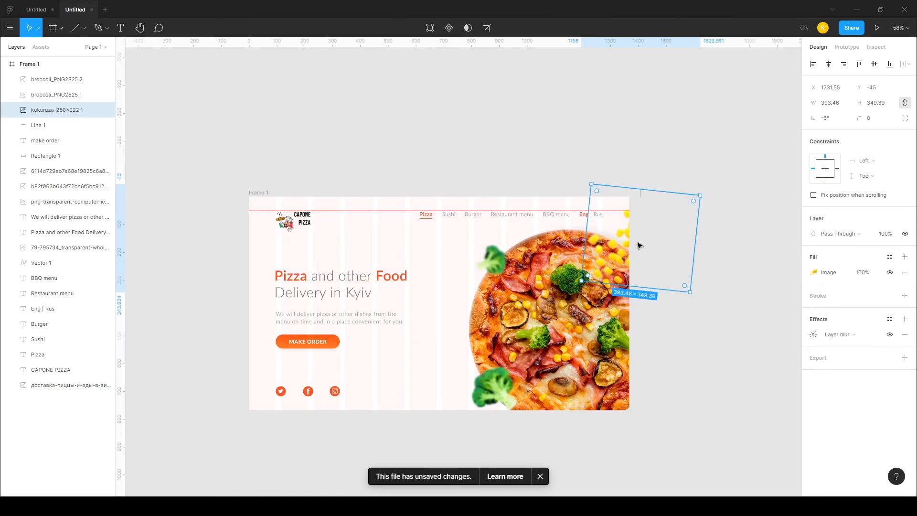
pyautogui.click(744, 305)
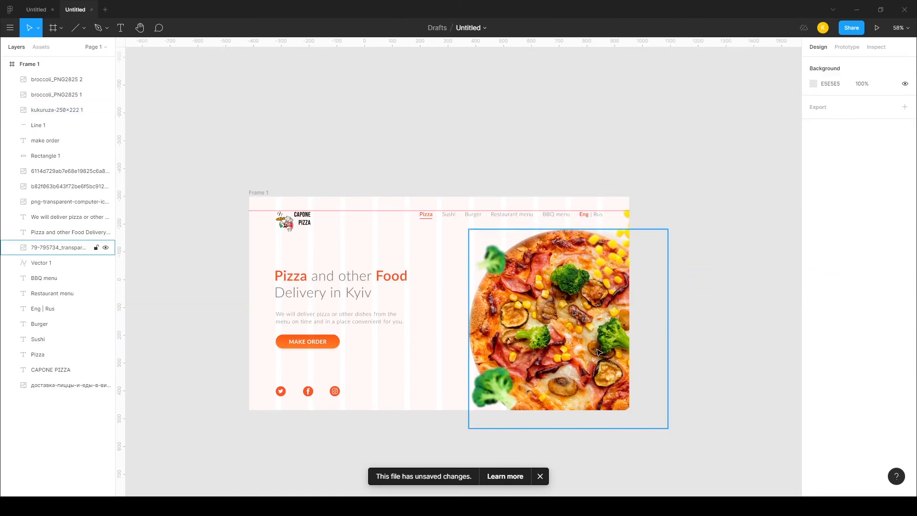
pyautogui.click(491, 263)
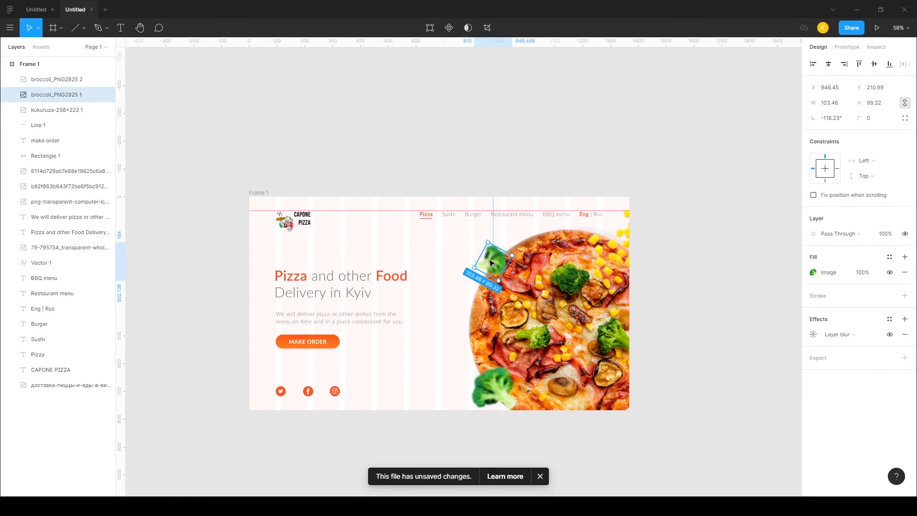
pyautogui.click(382, 437)
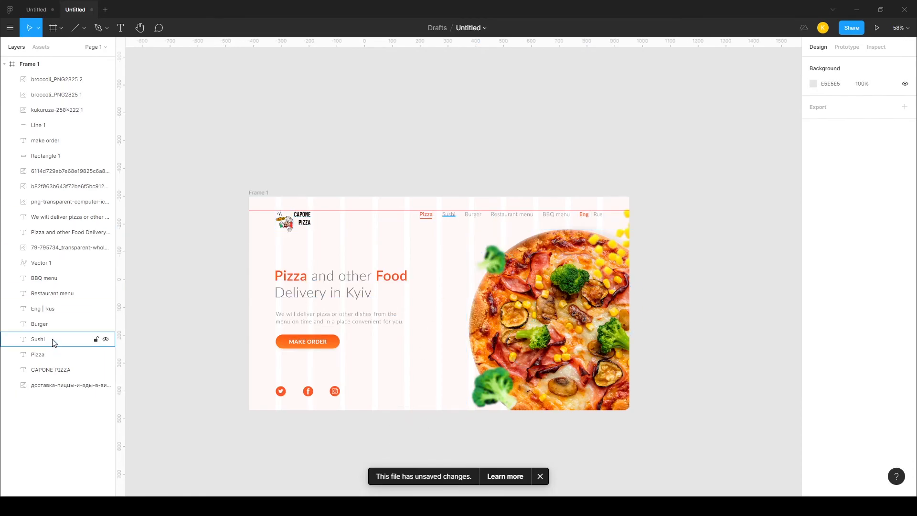
# Shift the blurred cream vector shape behind the pizza and reshape its upper and left points to follow the pizza's edge
pyautogui.click(52, 263)
pyautogui.moveTo(561, 311); pyautogui.dragTo(517, 322)
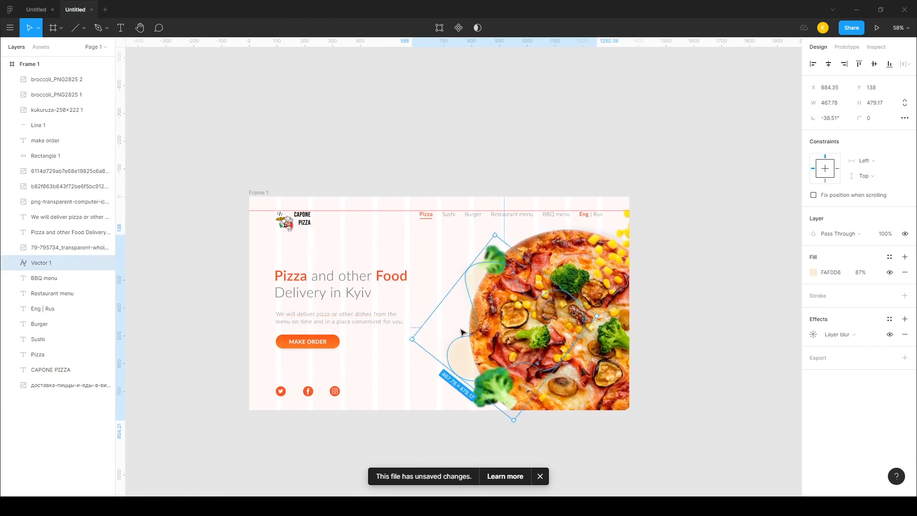
pyautogui.doubleClick(460, 357)
pyautogui.click(577, 250)
pyautogui.moveTo(583, 254); pyautogui.dragTo(616, 242)
pyautogui.moveTo(545, 295); pyautogui.dragTo(664, 270)
pyautogui.moveTo(612, 241); pyautogui.dragTo(627, 228)
pyautogui.moveTo(466, 279); pyautogui.dragTo(509, 247)
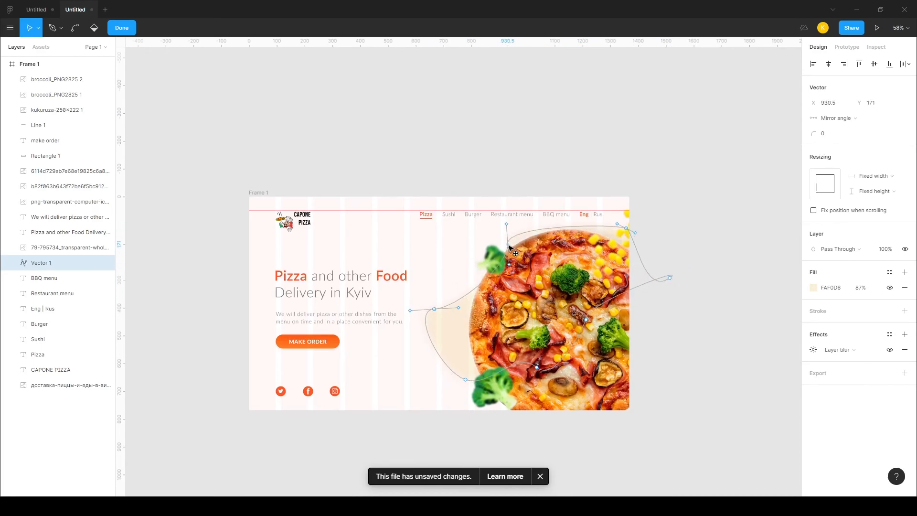
pyautogui.moveTo(435, 313); pyautogui.dragTo(507, 299)
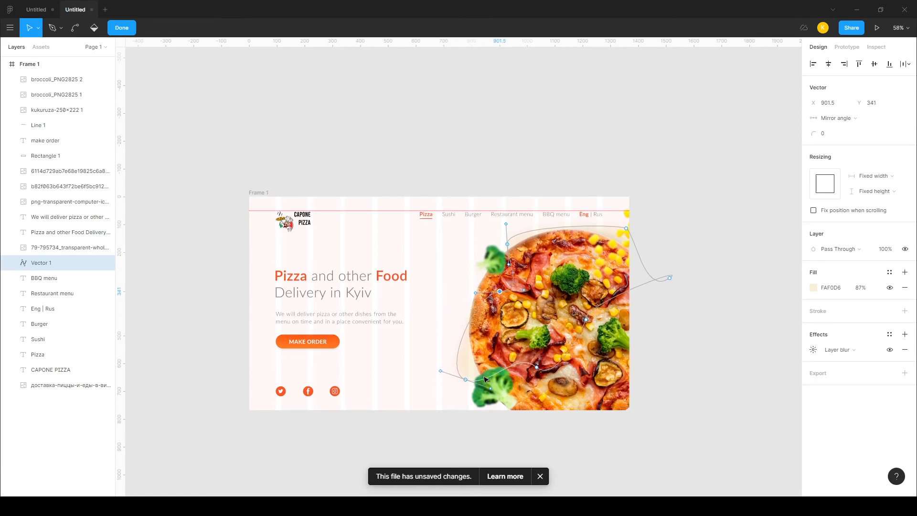
# Reshape the cream vector's lower and left points around the pizza's lower-left edge and finish editing the shape
pyautogui.moveTo(467, 382); pyautogui.dragTo(449, 352)
pyautogui.moveTo(546, 371); pyautogui.dragTo(515, 433)
pyautogui.moveTo(449, 350); pyautogui.dragTo(460, 342)
pyautogui.moveTo(500, 291); pyautogui.dragTo(497, 285)
pyautogui.moveTo(482, 342); pyautogui.dragTo(436, 352)
pyautogui.moveTo(485, 327); pyautogui.dragTo(472, 311)
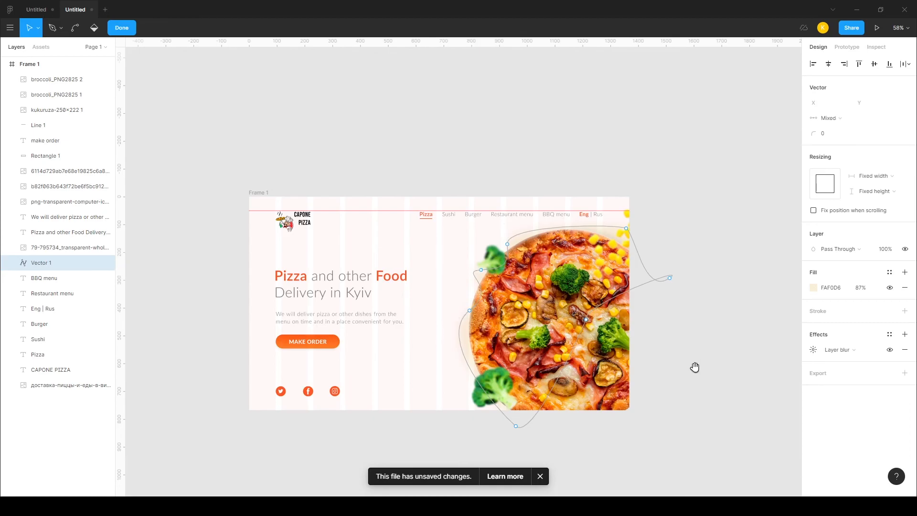
pyautogui.moveTo(695, 367); pyautogui.dragTo(661, 327)
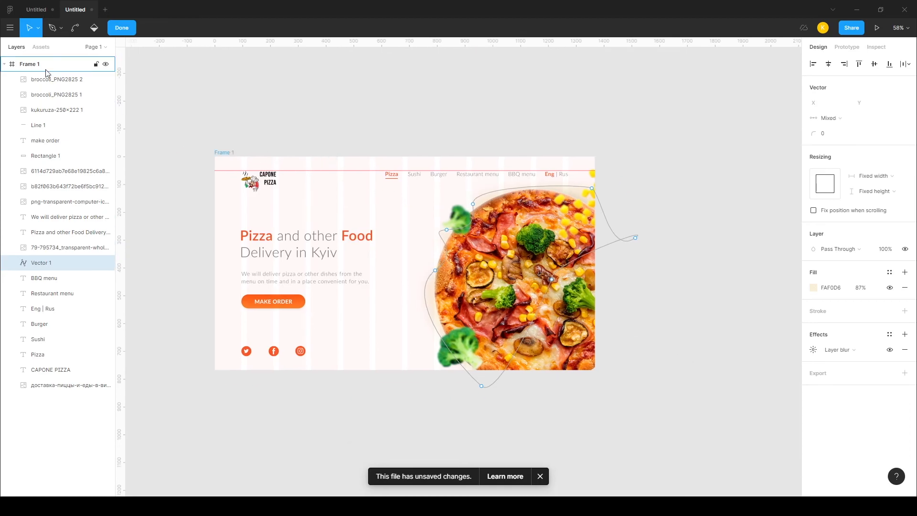
pyautogui.click(112, 32)
# Hide the frame's 12-column layout grid and remove the horizontal guide across the header
pyautogui.click(227, 152)
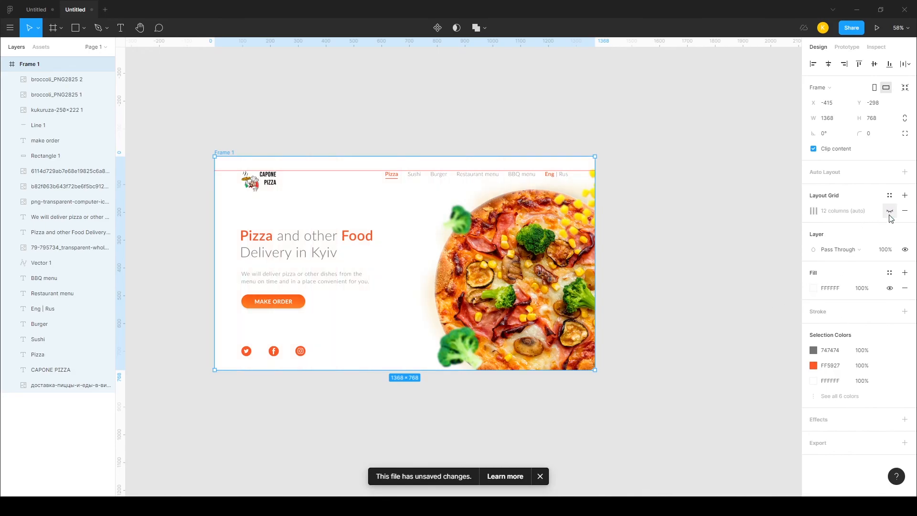
pyautogui.click(441, 129)
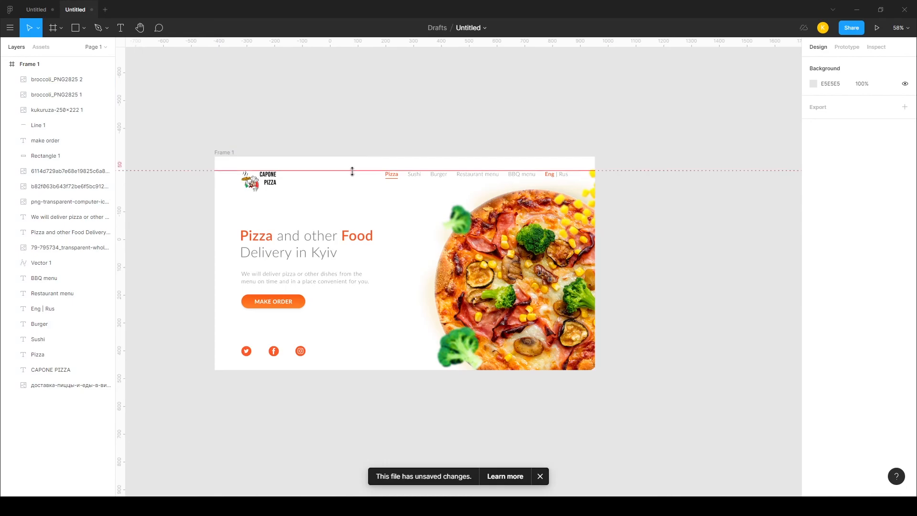
pyautogui.scroll(3, 384, 237)
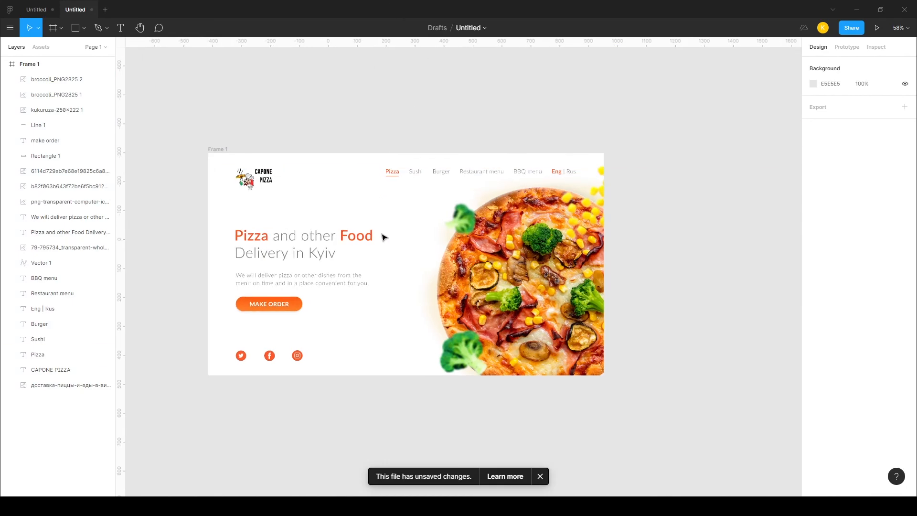